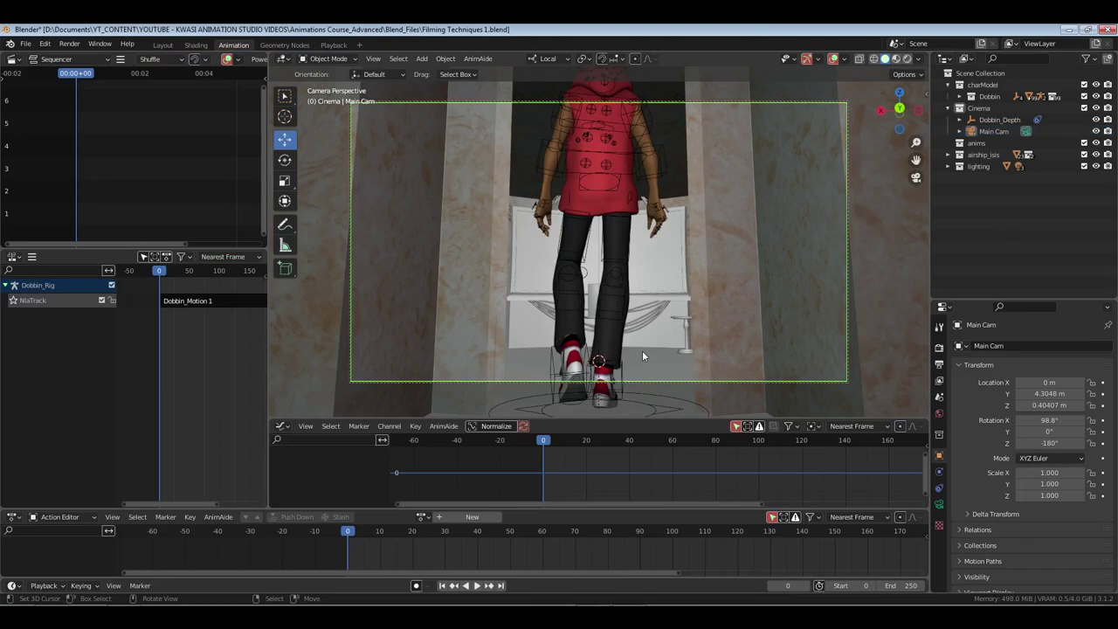
- Save Filming Techniques 1.blend with Ctrl+S
{"action": "key", "text": "ctrl+s"}
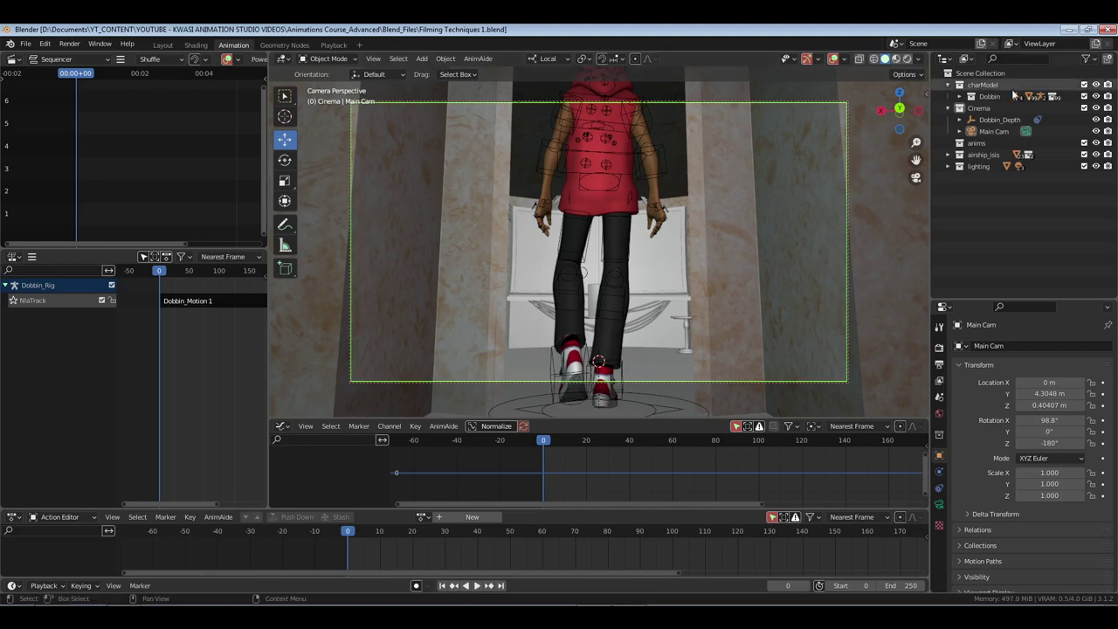
- Rename Main Cam to Cam 1 in the Outliner
{"action": "left_click", "coordinate": [994, 131]}
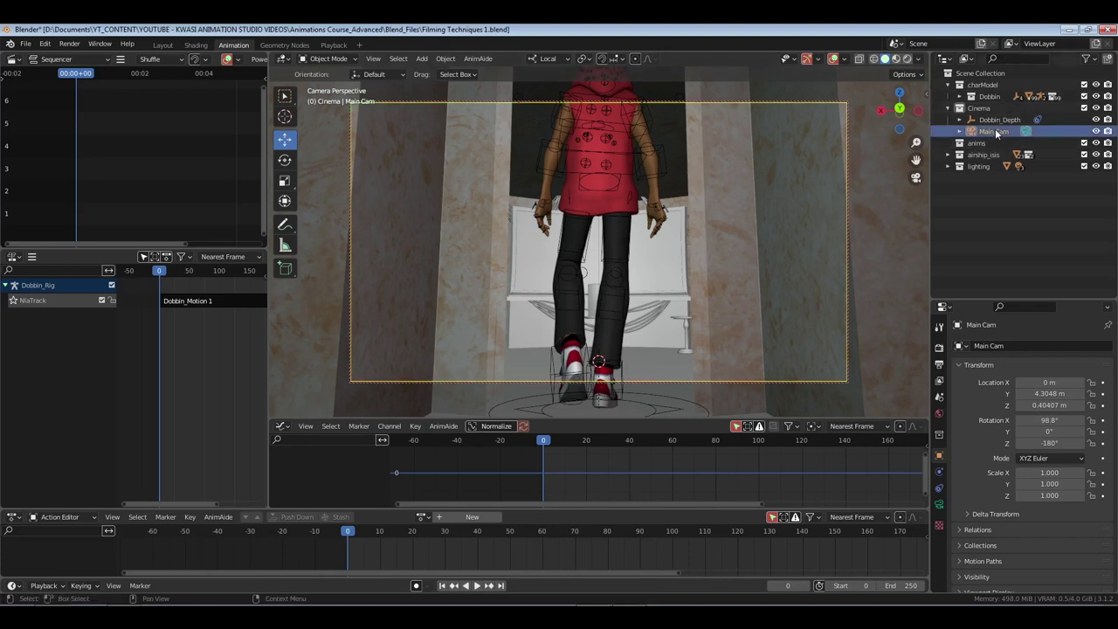
{"action": "double_click", "coordinate": [996, 132]}
{"action": "type", "text": "C"}
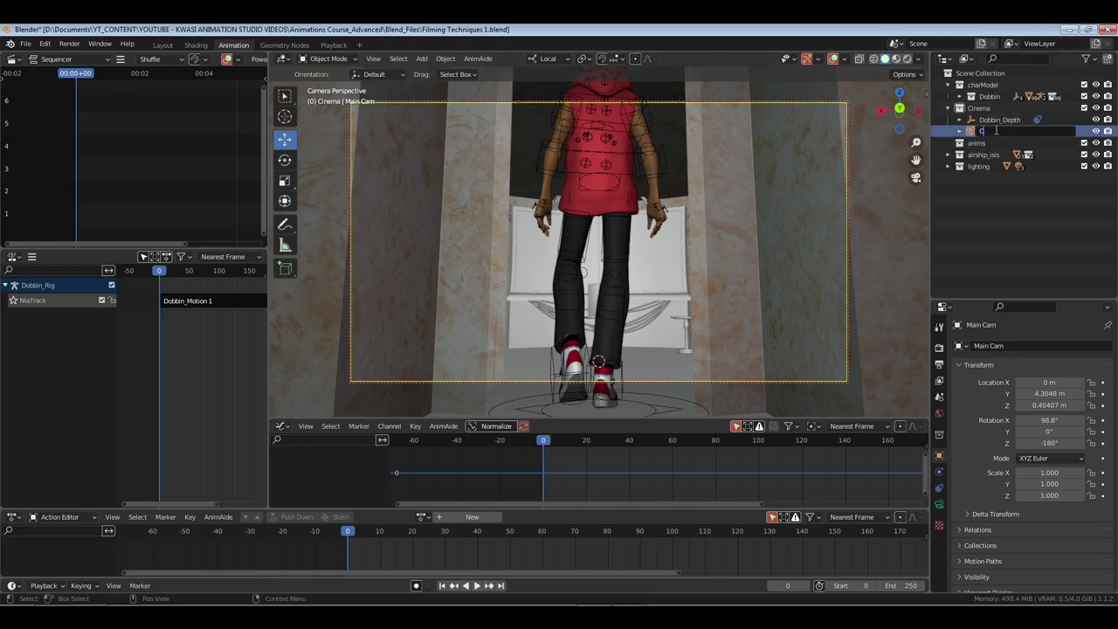
{"action": "type", "text": "am 1"}
{"action": "key", "text": "Return"}
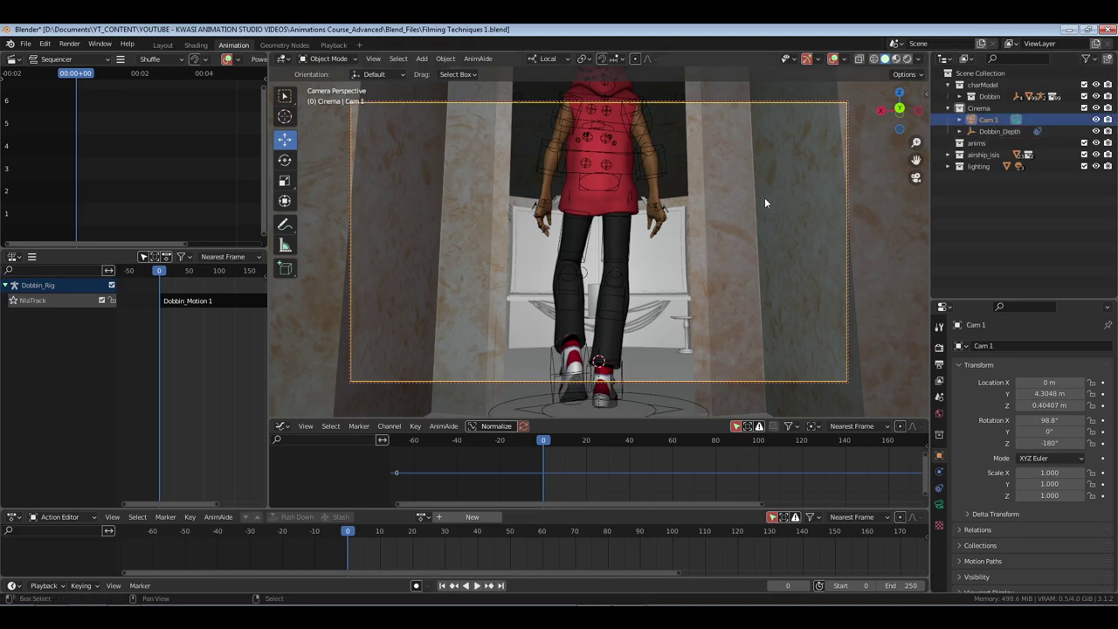
- Add a new camera to the scene and name it Cam 2
{"action": "key", "text": "shift+a"}
{"action": "mouse_move", "coordinate": [766, 201]}
{"action": "mouse_move", "coordinate": [760, 259]}
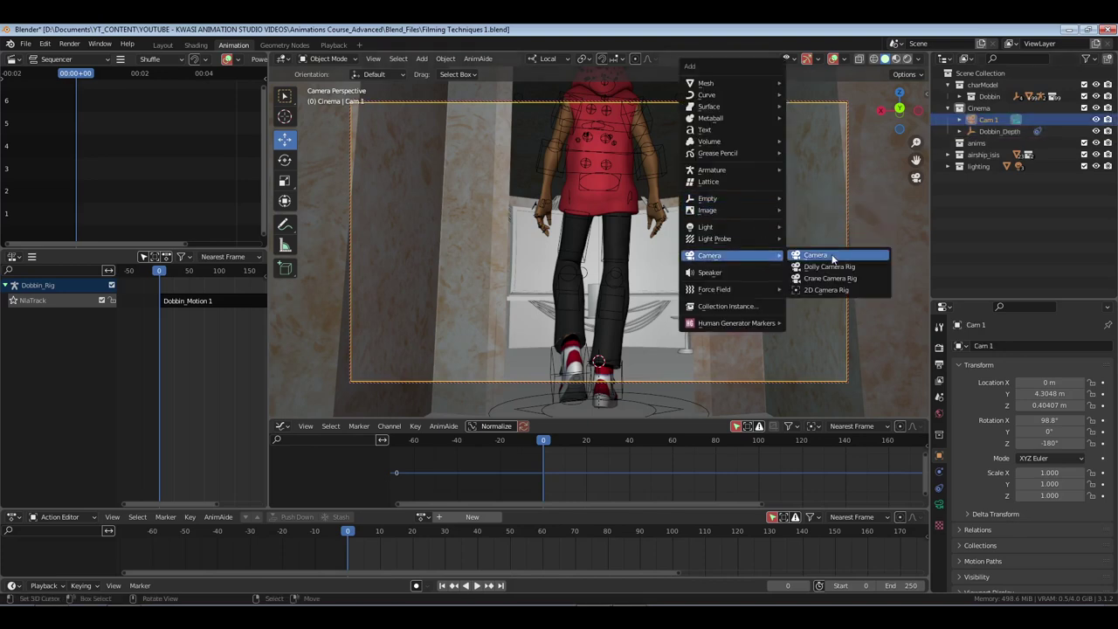
{"action": "left_click", "coordinate": [830, 256]}
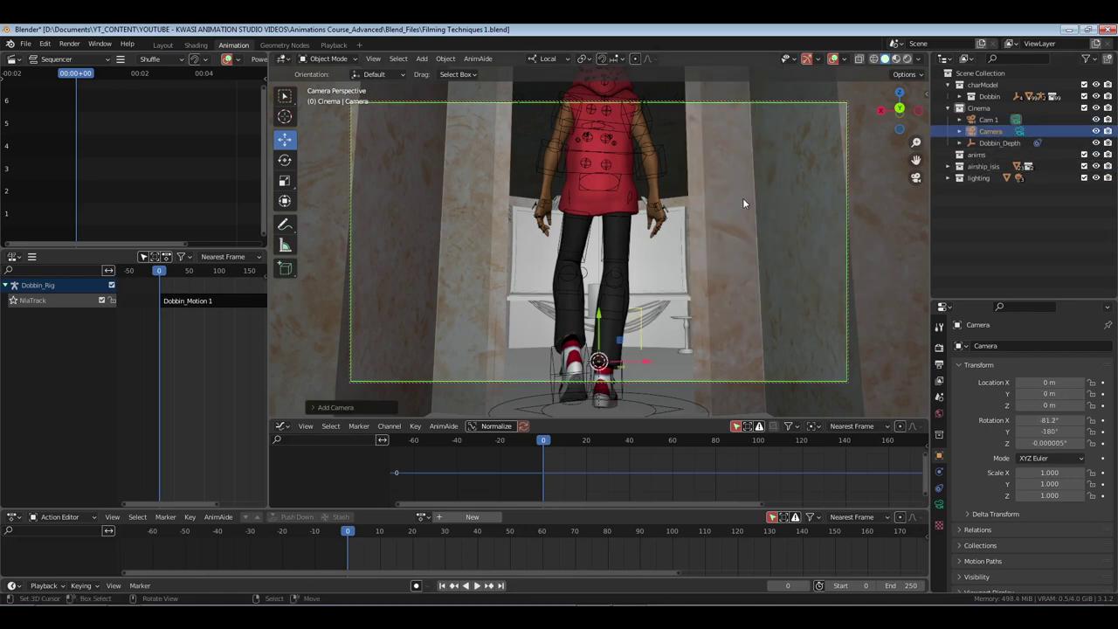
{"action": "key", "text": "KP_0"}
{"action": "left_click", "coordinate": [1019, 131]}
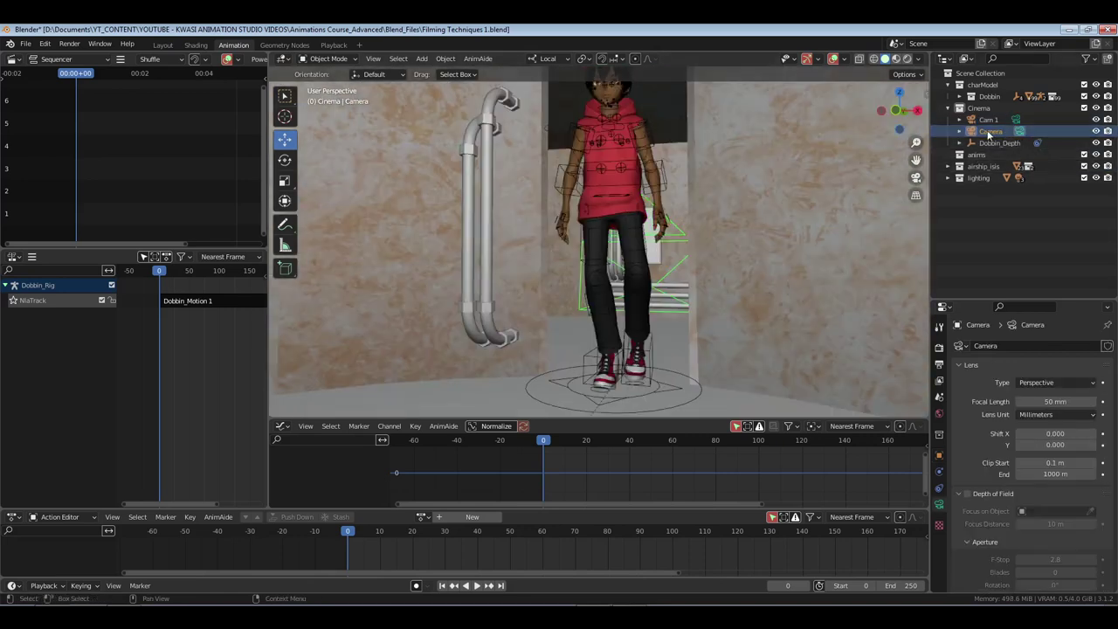
{"action": "double_click", "coordinate": [990, 131]}
{"action": "type", "text": "Cam 2"}
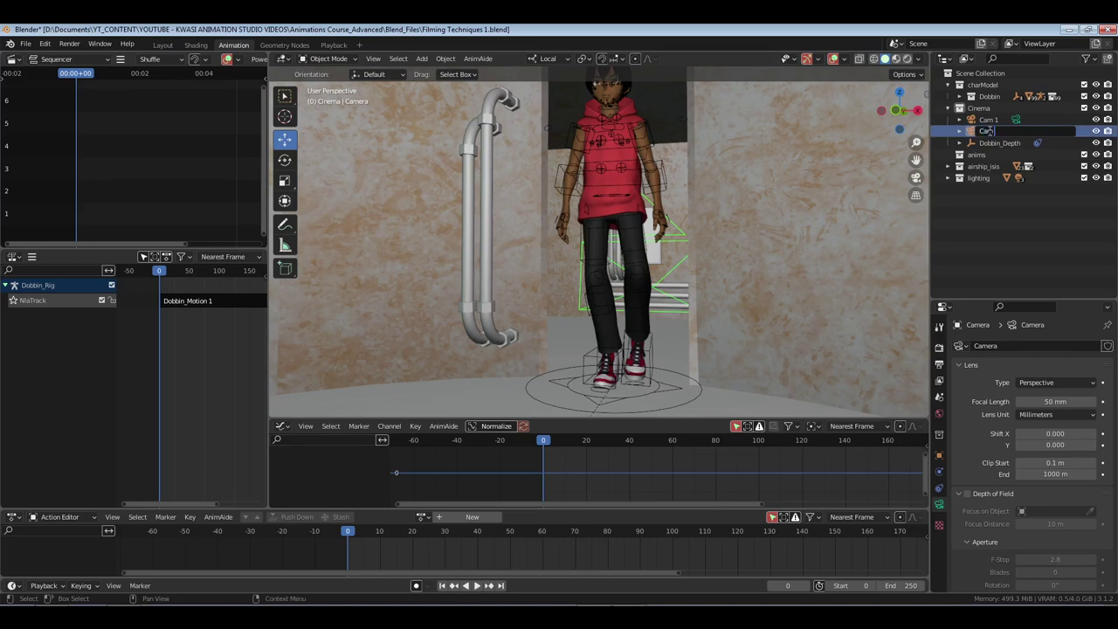
{"action": "key", "text": "Return"}
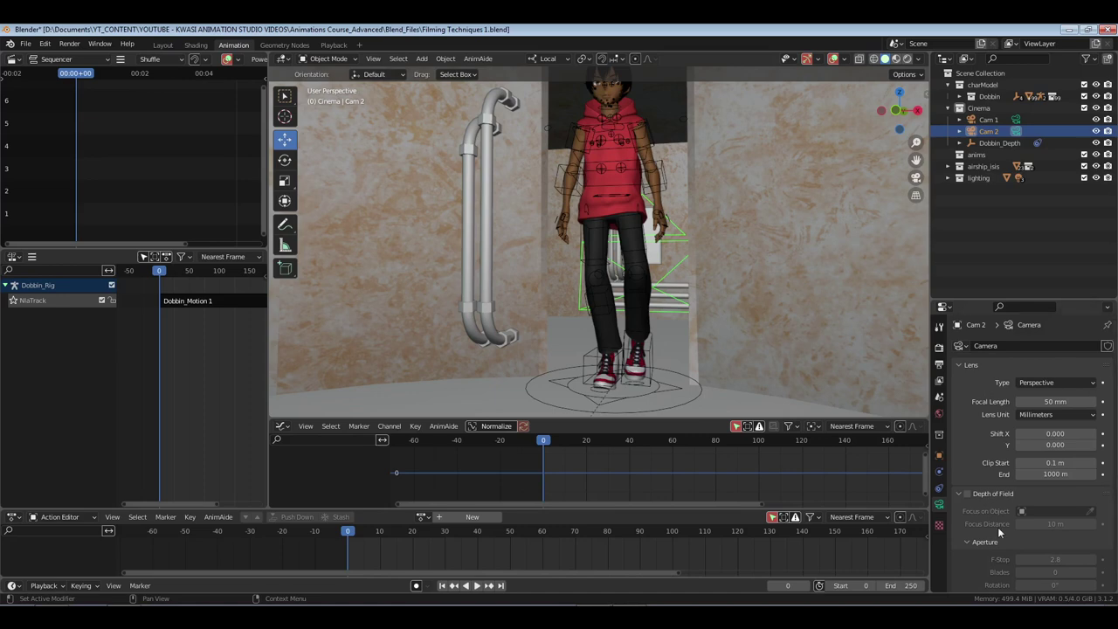
- Apply the Arri Alexa LF sensor preset to Cam 2
{"action": "scroll", "coordinate": [985, 516], "scroll_direction": "down", "scroll_amount": 3}
{"action": "scroll", "coordinate": [985, 520], "scroll_direction": "down", "scroll_amount": 1}
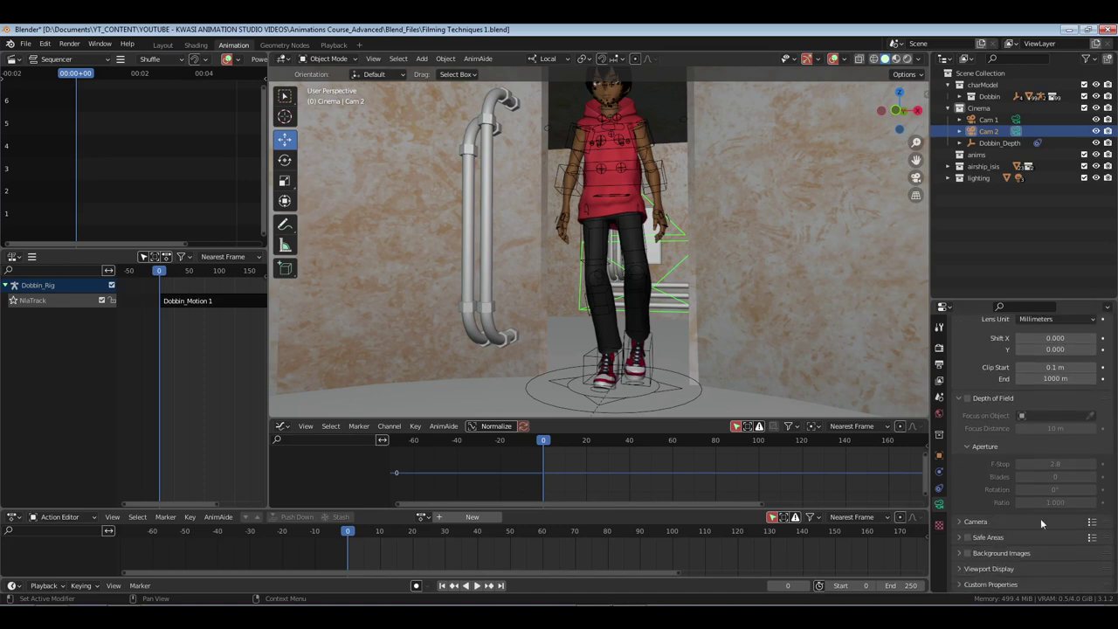
{"action": "left_click", "coordinate": [1092, 522]}
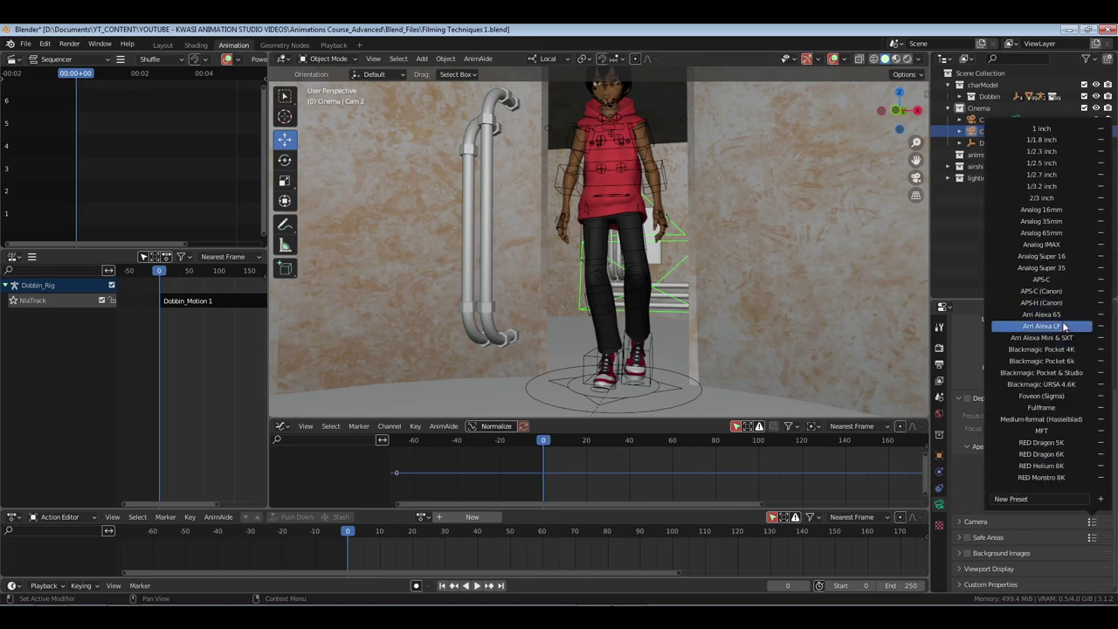
{"action": "left_click", "coordinate": [1016, 373]}
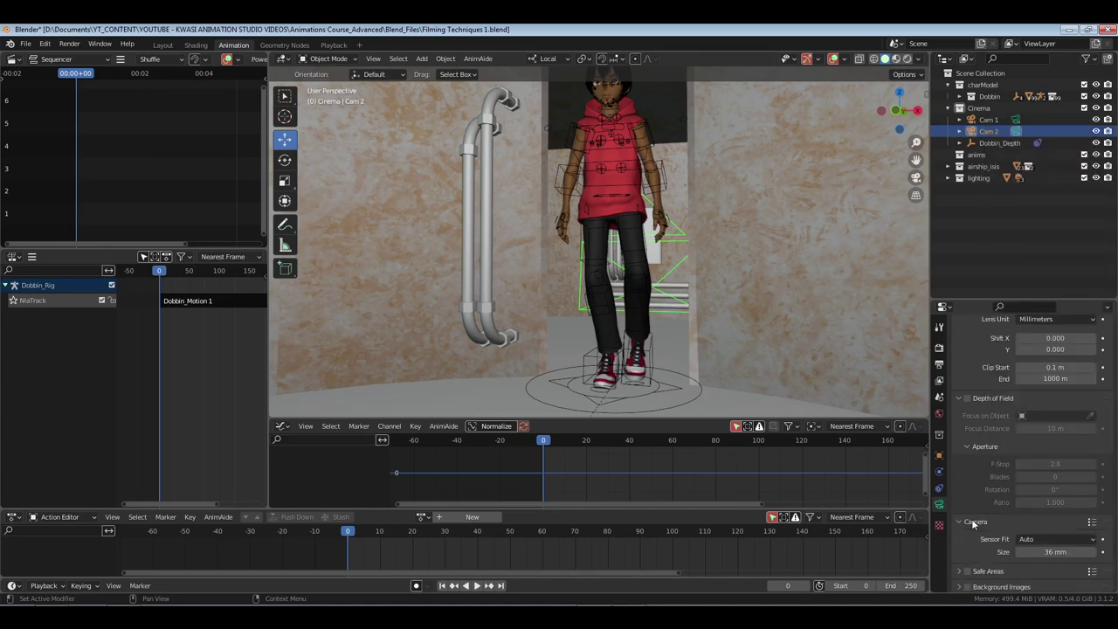
{"action": "left_click", "coordinate": [1091, 522]}
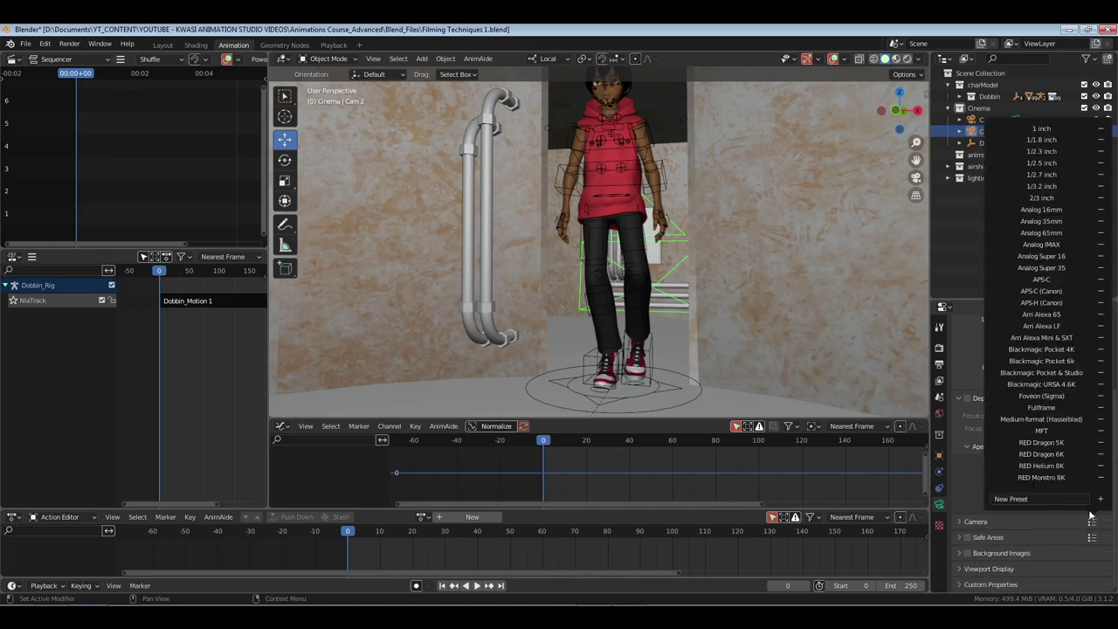
{"action": "left_click", "coordinate": [1054, 329]}
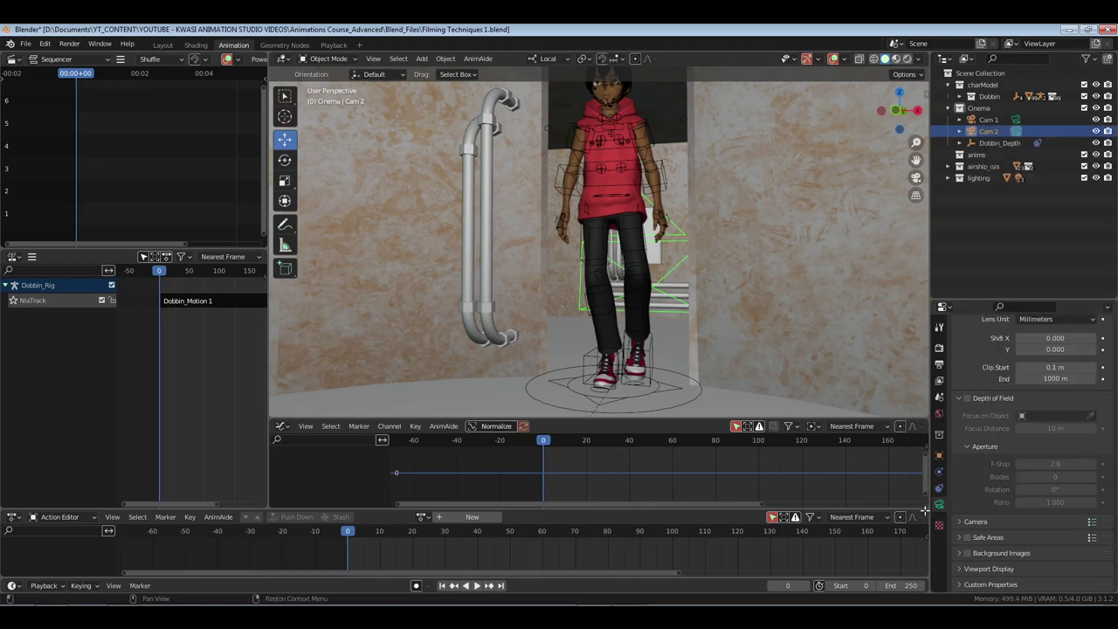
- Enable depth of field focused on Dobbin_Depth and save the file
{"action": "left_click", "coordinate": [967, 398]}
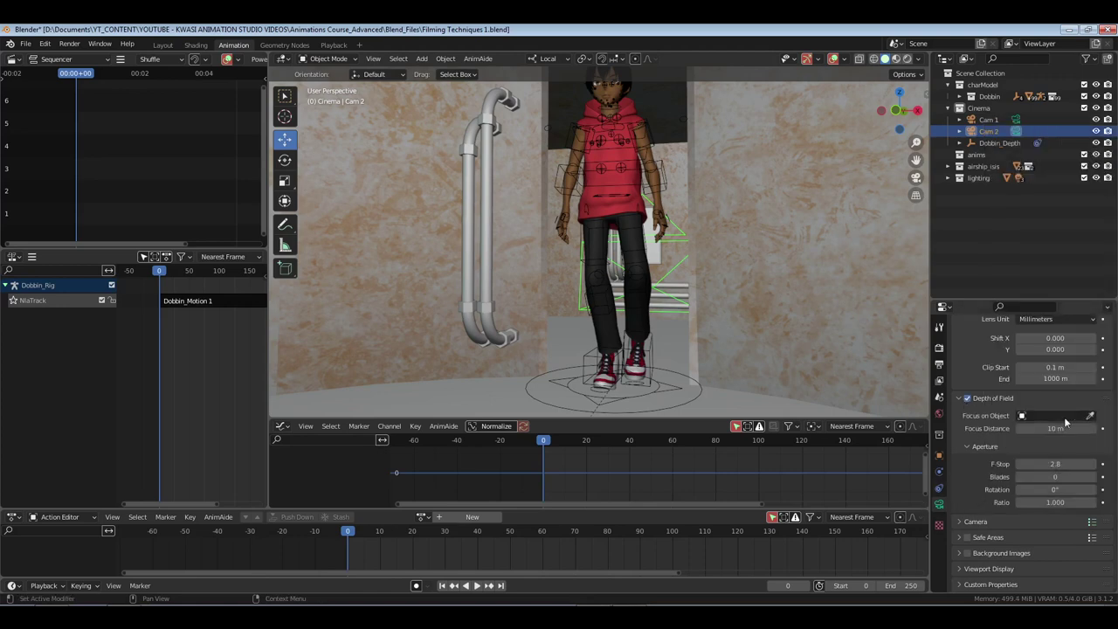
{"action": "left_click", "coordinate": [1090, 416]}
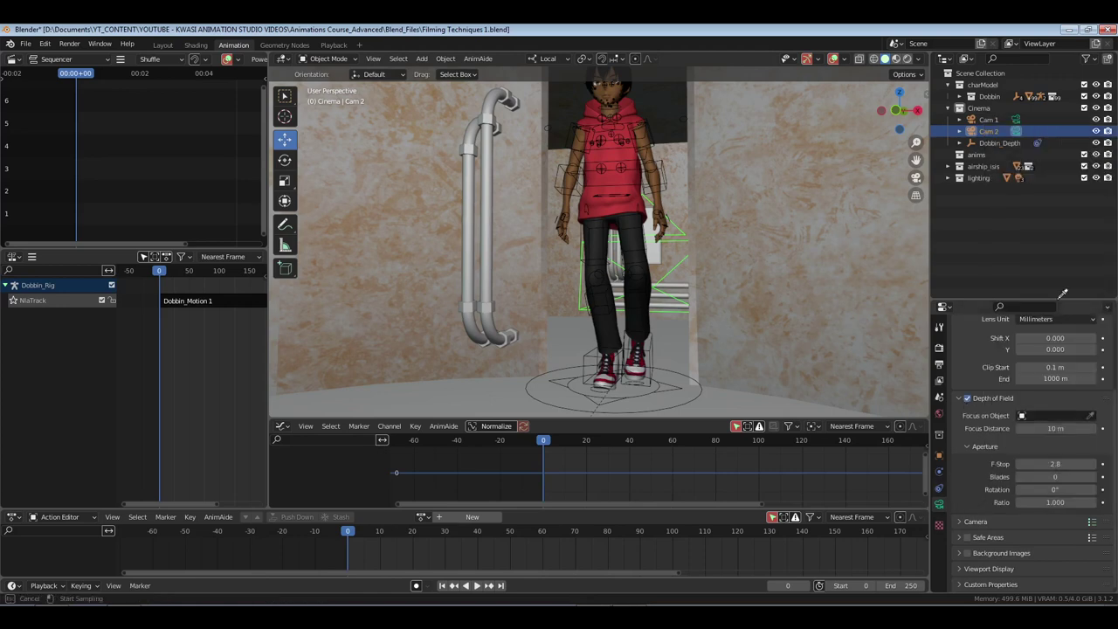
{"action": "left_click", "coordinate": [1000, 142]}
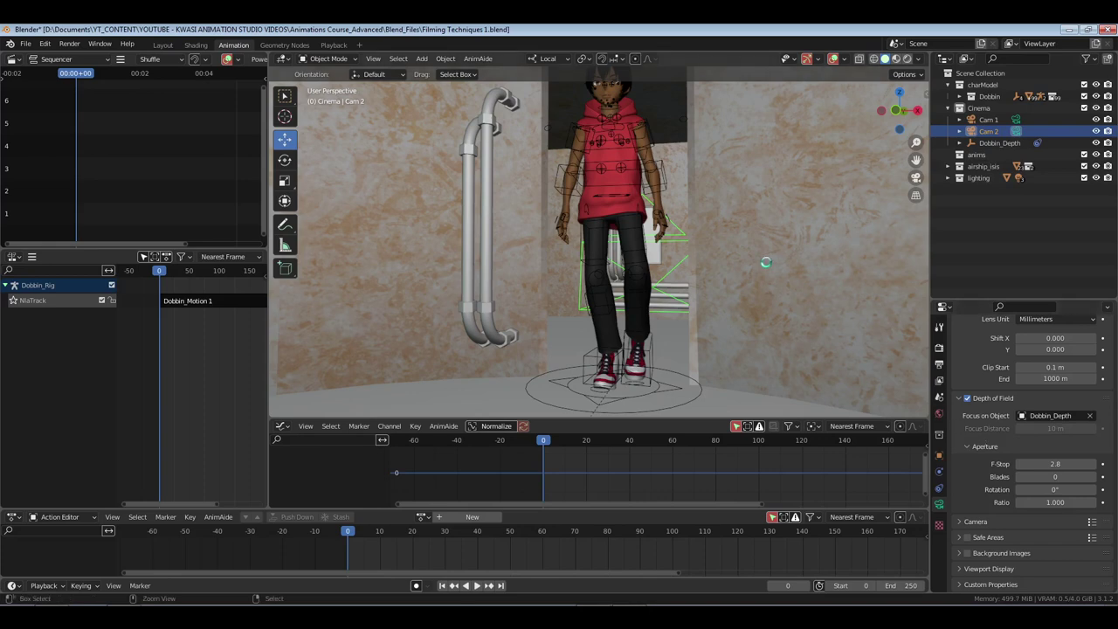
{"action": "key", "text": "ctrl+s"}
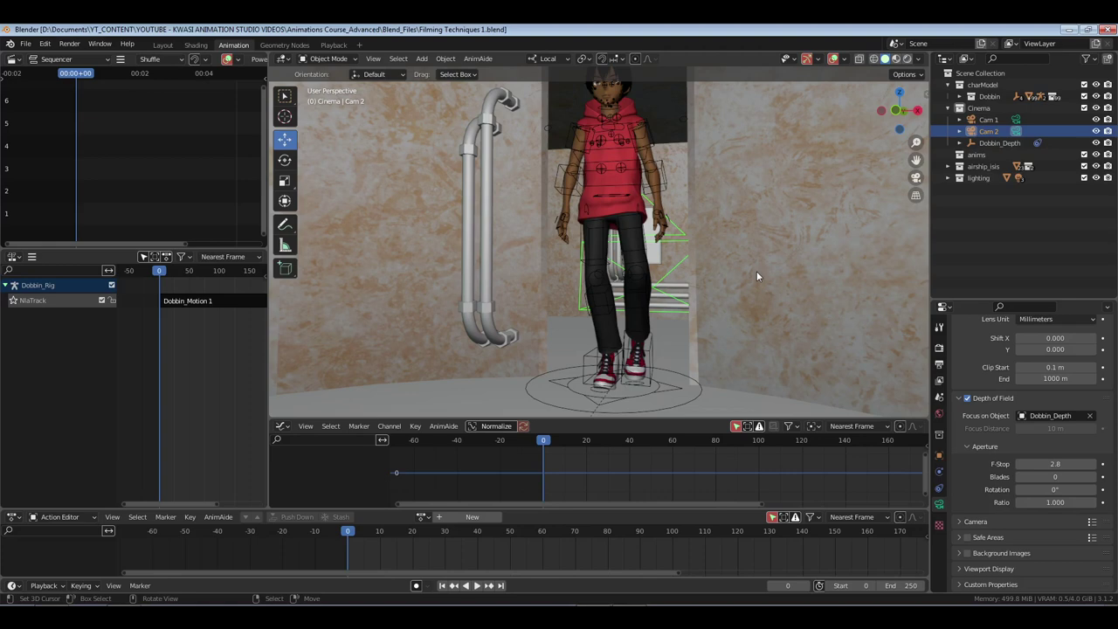
- Look through Cam 2 and move it to frame the character's full body
{"action": "key", "text": "ctrl+KP_0"}
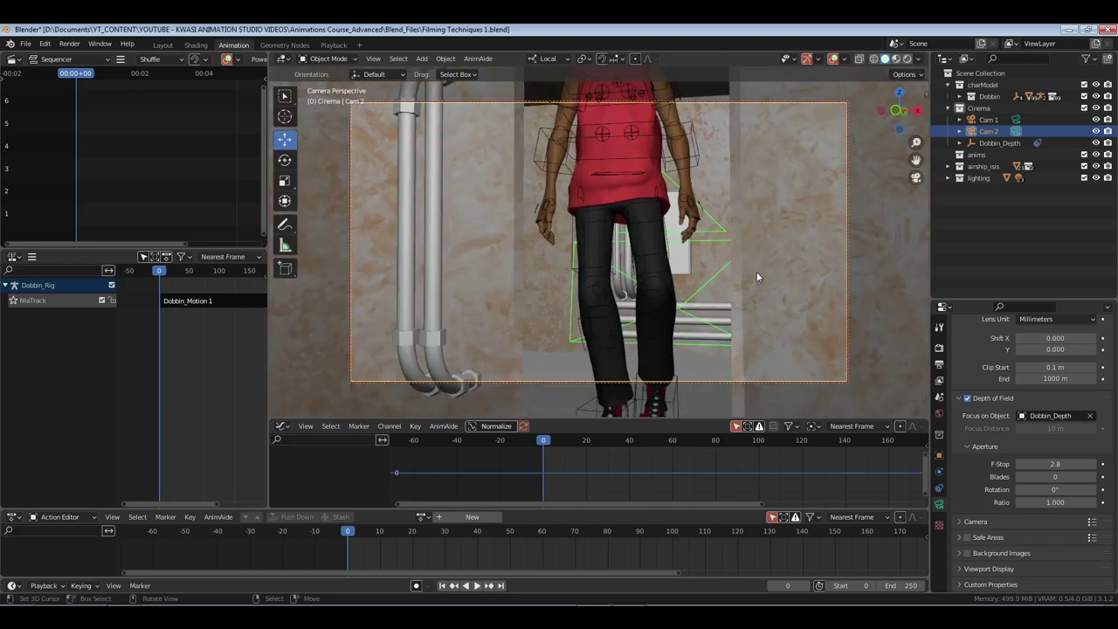
{"action": "key", "text": "g"}
{"action": "key", "text": "z"}
{"action": "key", "text": "z"}
{"action": "left_click", "coordinate": [667, 291]}
{"action": "key", "text": "g"}
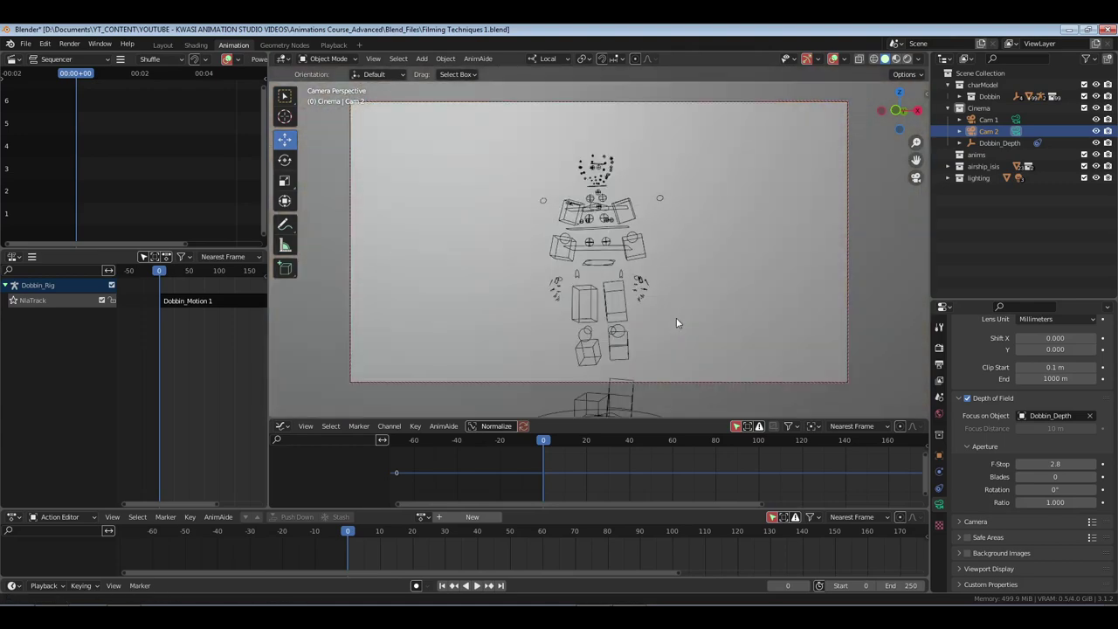
{"action": "key", "text": "g"}
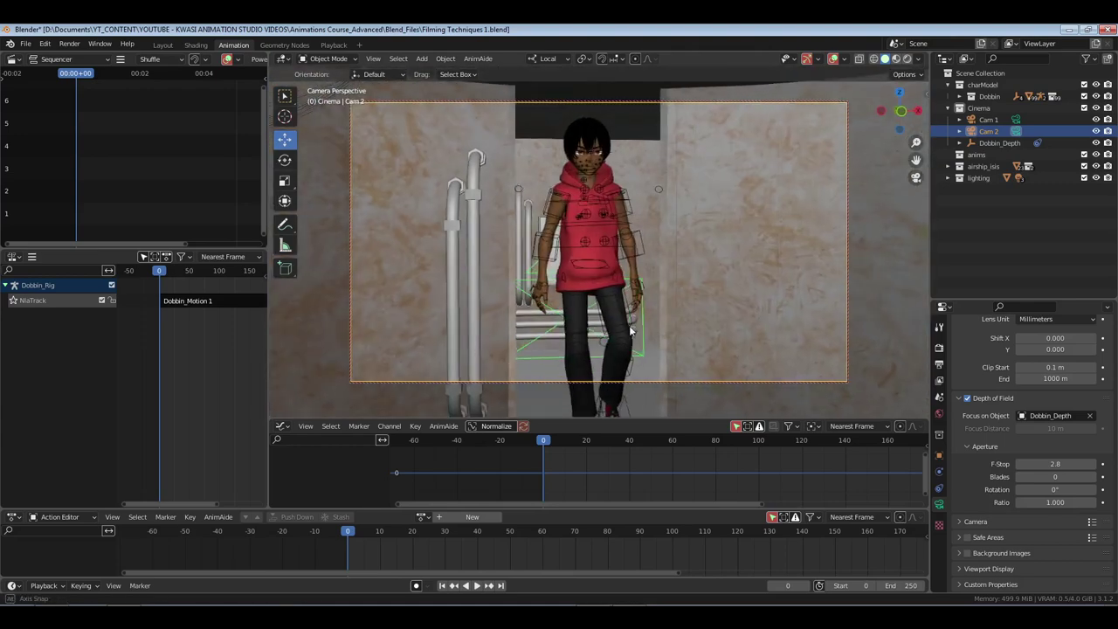
{"action": "left_click", "coordinate": [629, 334]}
- Set Cam 2's X location to 0 m, Z rotation to 180° and Y rotation to 0°
{"action": "left_click", "coordinate": [939, 455]}
{"action": "left_click", "coordinate": [1049, 358]}
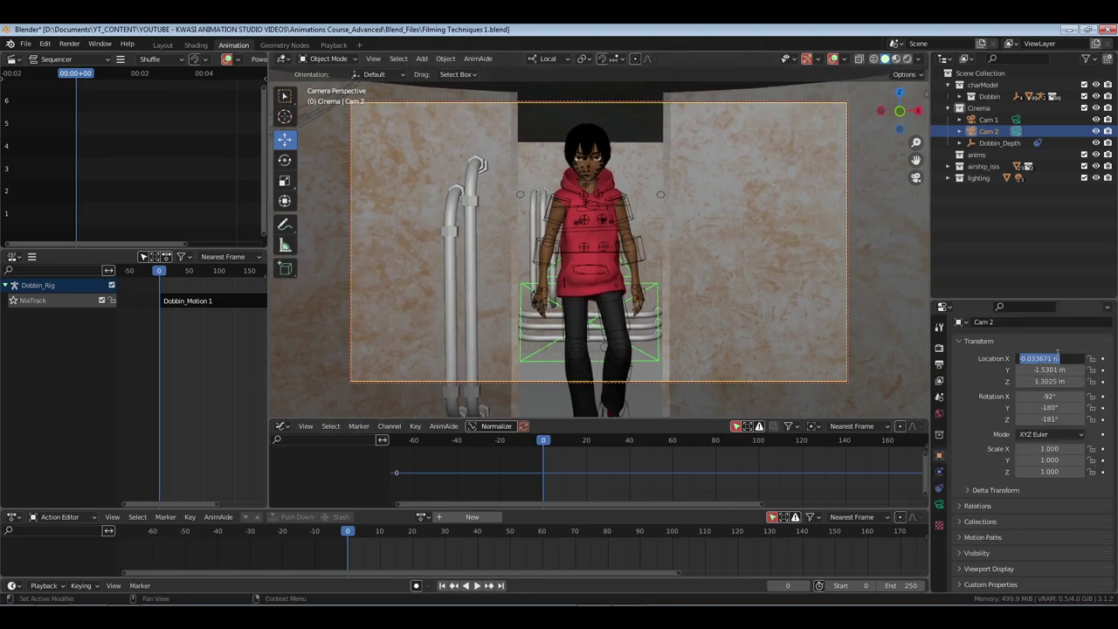
{"action": "type", "text": "0"}
{"action": "key", "text": "Return"}
{"action": "left_click_drag", "start_coordinate": [1049, 421], "coordinate": [1049, 421]}
{"action": "type", "text": "180"}
{"action": "key", "text": "Return"}
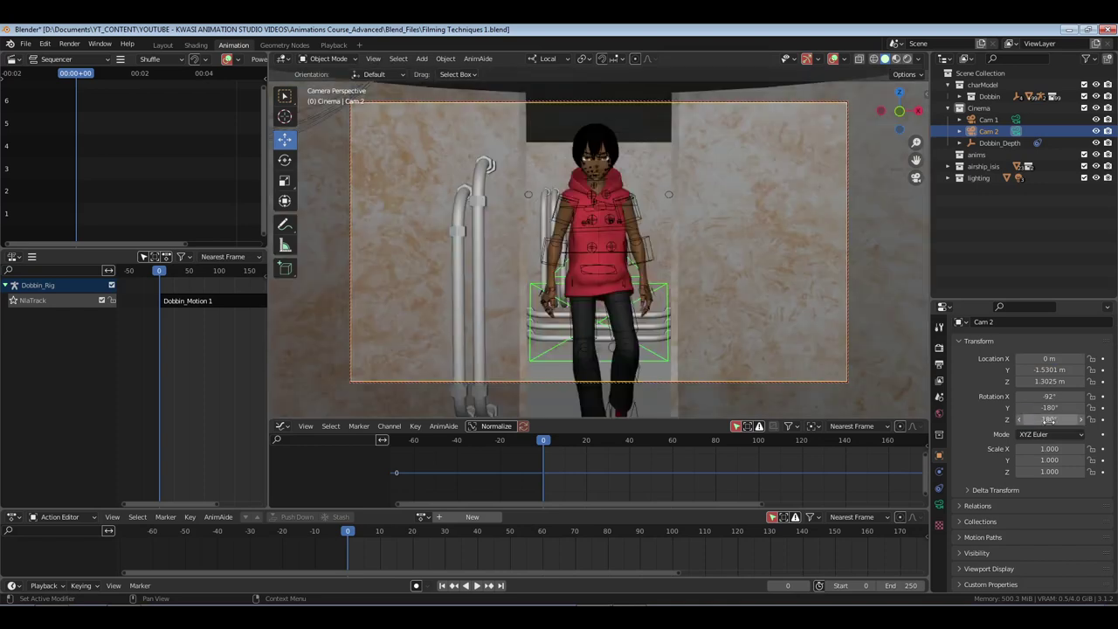
{"action": "key", "text": "BackSpace"}
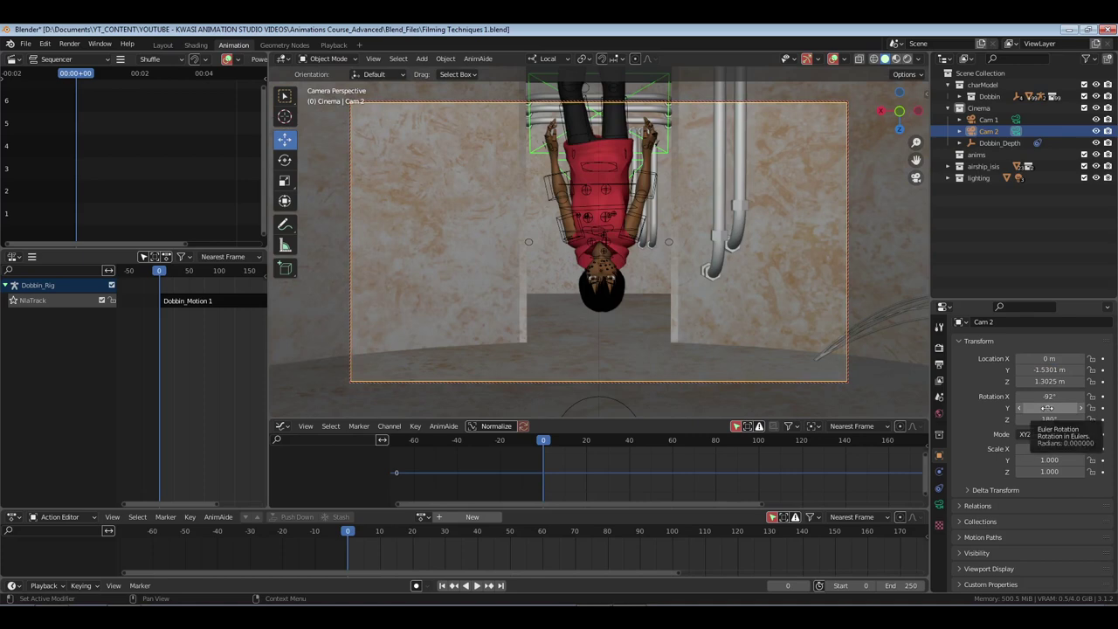
- Switch to Global orientation, set Cam 2's X rotation to 90° and save
{"action": "left_click", "coordinate": [549, 59]}
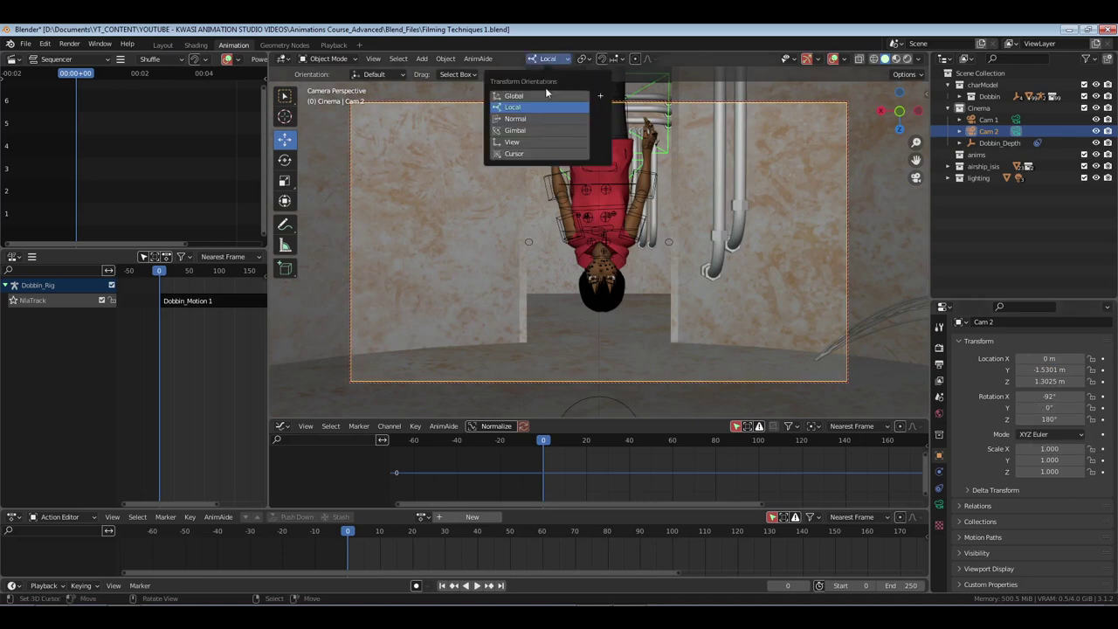
{"action": "left_click", "coordinate": [554, 97]}
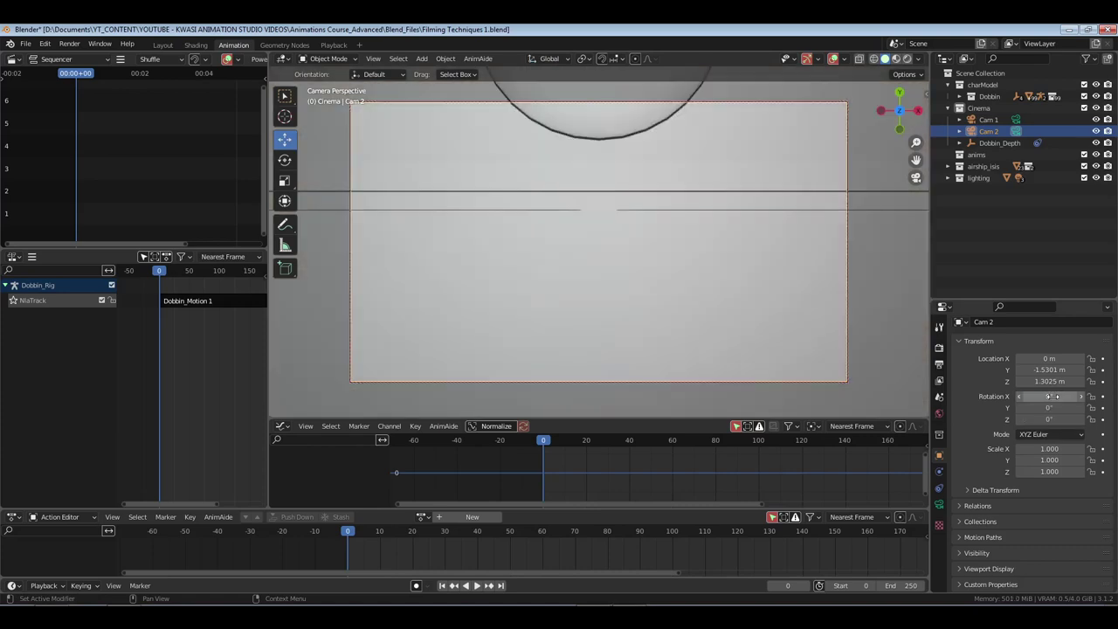
{"action": "key", "text": "BackSpace"}
{"action": "left_click", "coordinate": [1054, 397]}
{"action": "type", "text": "90"}
{"action": "key", "text": "Return"}
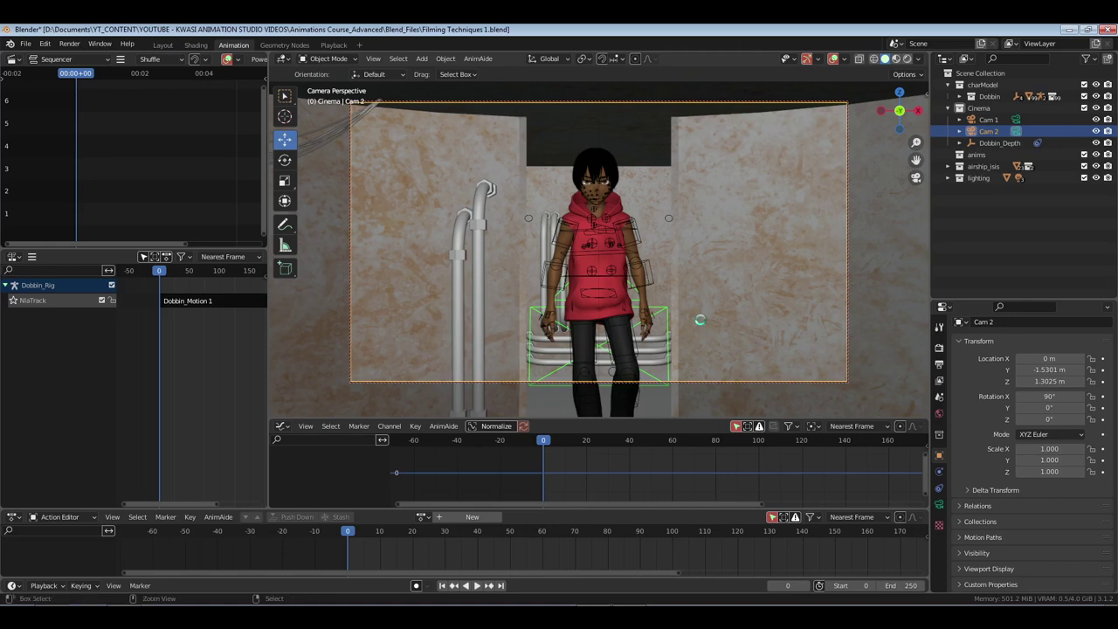
{"action": "key", "text": "ctrl+s"}
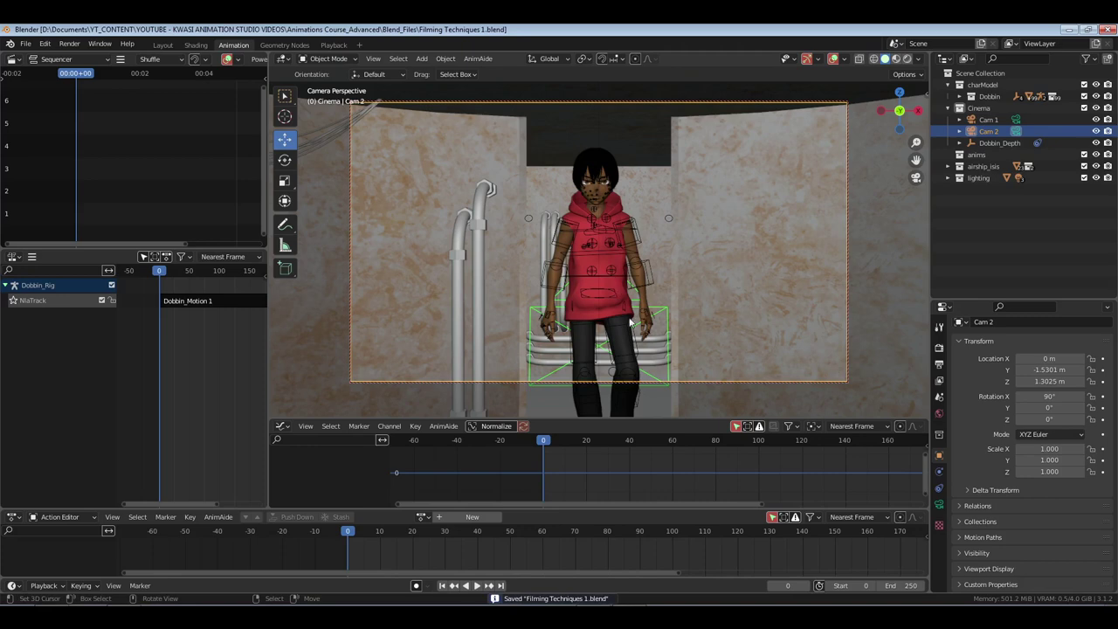
- Alternate viewing through Cam 1 and Cam 2, checking Cam 2's transform, ending on Cam 1
{"action": "left_click", "coordinate": [997, 119]}
{"action": "left_click", "coordinate": [1018, 131]}
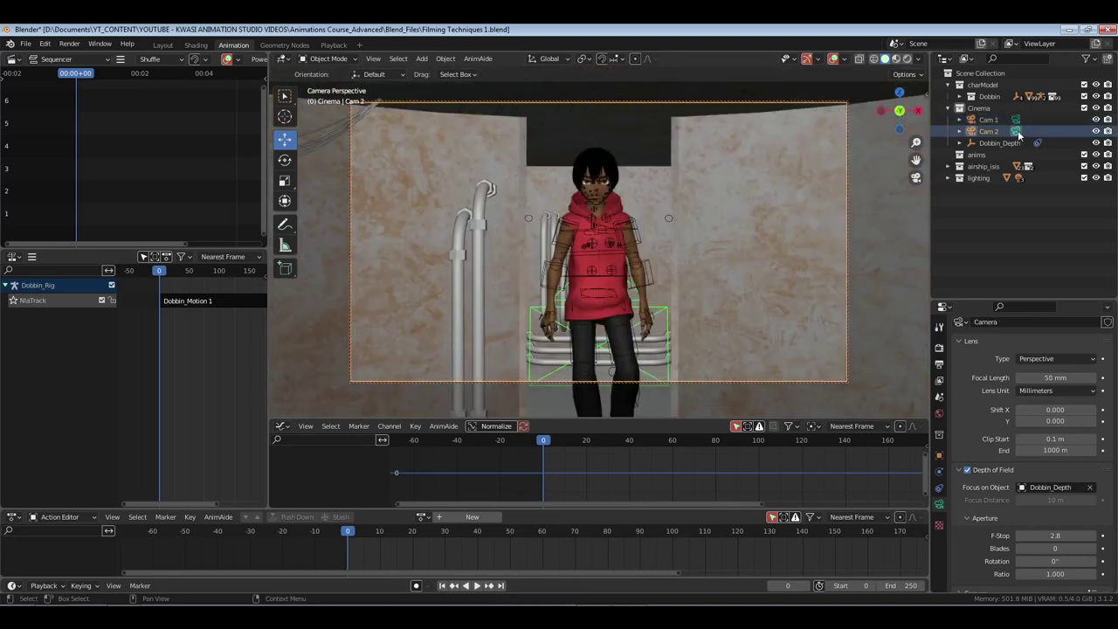
{"action": "left_click", "coordinate": [993, 131]}
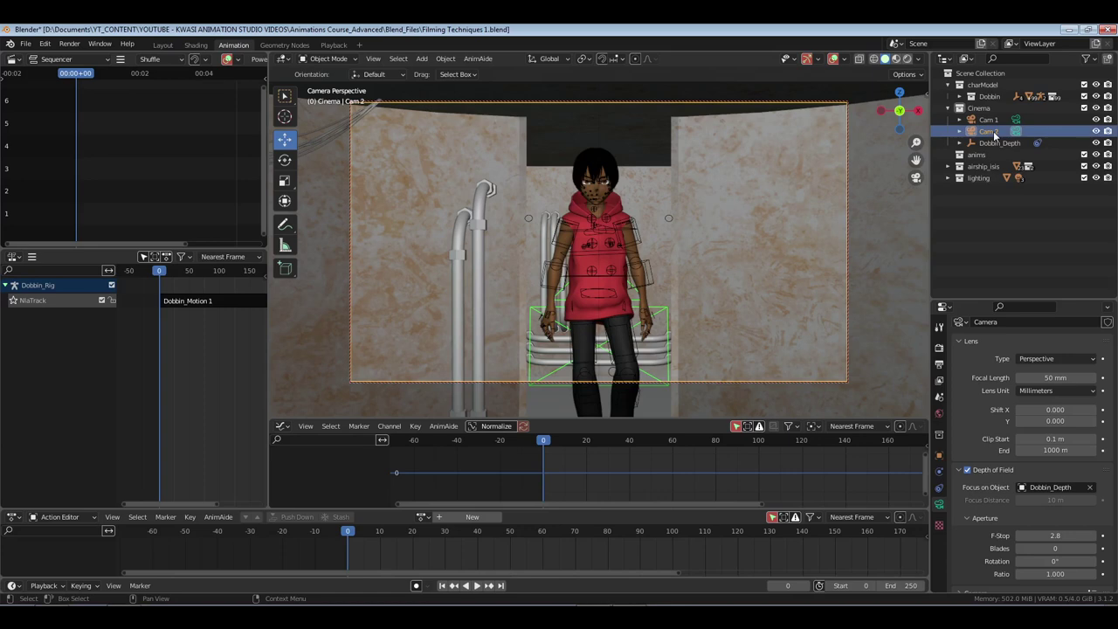
{"action": "left_click", "coordinate": [939, 455]}
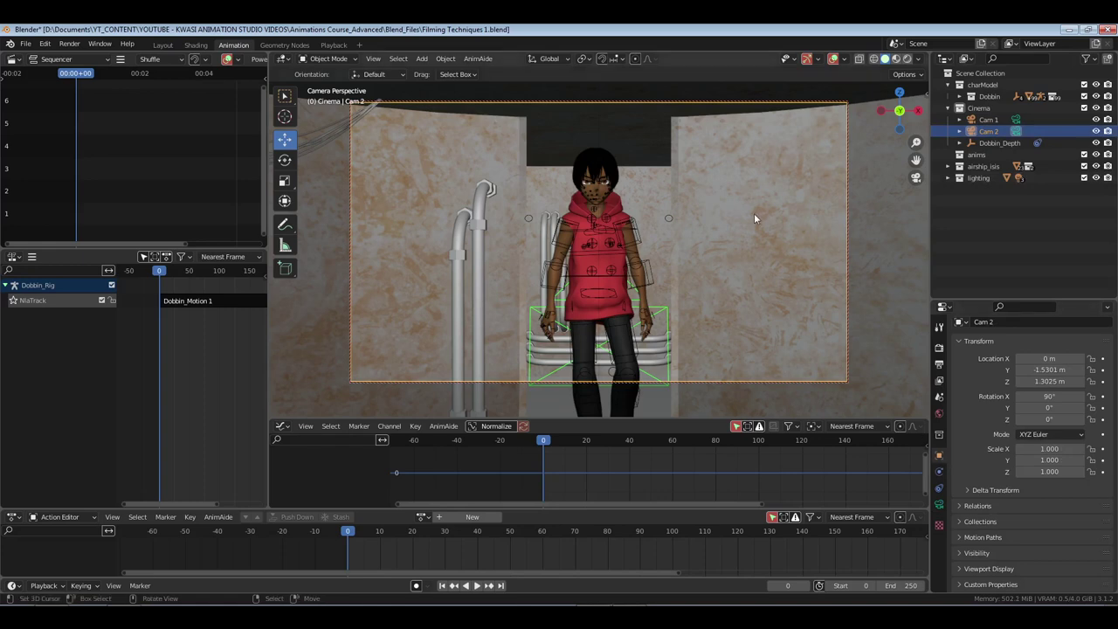
{"action": "left_click", "coordinate": [1016, 120]}
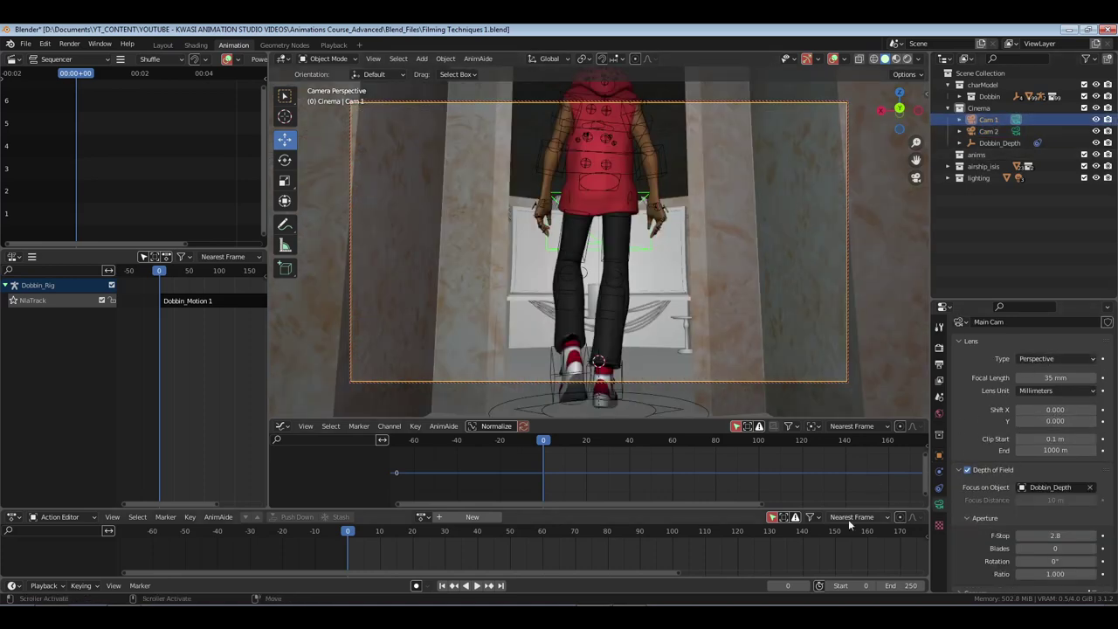
{"action": "left_click", "coordinate": [1013, 131]}
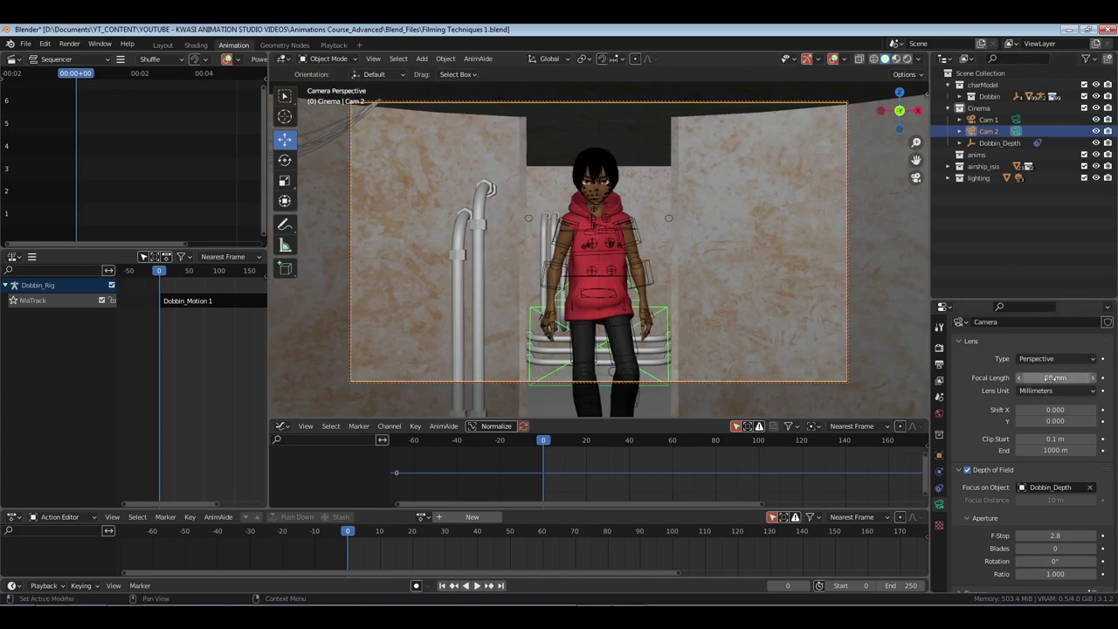
{"action": "left_click", "coordinate": [992, 122]}
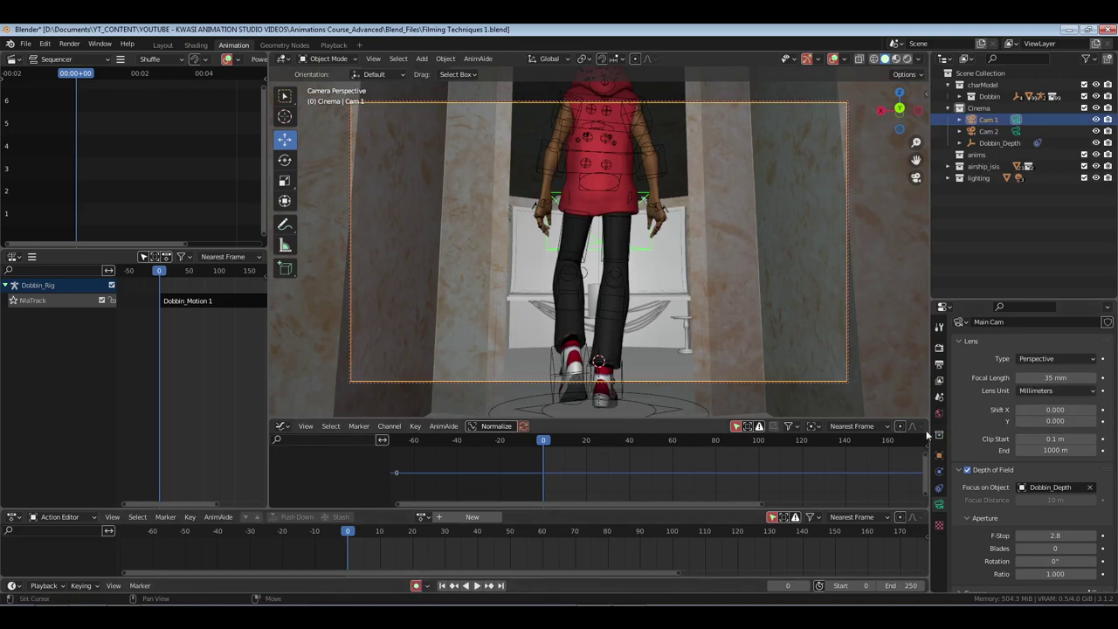
- Key Cam 1 at frames 0 and 60, moving it closer to the character
{"action": "left_click", "coordinate": [940, 454]}
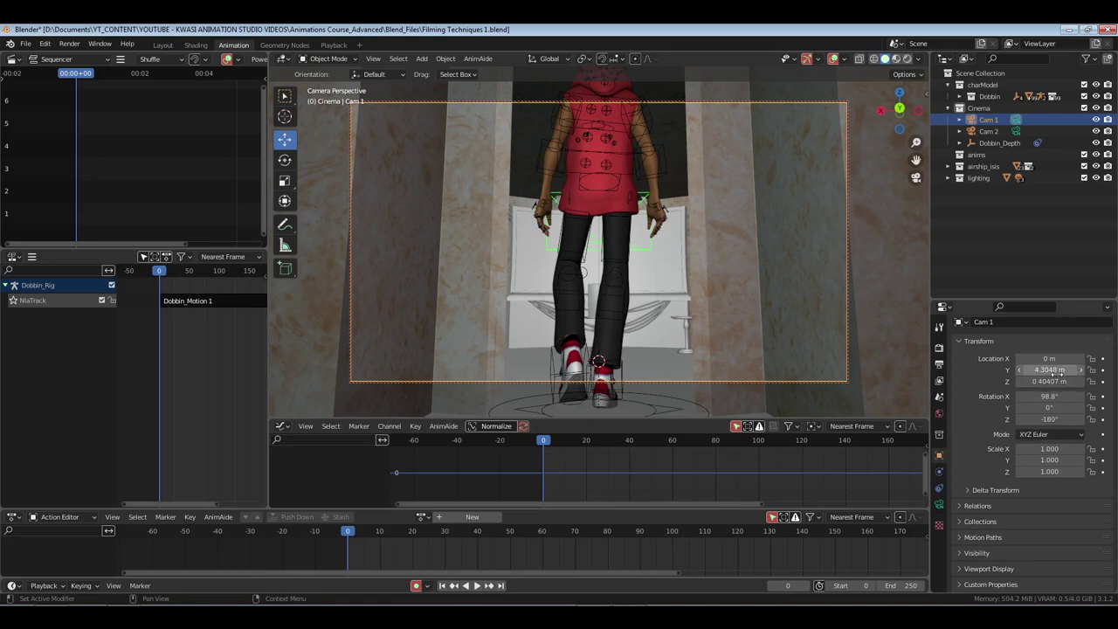
{"action": "key", "text": "i"}
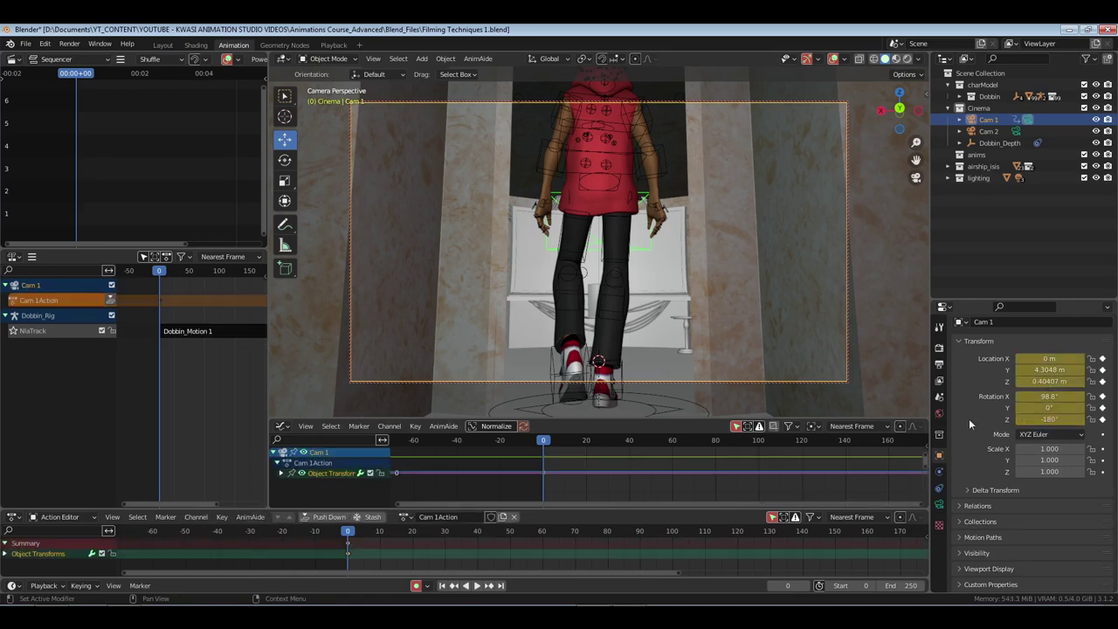
{"action": "key", "text": "space"}
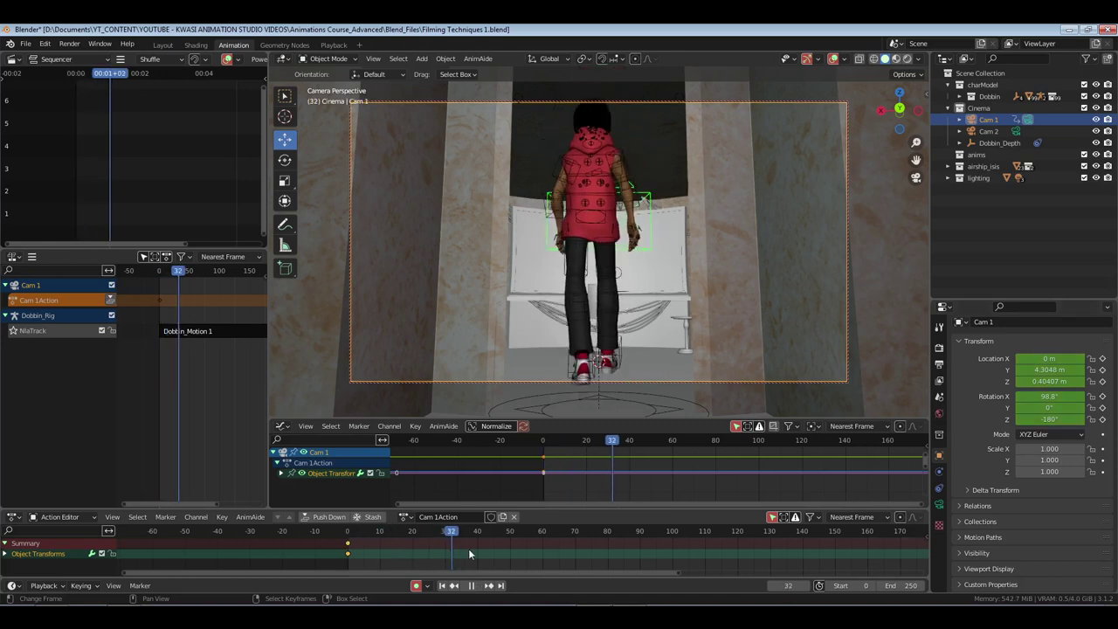
{"action": "left_click_drag", "start_coordinate": [496, 547], "coordinate": [543, 544]}
{"action": "key", "text": "space"}
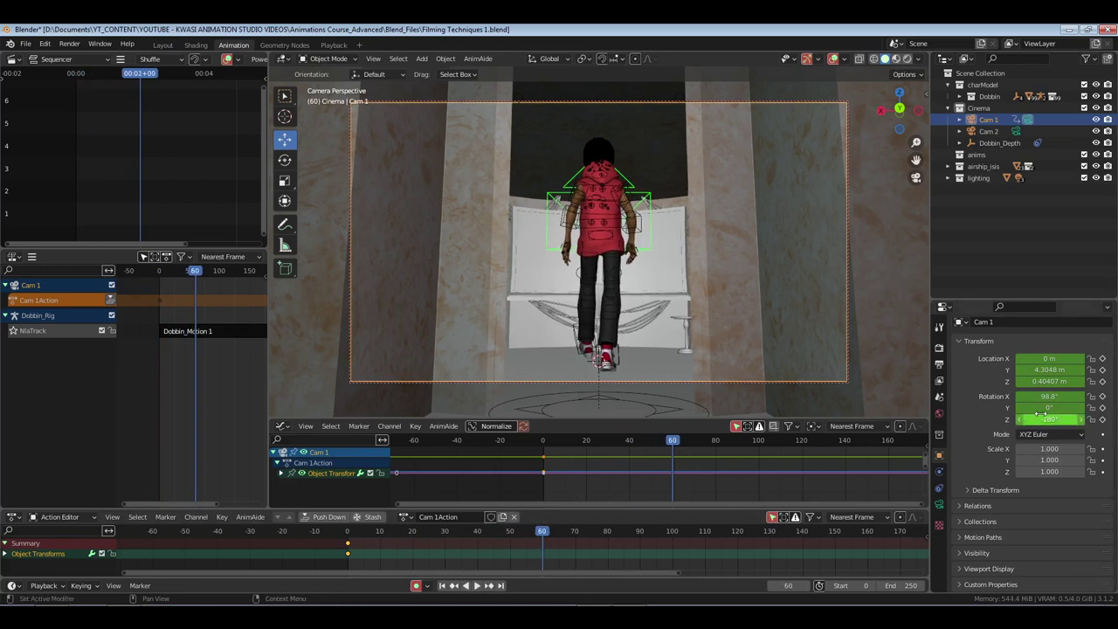
{"action": "key", "text": "i"}
{"action": "key", "text": "i"}
{"action": "mouse_move", "coordinate": [1048, 370]}
{"action": "left_mouse_down"}
{"action": "mouse_move", "coordinate": [1014, 370]}
{"action": "mouse_move", "coordinate": [1071, 382]}
{"action": "mouse_move", "coordinate": [1023, 396]}
{"action": "mouse_move", "coordinate": [1090, 382]}
{"action": "mouse_move", "coordinate": [1063, 382]}
{"action": "left_mouse_up"}
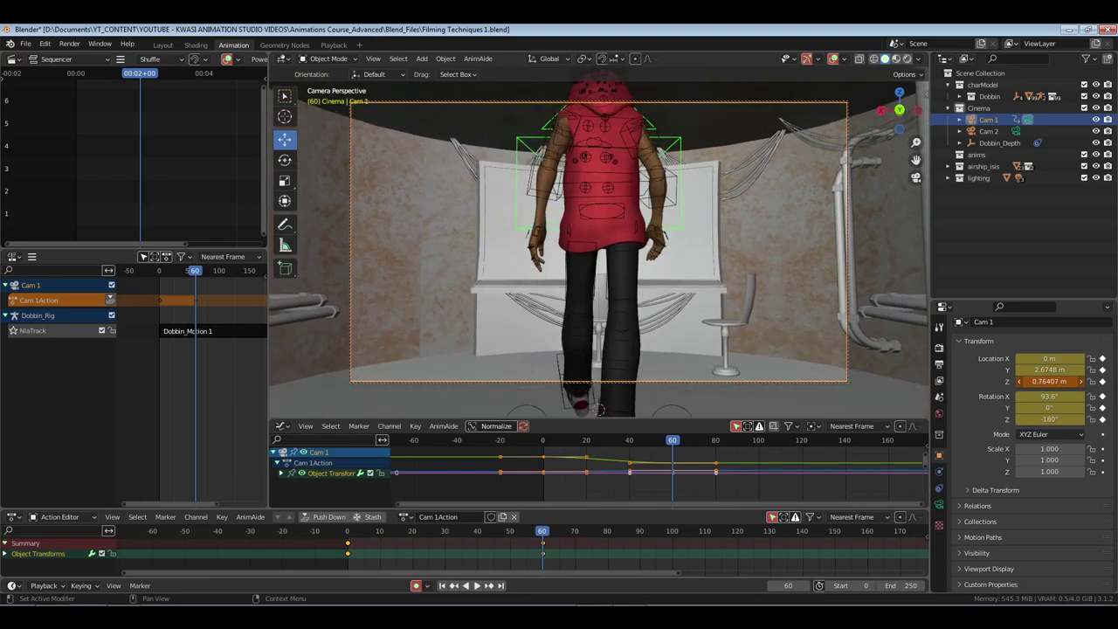
- Lower Cam 1 to 0.36407 m at frame 0 and rekey it
{"action": "key", "text": "shift+Left"}
{"action": "key", "text": "space"}
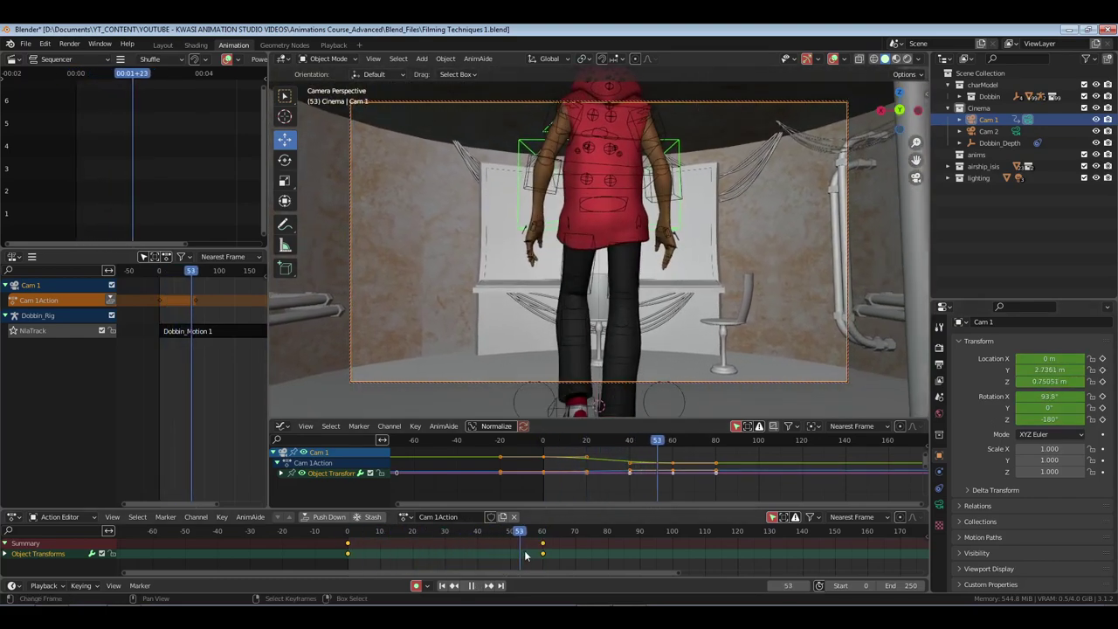
{"action": "left_click", "coordinate": [388, 551]}
{"action": "key", "text": "Escape"}
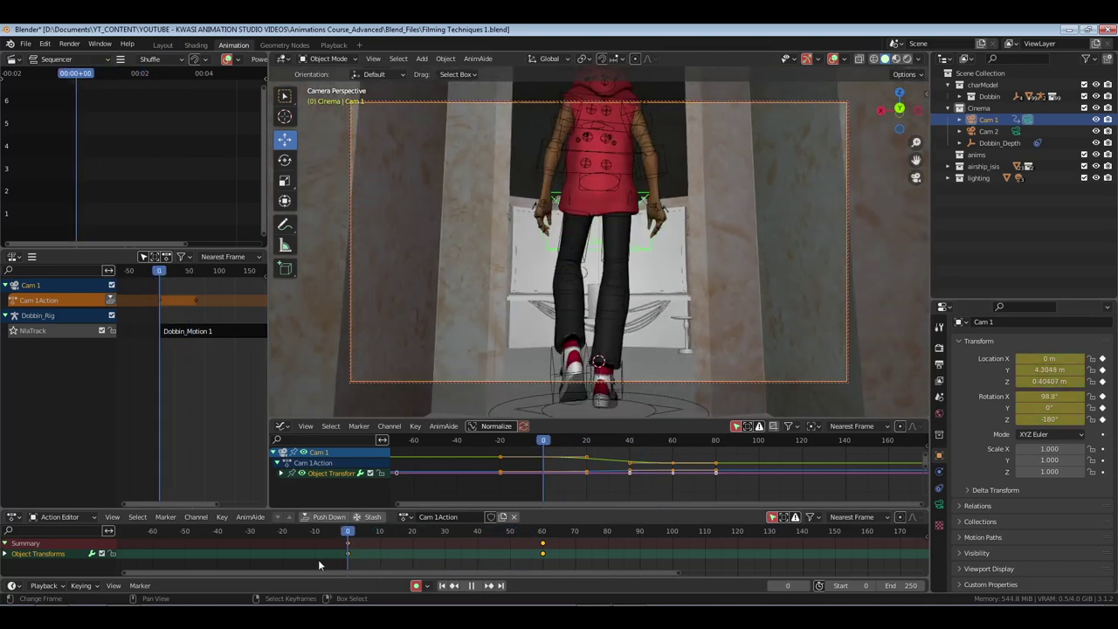
{"action": "left_click_drag", "start_coordinate": [1067, 383], "coordinate": [1039, 382]}
{"action": "key", "text": "i"}
- Give the camera keys Vector handles, save, and go to frame 61
{"action": "key", "text": "space"}
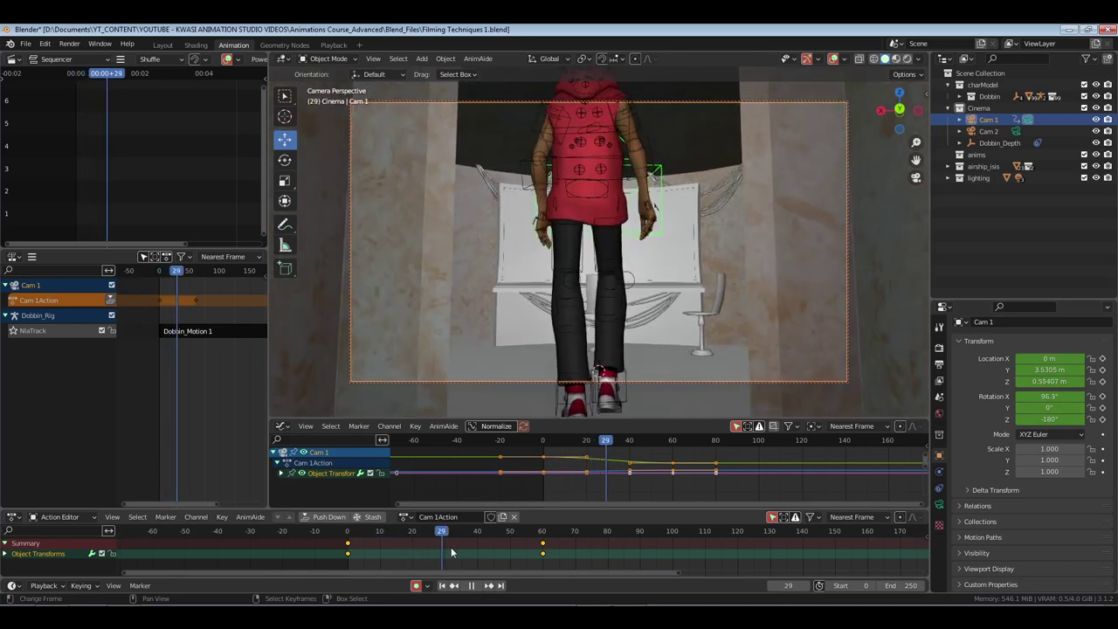
{"action": "key", "text": "Escape"}
{"action": "key", "text": "v"}
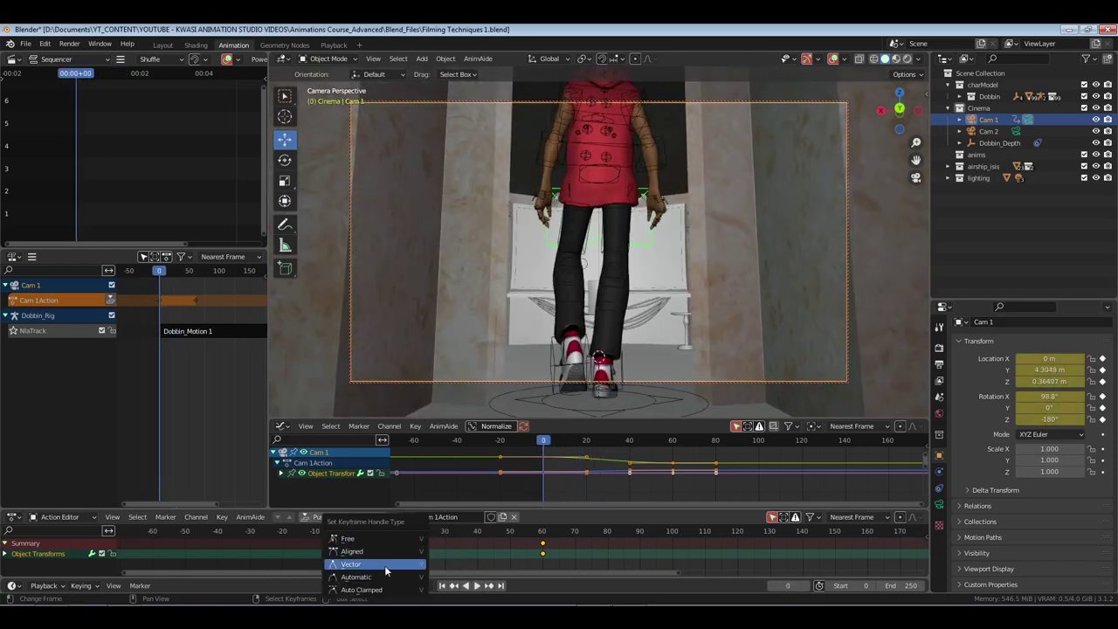
{"action": "left_click", "coordinate": [384, 565]}
{"action": "key", "text": "ctrl+s"}
{"action": "key", "text": "space"}
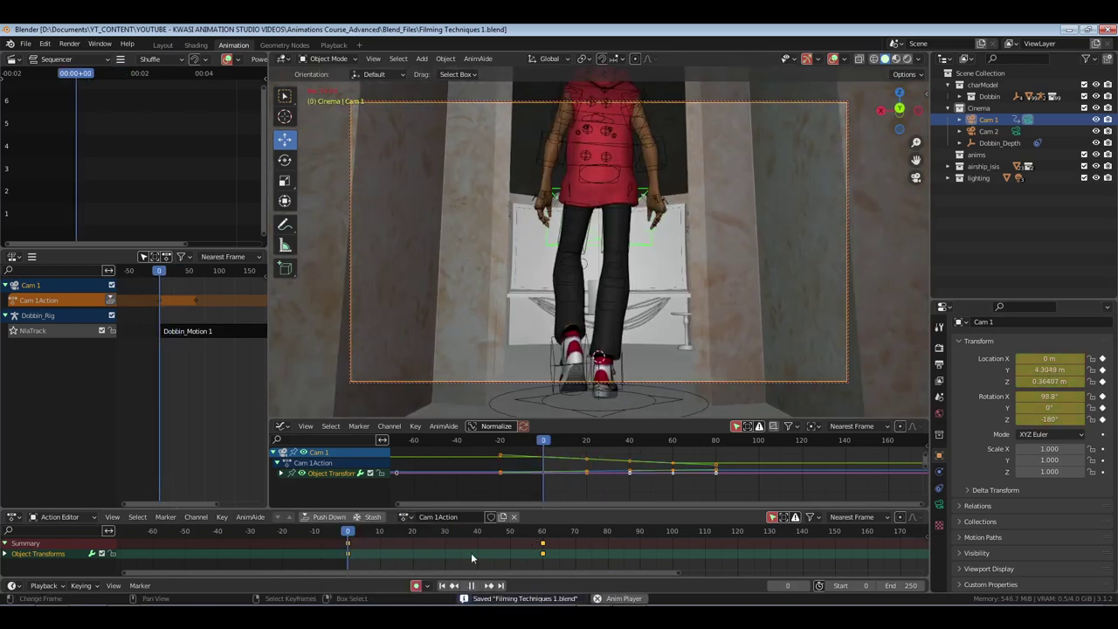
{"action": "key", "text": "space"}
{"action": "left_click_drag", "start_coordinate": [519, 557], "coordinate": [545, 558]}
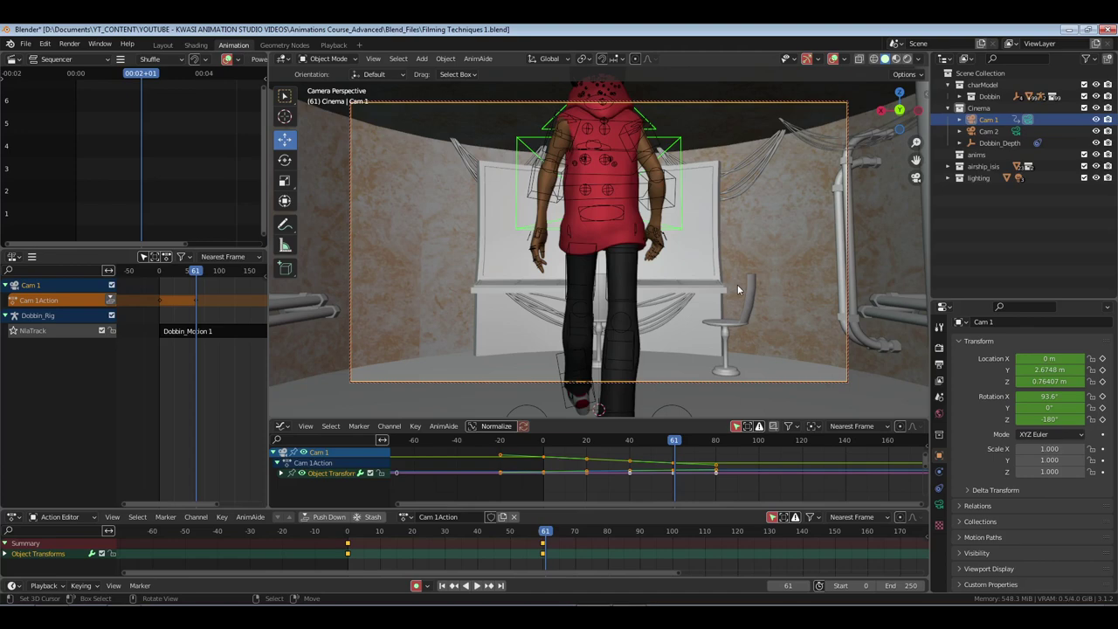
- Fly Cam 1 to a side view of the character at frame 61 with 0° Y rotation
{"action": "middle_click_drag", "start_coordinate": [747, 295], "coordinate": [697, 309]}
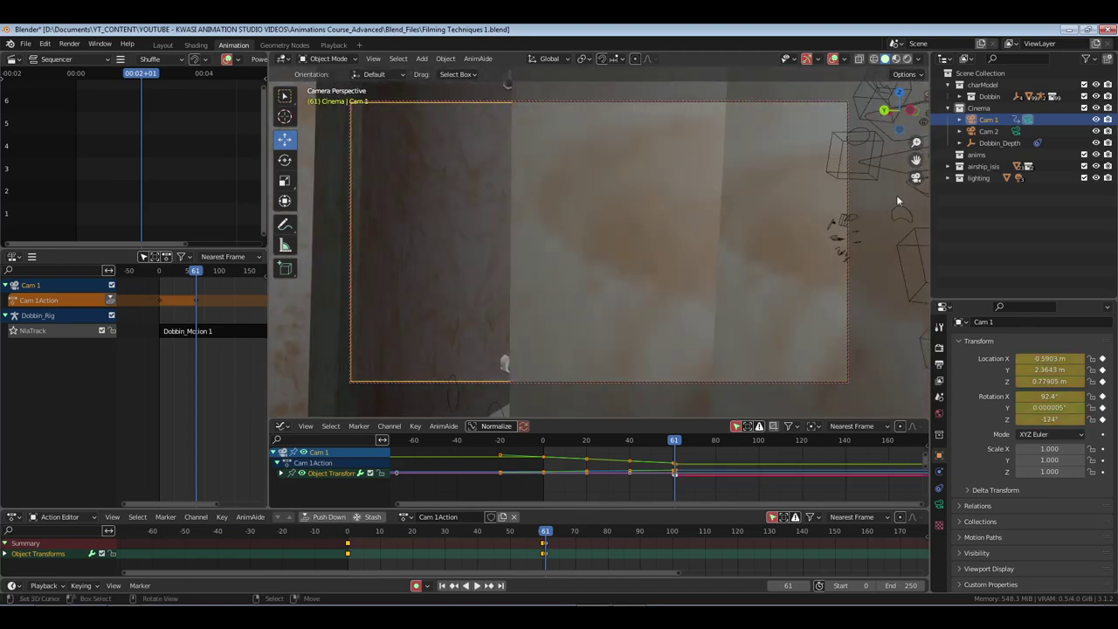
{"action": "left_click", "coordinate": [998, 142]}
{"action": "key", "text": "ctrl+KP_0"}
{"action": "key", "text": "ctrl+z"}
{"action": "left_click", "coordinate": [988, 119]}
{"action": "scroll", "coordinate": [616, 271], "scroll_direction": "down", "scroll_amount": 6}
{"action": "middle_click_drag", "start_coordinate": [622, 260], "coordinate": [608, 238]}
{"action": "left_click", "coordinate": [1048, 407]}
{"action": "type", "text": "0"}
{"action": "key", "text": "Return"}
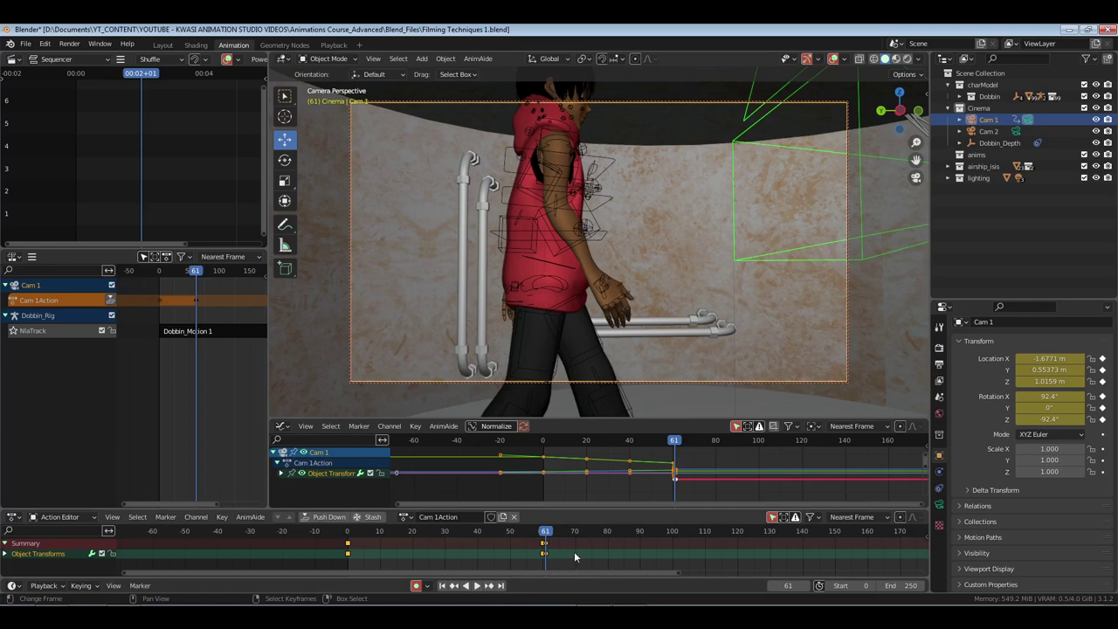
- Key Cam 1 at frame 100 and slide it sideways to frame the head
{"action": "key", "text": "space"}
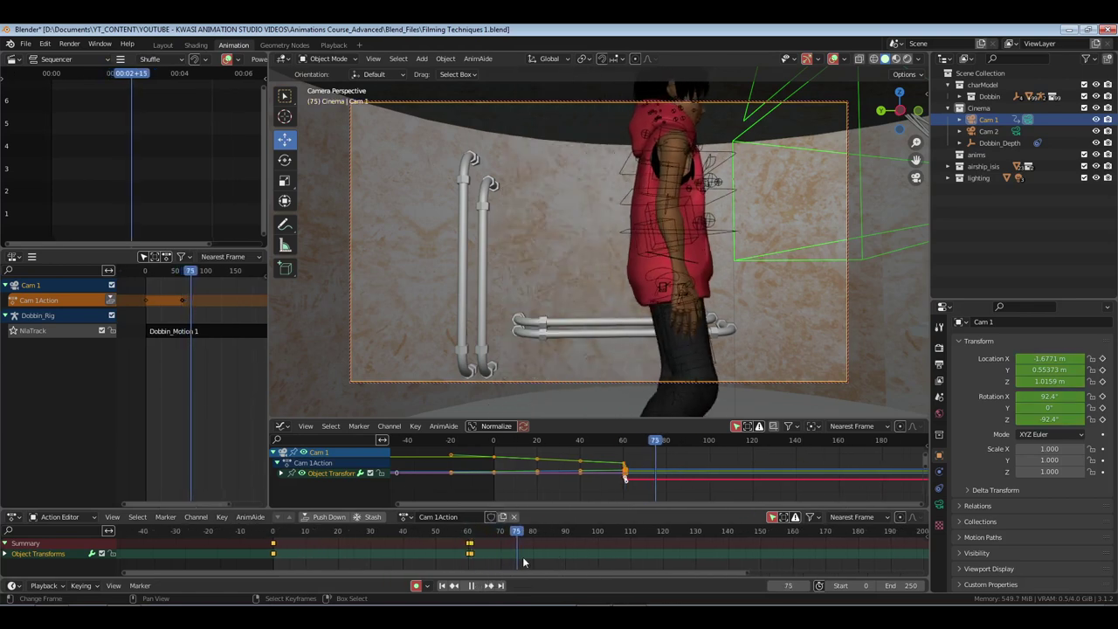
{"action": "mouse_move", "coordinate": [594, 561]}
{"action": "left_mouse_down"}
{"action": "mouse_move", "coordinate": [577, 556]}
{"action": "mouse_move", "coordinate": [598, 555]}
{"action": "left_mouse_up"}
{"action": "key", "text": "space"}
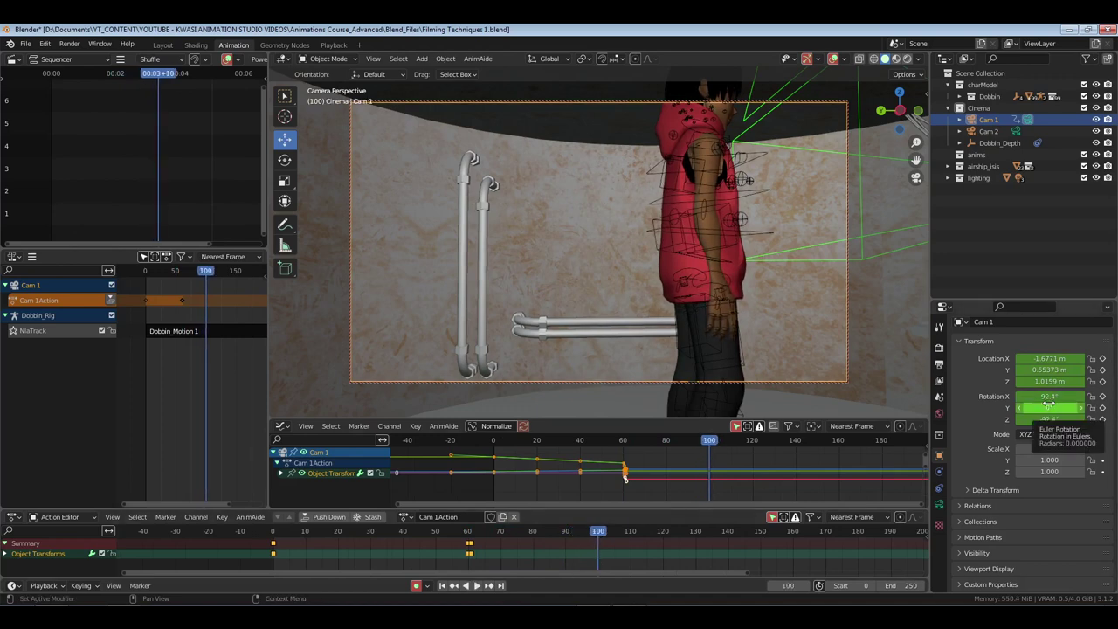
{"action": "key", "text": "i"}
{"action": "key", "text": "i"}
{"action": "left_click_drag", "start_coordinate": [1019, 370], "coordinate": [1055, 382]}
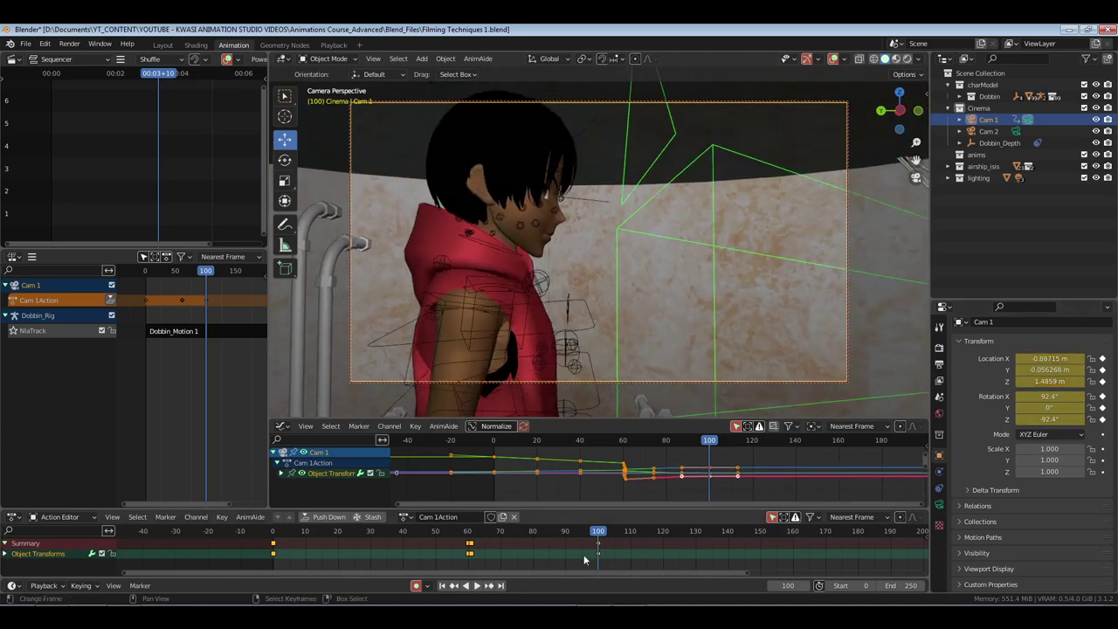
- Shift Cam 1's Y location at frame 61 to refine the side shot
{"action": "left_click", "coordinate": [454, 535]}
{"action": "key", "text": "space"}
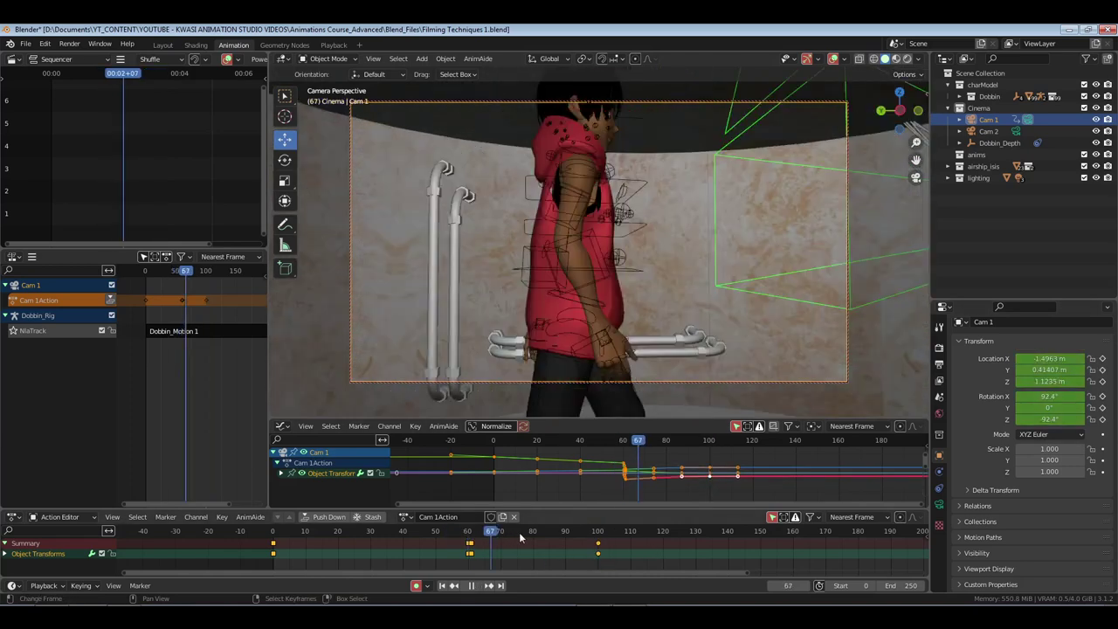
{"action": "left_click_drag", "start_coordinate": [530, 532], "coordinate": [470, 541]}
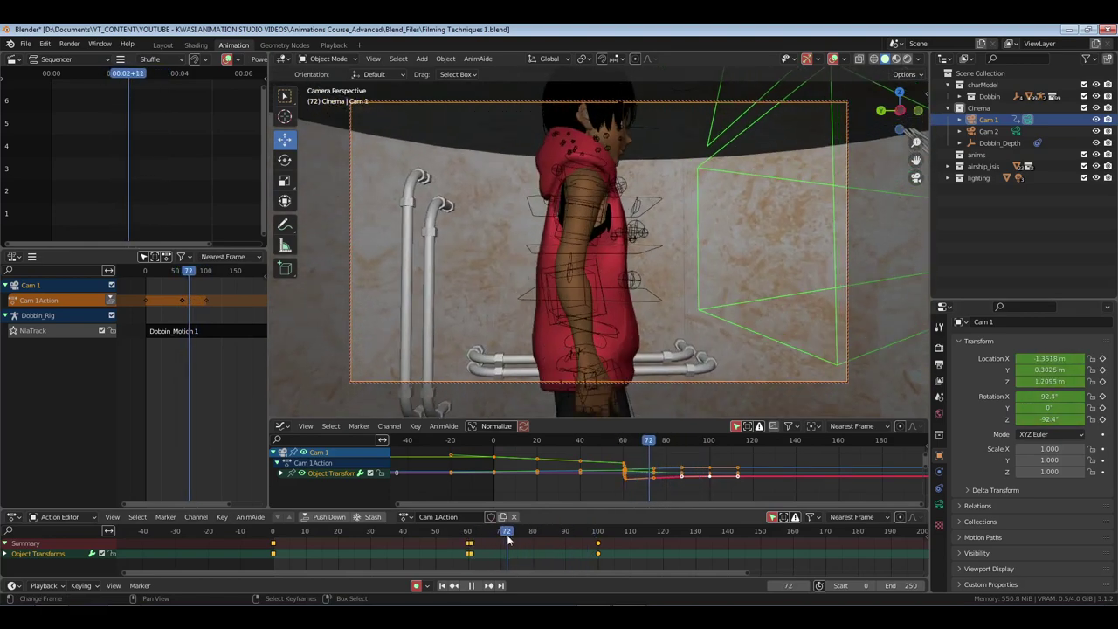
{"action": "key", "text": "Escape"}
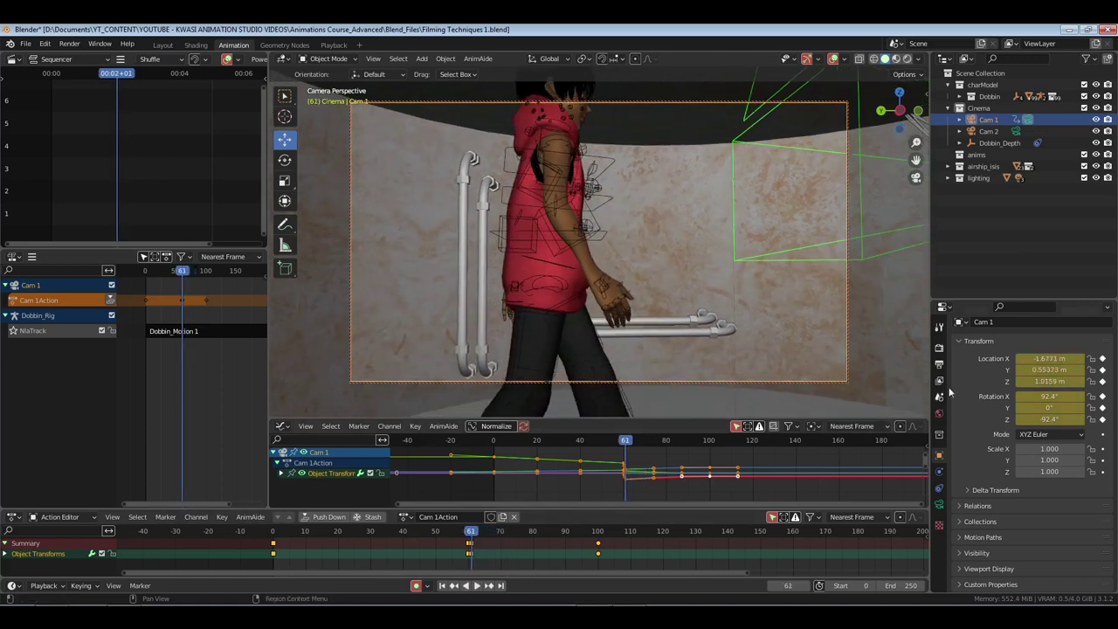
{"action": "left_click_drag", "start_coordinate": [1048, 370], "coordinate": [1029, 369]}
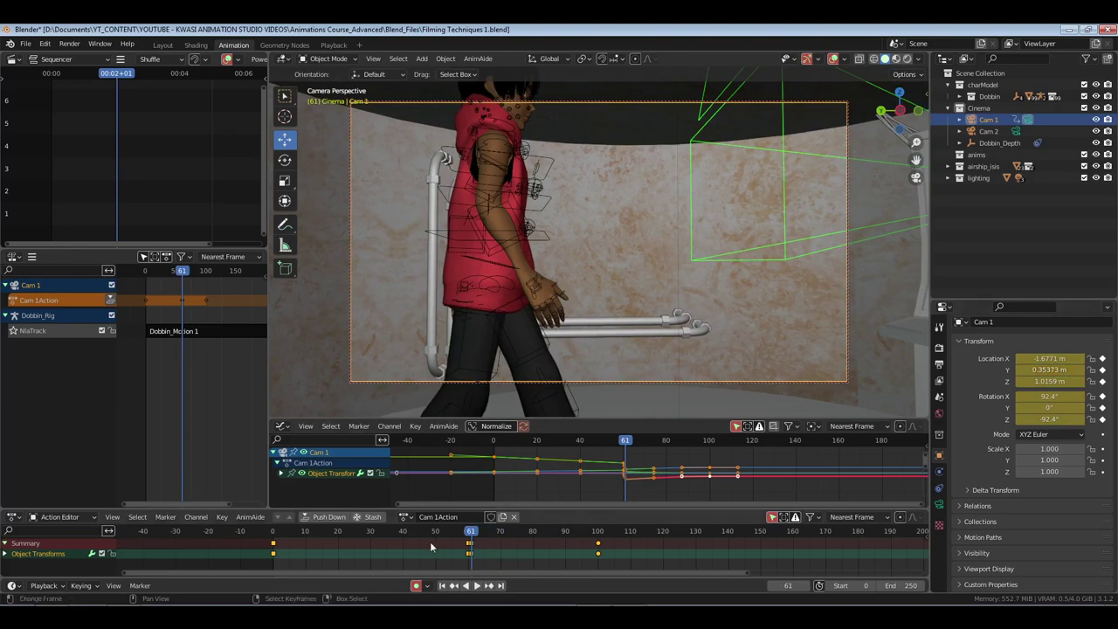
{"action": "key", "text": "space"}
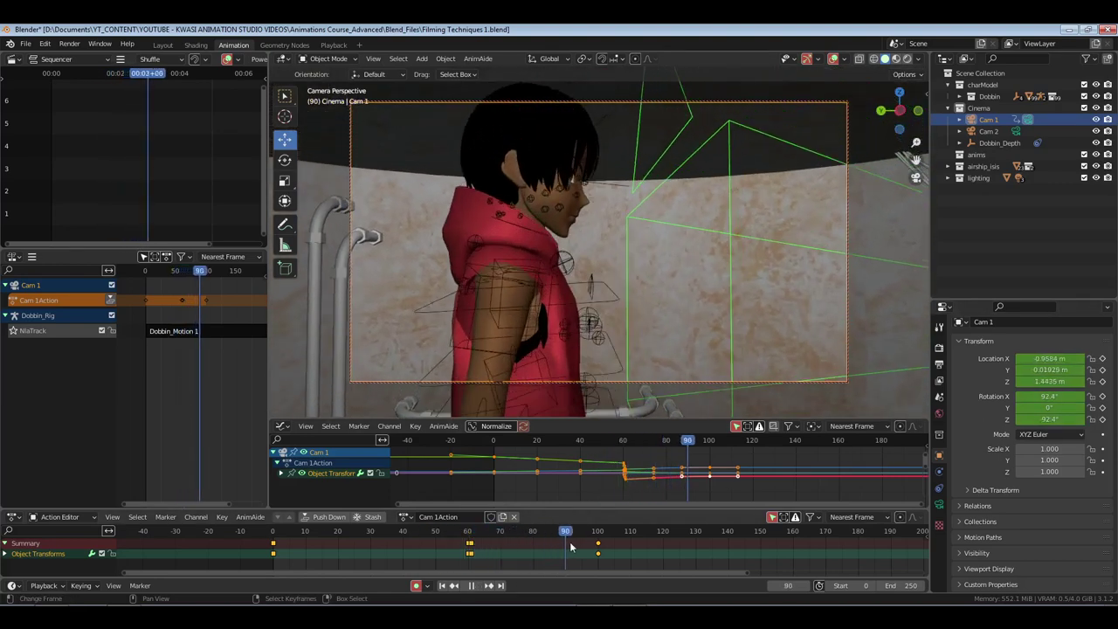
{"action": "key", "text": "space"}
- Box-select the later camera keys and give them Auto Clamped handles
{"action": "key", "text": "shift+Left"}
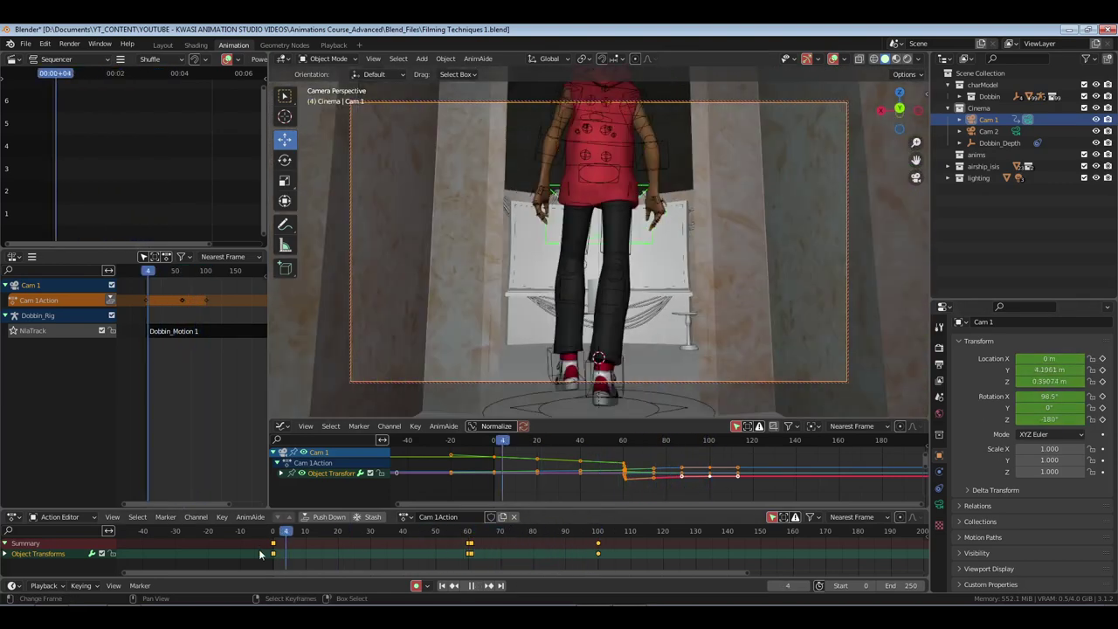
{"action": "left_click", "coordinate": [493, 531]}
{"action": "left_click_drag", "start_coordinate": [625, 540], "coordinate": [477, 561]}
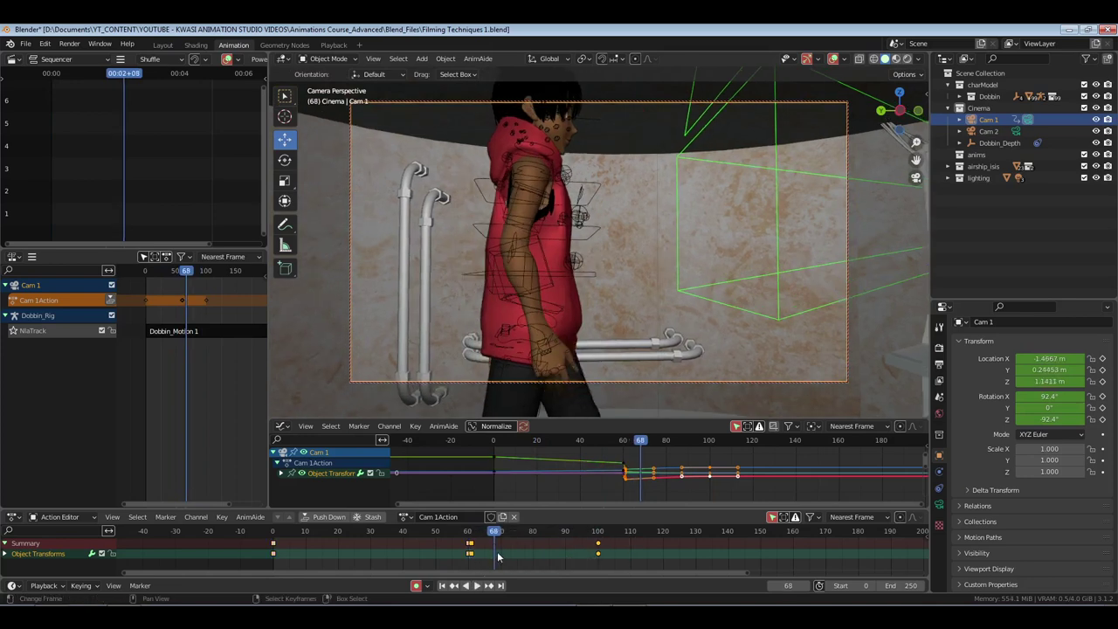
{"action": "key", "text": "v"}
{"action": "left_click", "coordinate": [454, 578]}
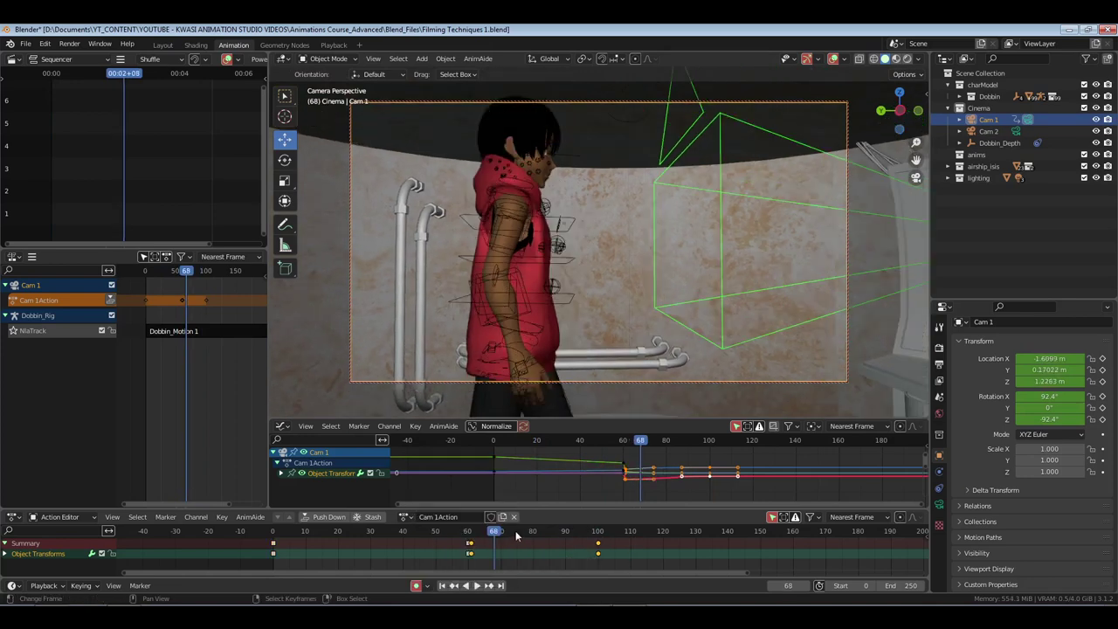
- Set the selected keys to Ease Out, save, and play the full move
{"action": "key", "text": "shift+Left"}
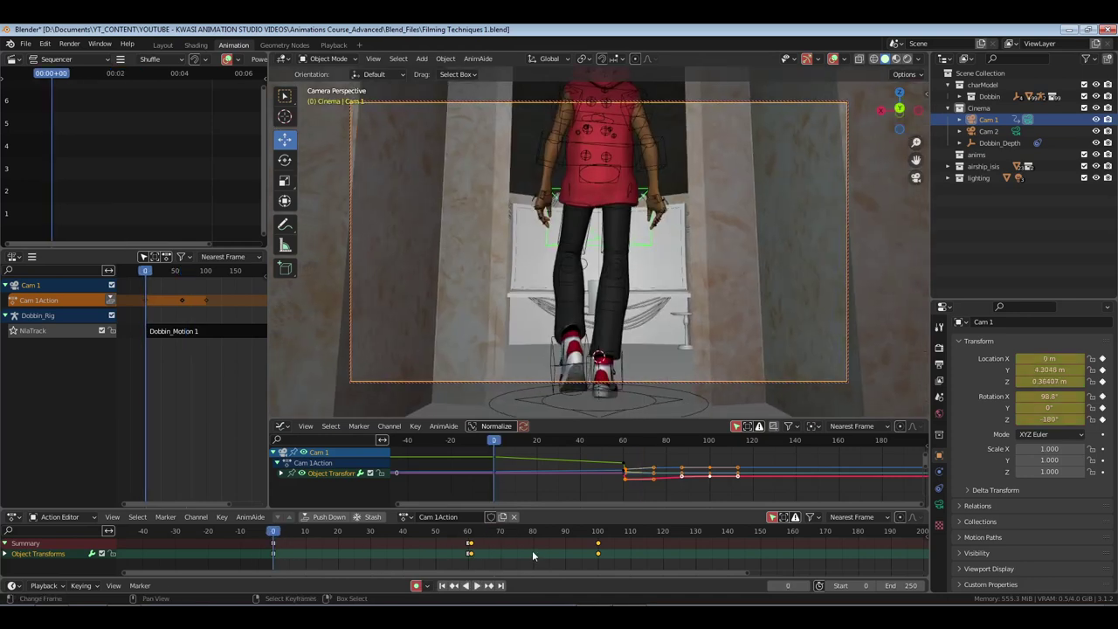
{"action": "key", "text": "ctrl+e"}
{"action": "left_click", "coordinate": [515, 578]}
{"action": "key", "text": "ctrl+s"}
{"action": "key", "text": "space"}
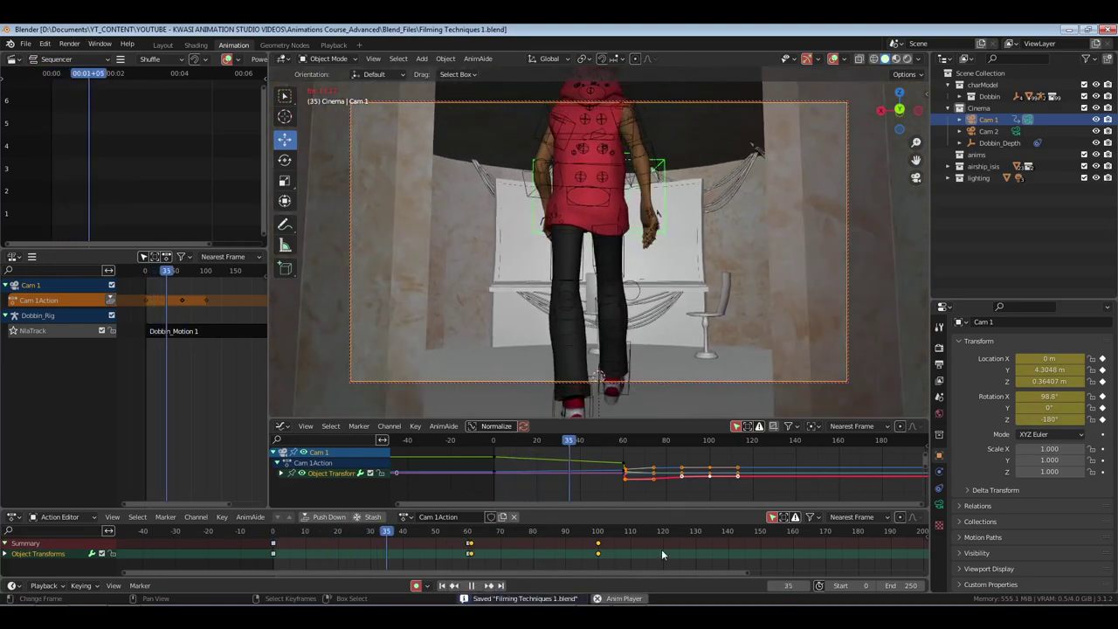
{"action": "key", "text": "space"}
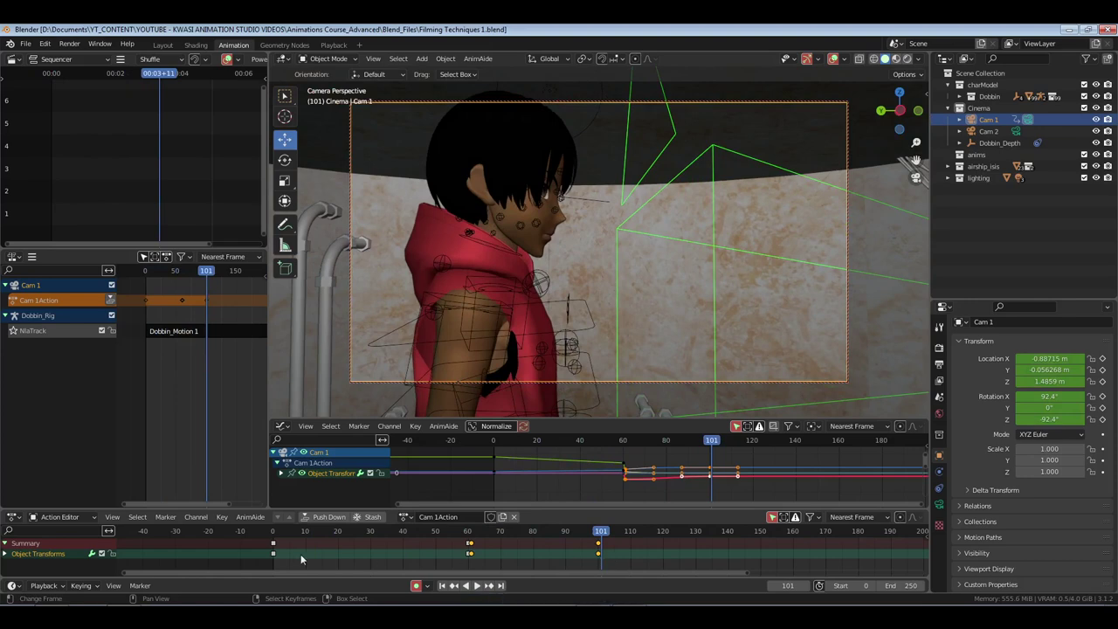
{"action": "key", "text": "shift+Left"}
- Bind Cam 1 to a marker at frame 0 and Cam 2 at frame 101
{"action": "key", "text": "ctrl+b"}
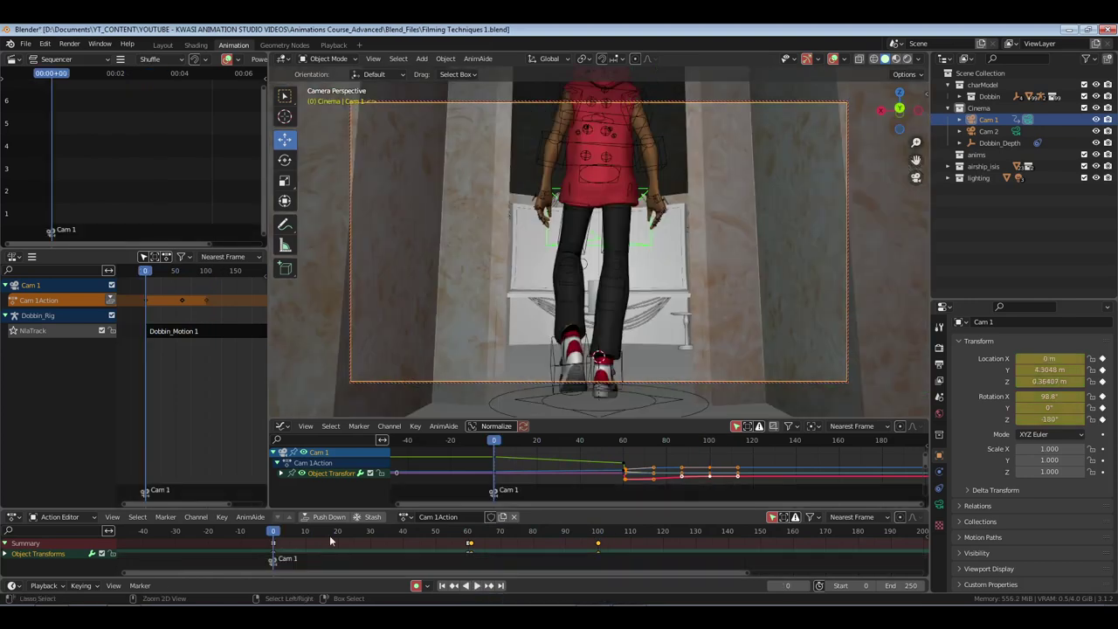
{"action": "left_click", "coordinate": [603, 546]}
{"action": "key", "text": "Left"}
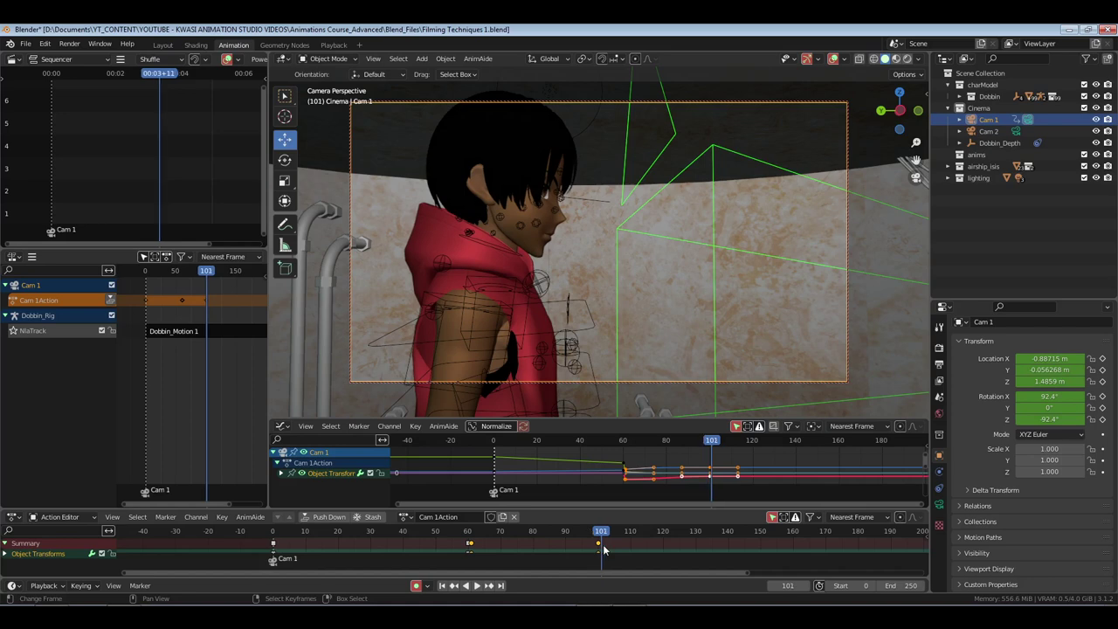
{"action": "left_click", "coordinate": [1015, 131]}
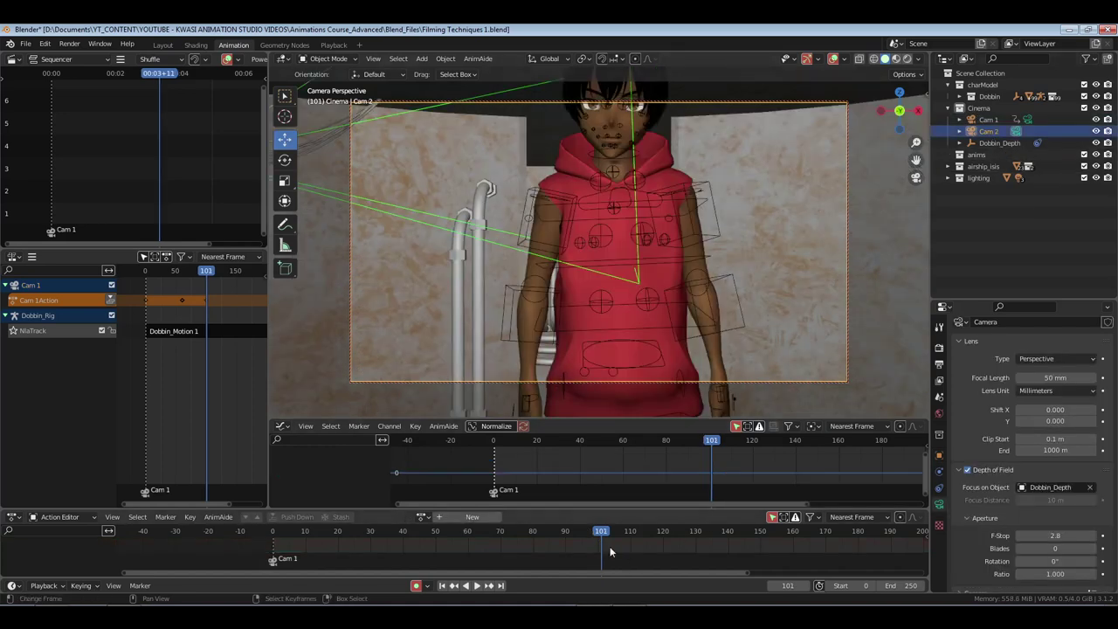
{"action": "key", "text": "ctrl+b"}
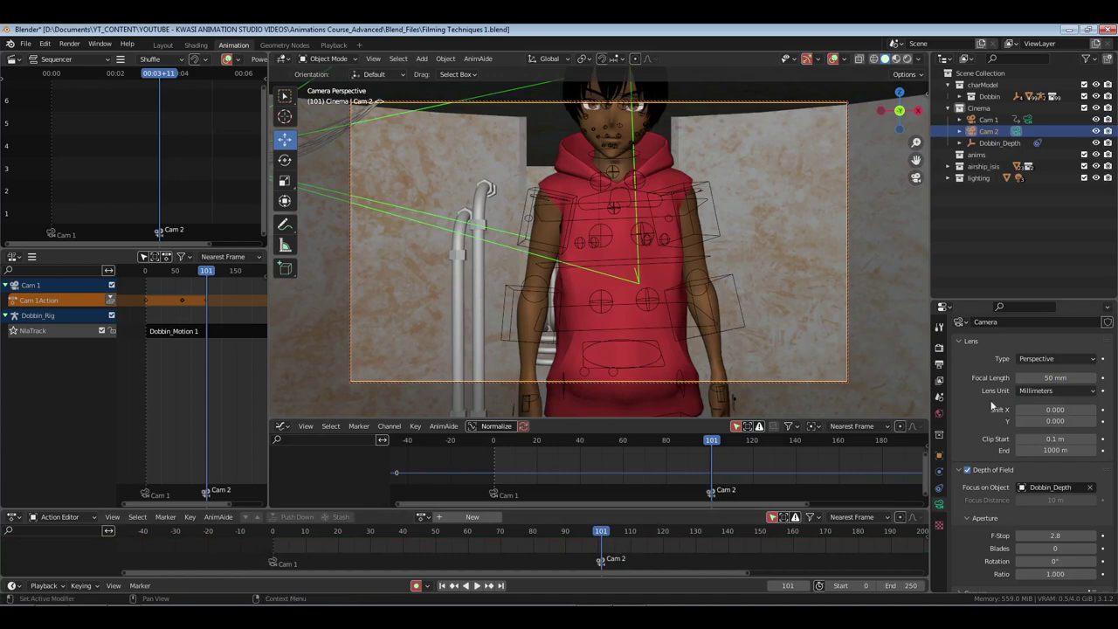
- Raise Cam 2 to Z 1.5025 m and rotate it to -1.8° on Z
{"action": "left_click", "coordinate": [939, 453]}
{"action": "left_click_drag", "start_coordinate": [1048, 382], "coordinate": [1087, 381]}
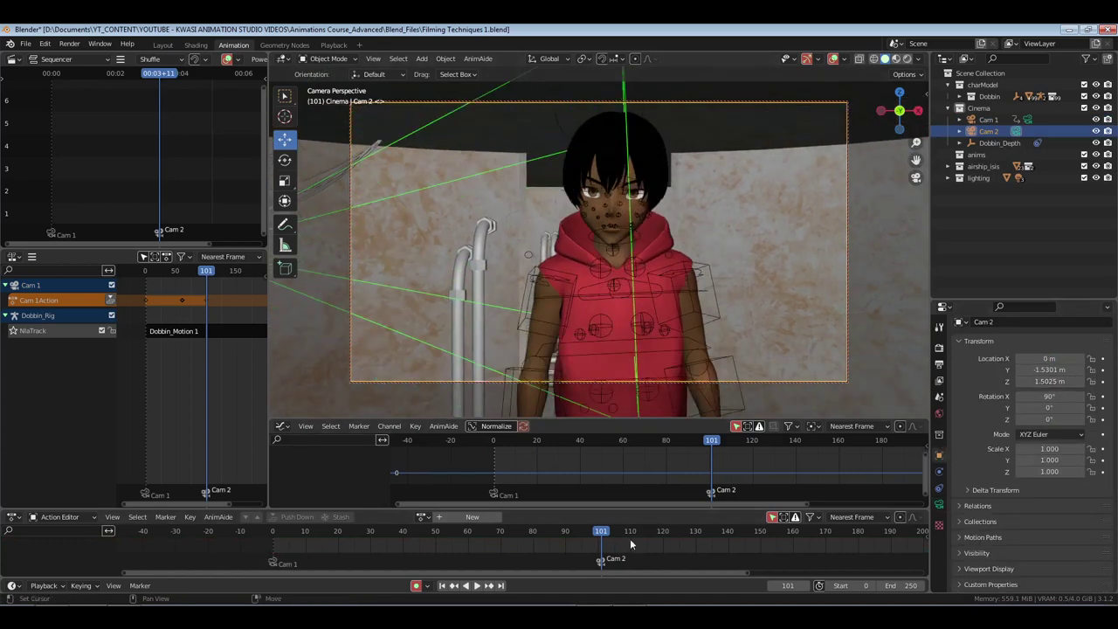
{"action": "key", "text": "space"}
{"action": "left_click_drag", "start_coordinate": [670, 536], "coordinate": [601, 536]}
{"action": "left_click_drag", "start_coordinate": [1048, 419], "coordinate": [1064, 419]}
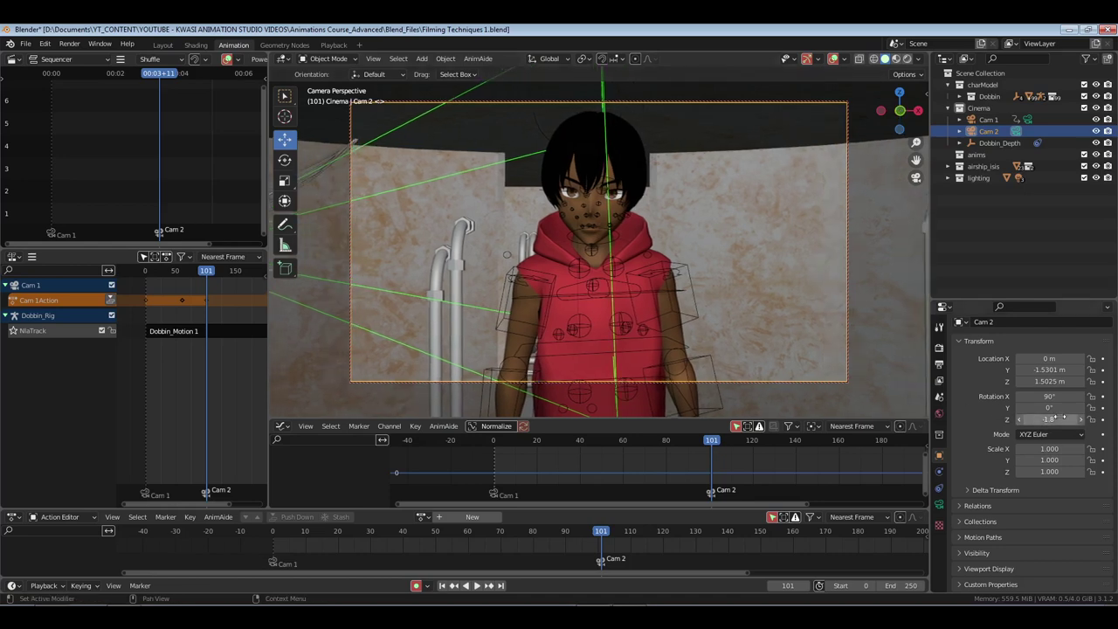
- Key Cam 2 at the cut and set the scene end frame to 190
{"action": "key", "text": "i"}
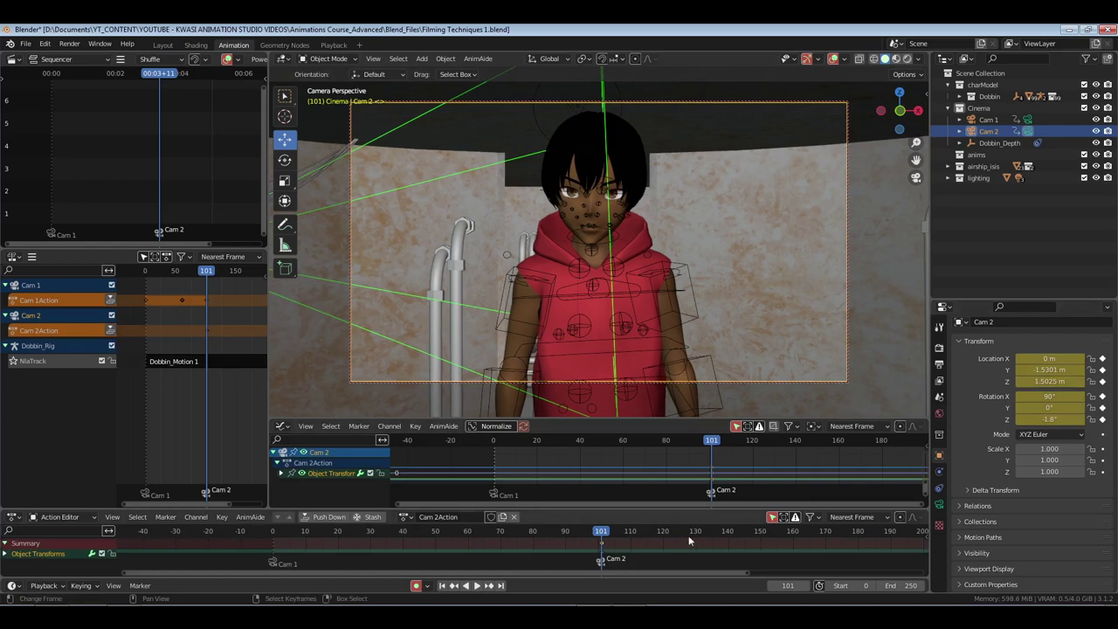
{"action": "key", "text": "space"}
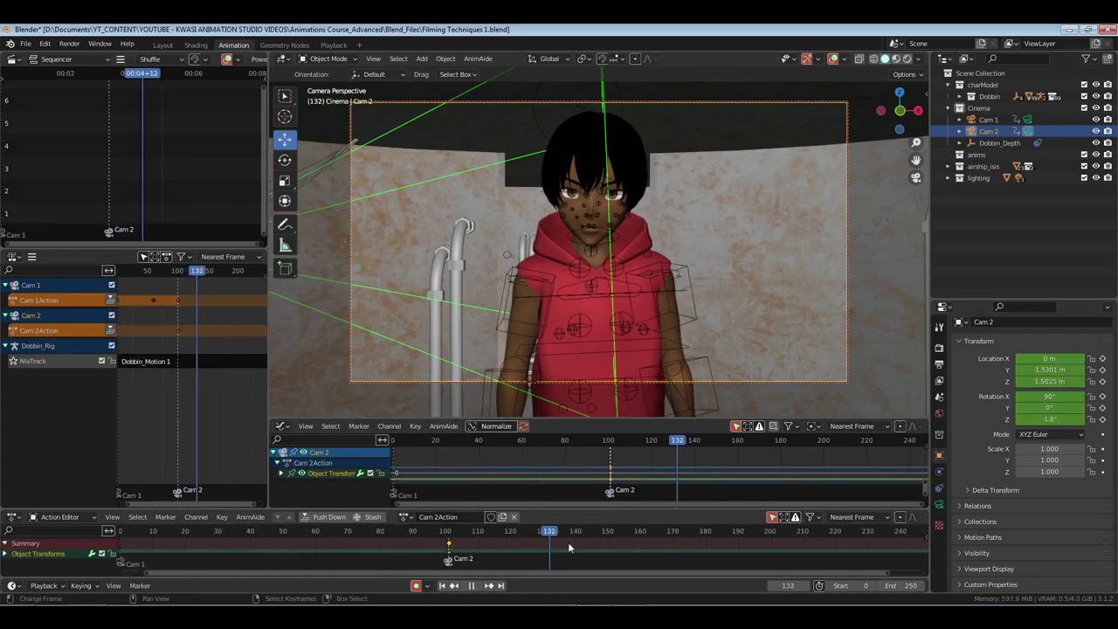
{"action": "key", "text": "space"}
{"action": "left_click", "coordinate": [914, 580]}
{"action": "type", "text": "190"}
{"action": "key", "text": "Return"}
- Key Cam 2 at frame 190, pushed in to Y -1.1901 m, Z 1.5625 m
{"action": "key", "text": "i"}
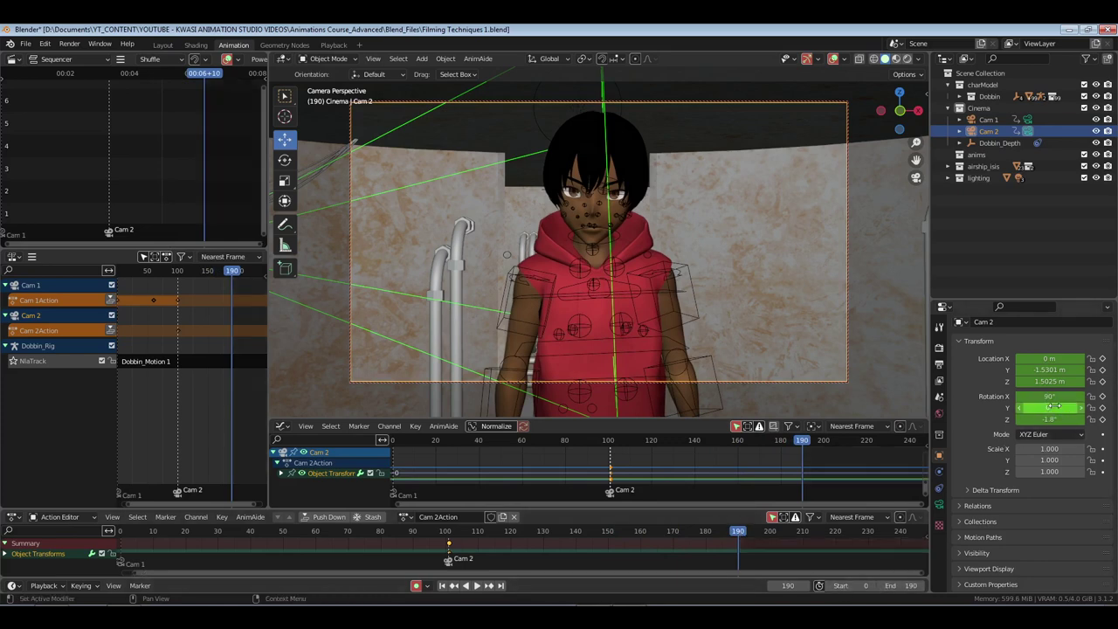
{"action": "key", "text": "i"}
{"action": "mouse_move", "coordinate": [1052, 370]}
{"action": "left_mouse_down"}
{"action": "mouse_move", "coordinate": [1081, 370]}
{"action": "mouse_move", "coordinate": [1054, 382]}
{"action": "left_mouse_up"}
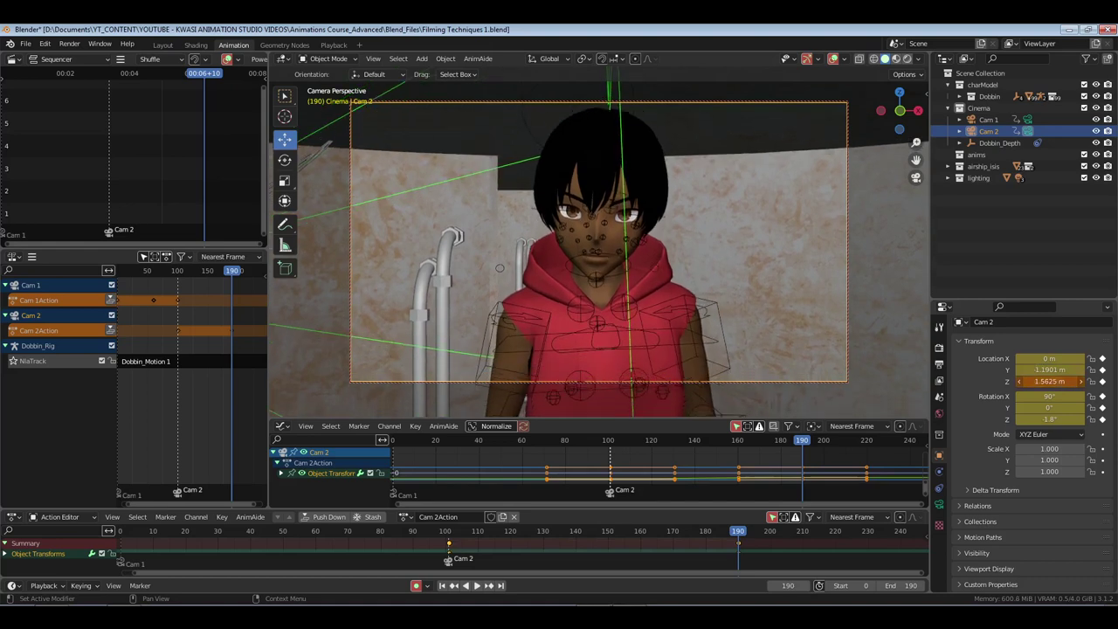
- Give the frame 100 key Vector handles, save the file, and select Cam 1
{"action": "key", "text": "v"}
{"action": "left_click", "coordinate": [603, 532]}
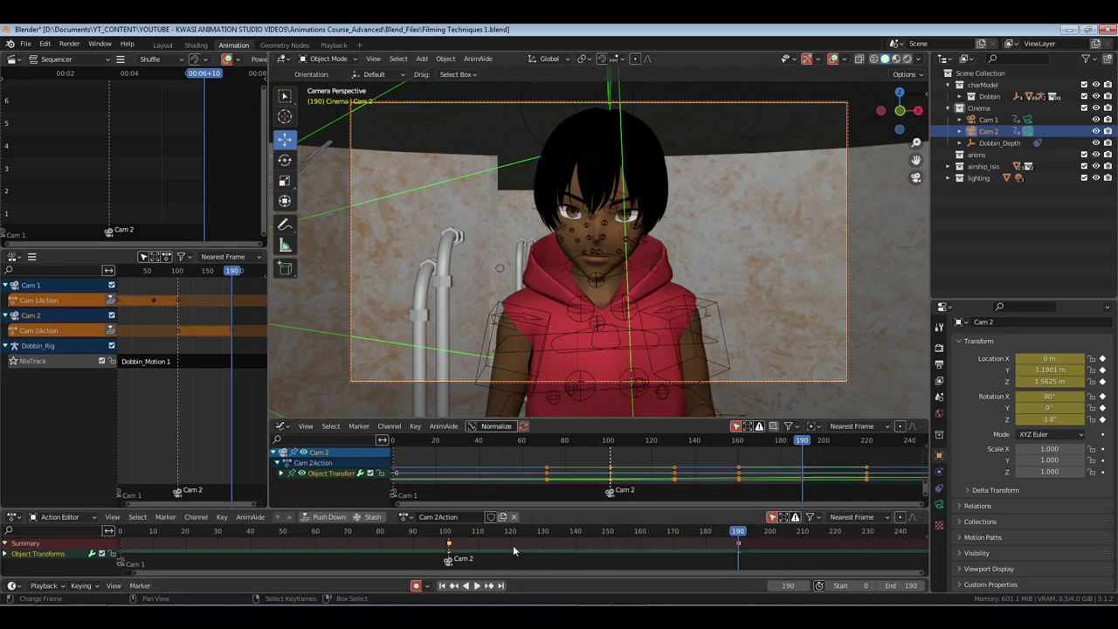
{"action": "key", "text": "t"}
{"action": "left_click", "coordinate": [442, 586]}
{"action": "key", "text": "ctrl+s"}
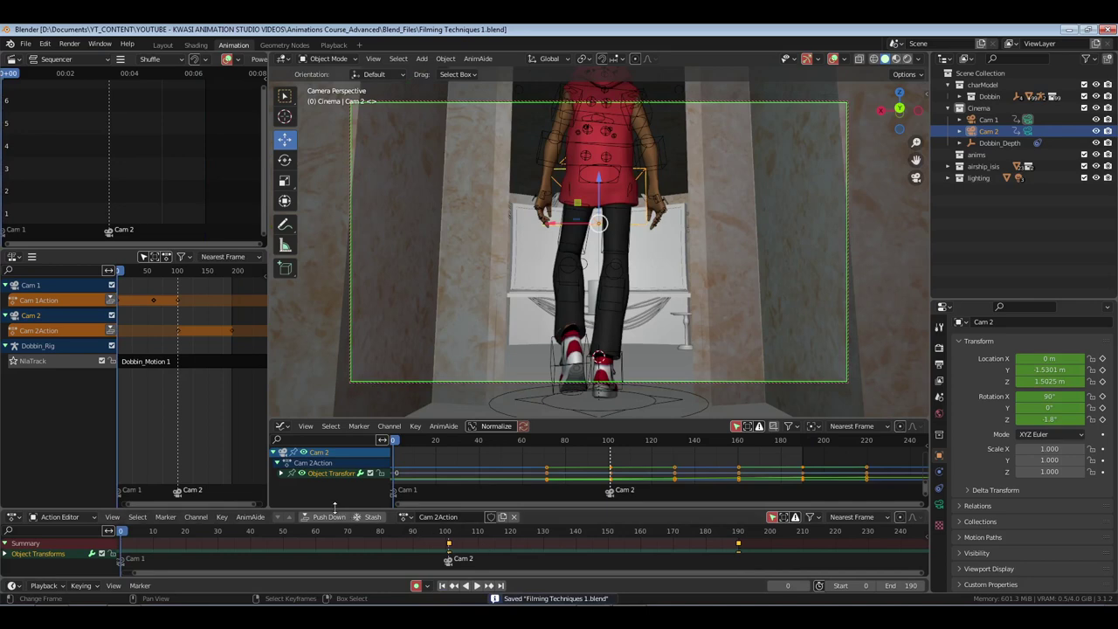
{"action": "left_click", "coordinate": [783, 218]}
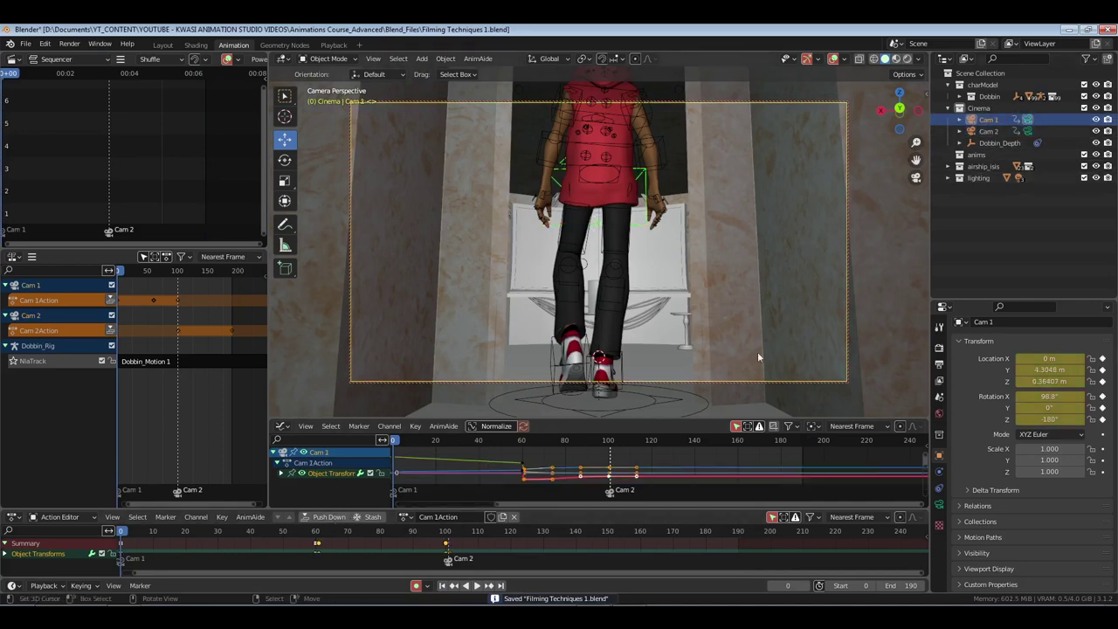
{"action": "left_click_drag", "start_coordinate": [721, 510], "coordinate": [724, 515]}
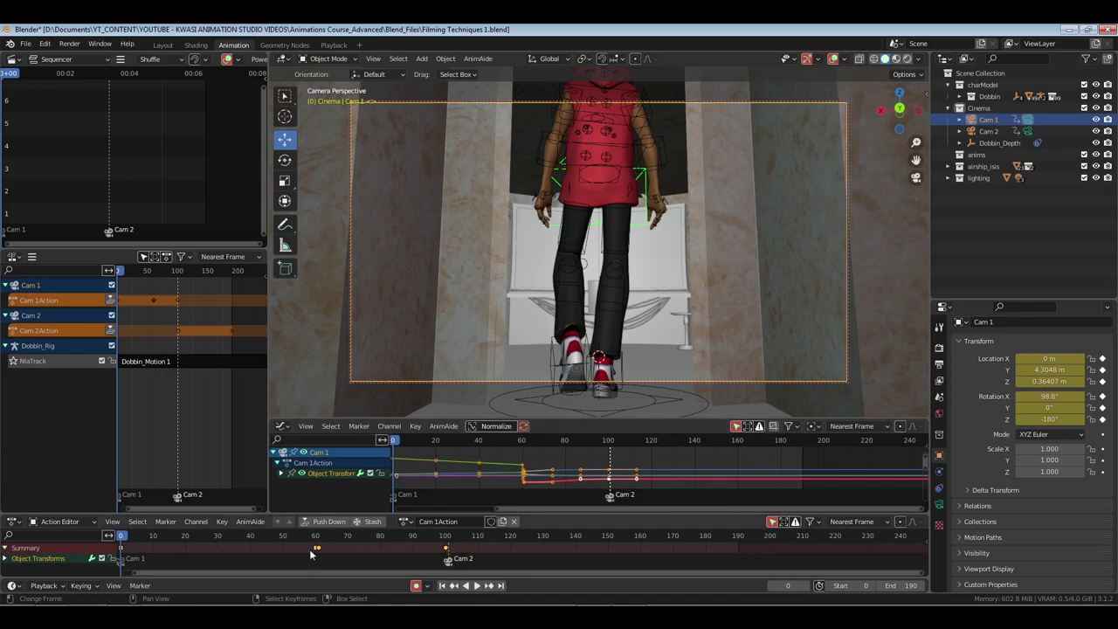
- Add a Noise modifier to Cam 1's curve with Scale 15 and Strength 0.008
{"action": "key", "text": "n"}
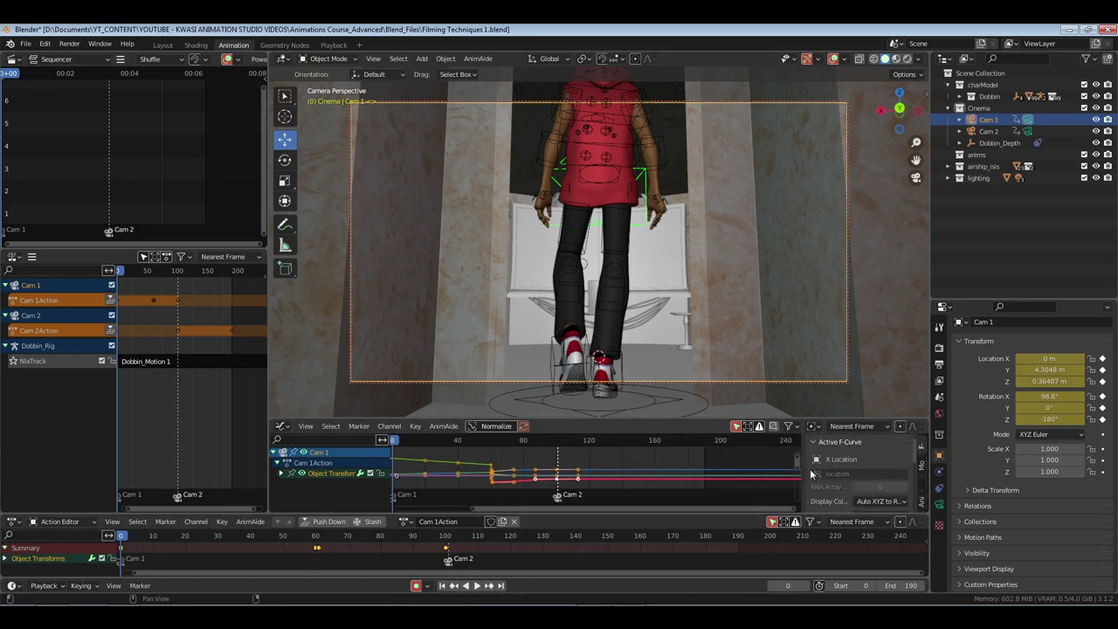
{"action": "left_click", "coordinate": [924, 464]}
{"action": "left_click", "coordinate": [863, 445]}
{"action": "left_click", "coordinate": [849, 504]}
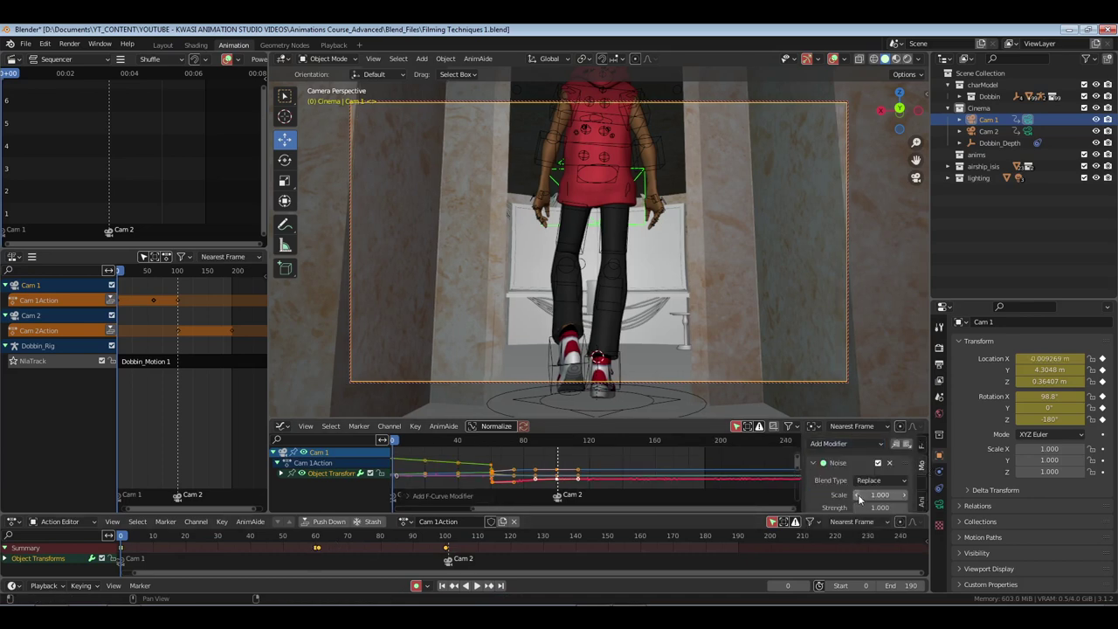
{"action": "double_click", "coordinate": [874, 495]}
{"action": "type", "text": "15"}
{"action": "key", "text": "Return"}
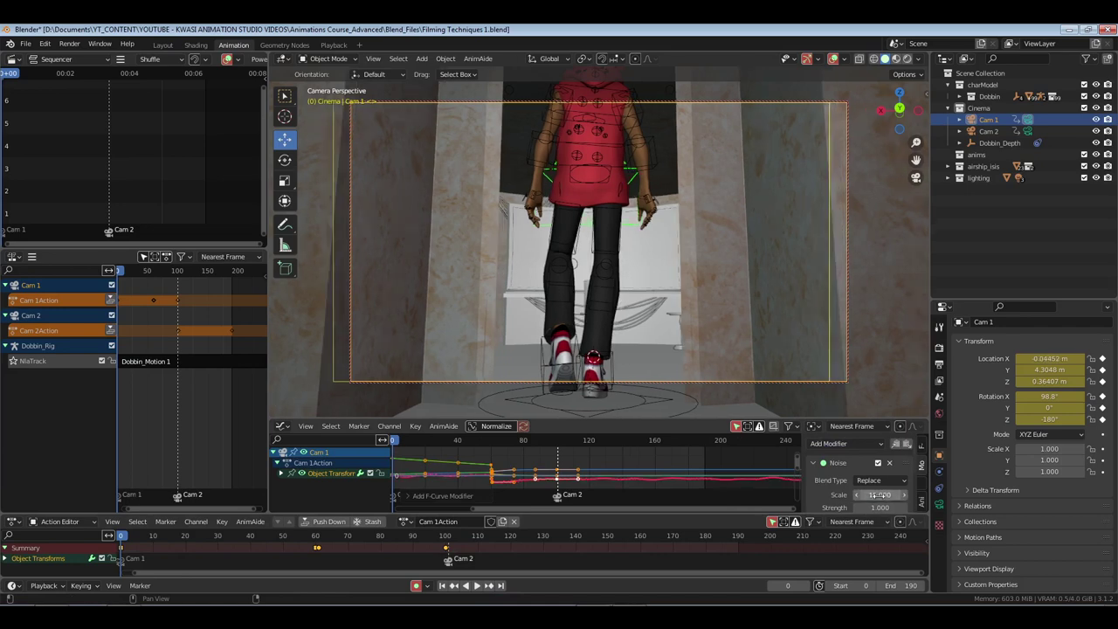
{"action": "double_click", "coordinate": [880, 504]}
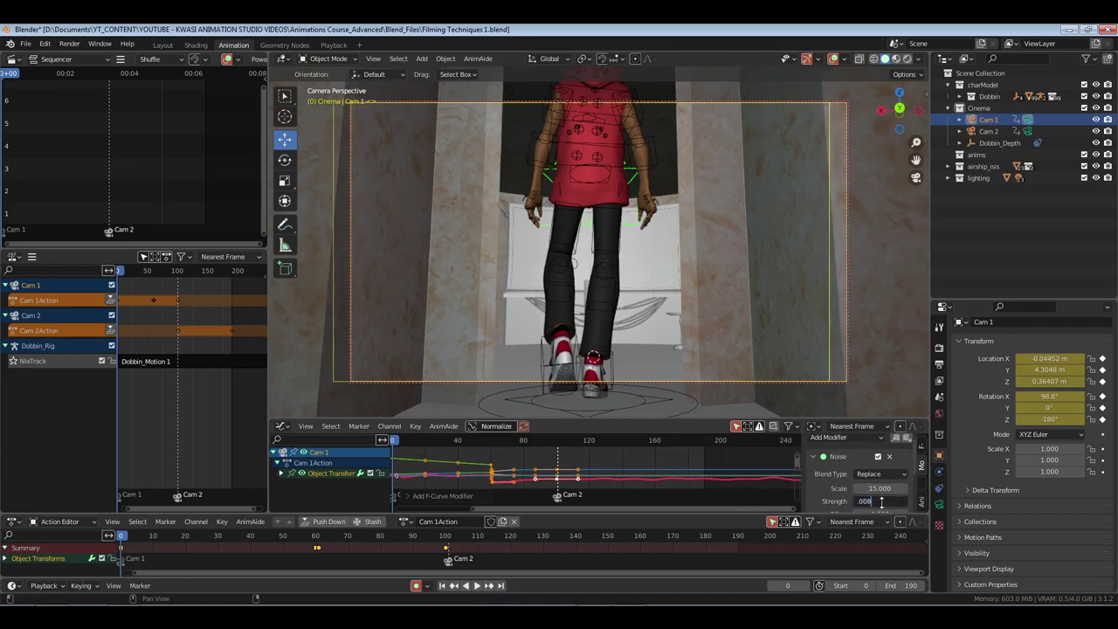
{"action": "type", "text": ".008"}
{"action": "key", "text": "Return"}
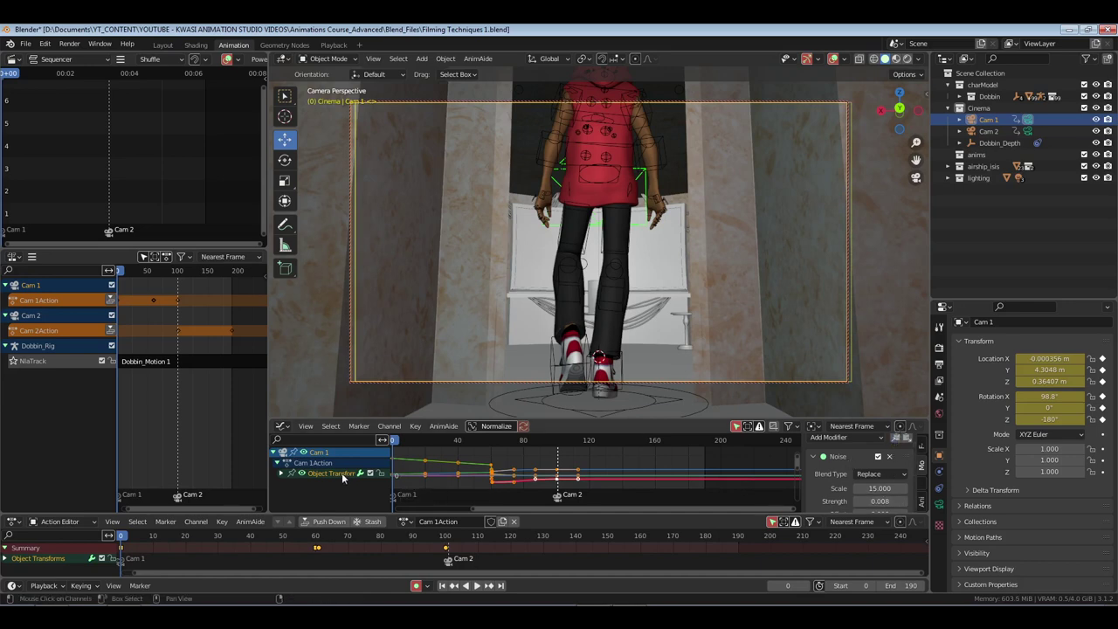
- Move the Noise modifier off X Location onto Cam 1's rotation channels, and save
{"action": "left_click", "coordinate": [889, 456]}
{"action": "left_click", "coordinate": [281, 473]}
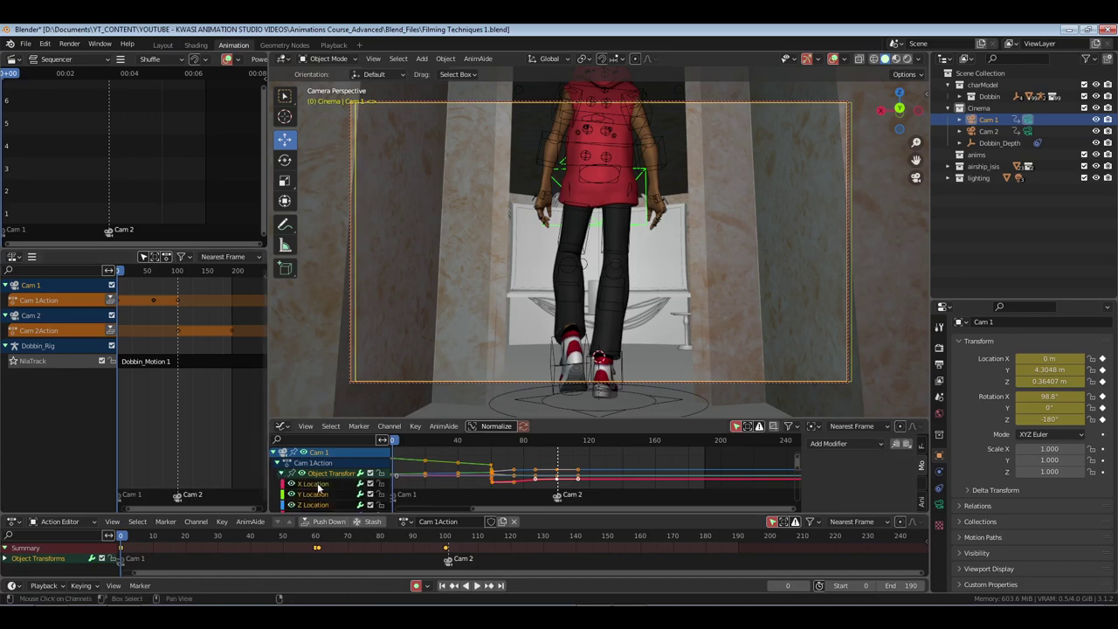
{"action": "scroll", "coordinate": [320, 497], "scroll_direction": "down", "scroll_amount": 3}
{"action": "key", "text": "Home"}
{"action": "left_click", "coordinate": [908, 445]}
{"action": "left_click", "coordinate": [318, 477]}
{"action": "left_click", "coordinate": [907, 445]}
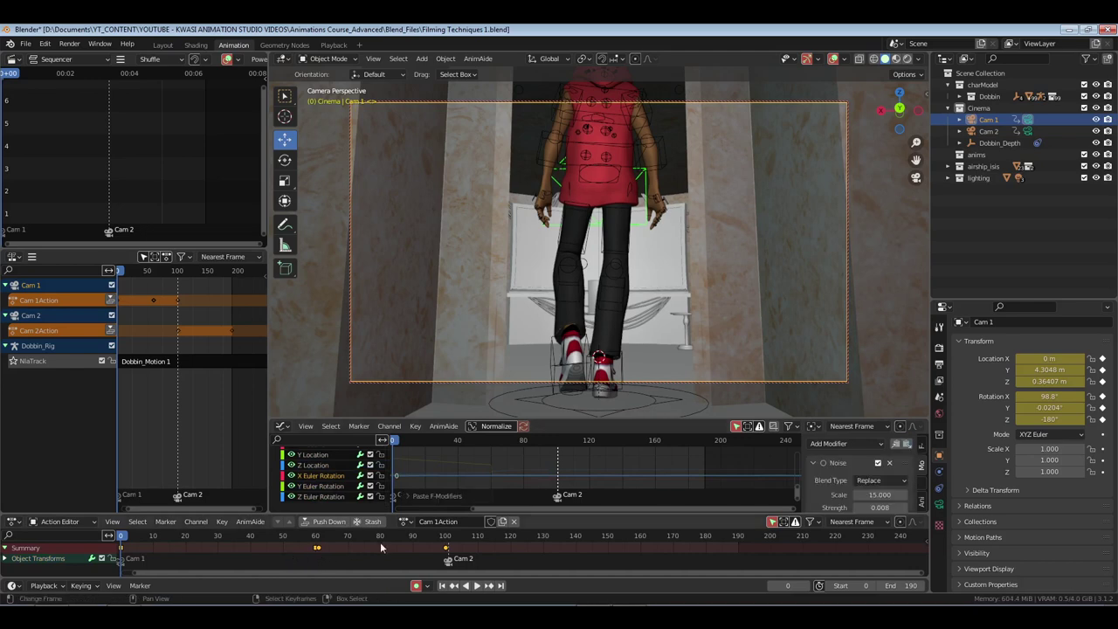
{"action": "key", "text": "ctrl+s"}
- In Playback, collapse the charModel, airship_isis and lighting groups, set Texture shading, and save
{"action": "left_click", "coordinate": [333, 44]}
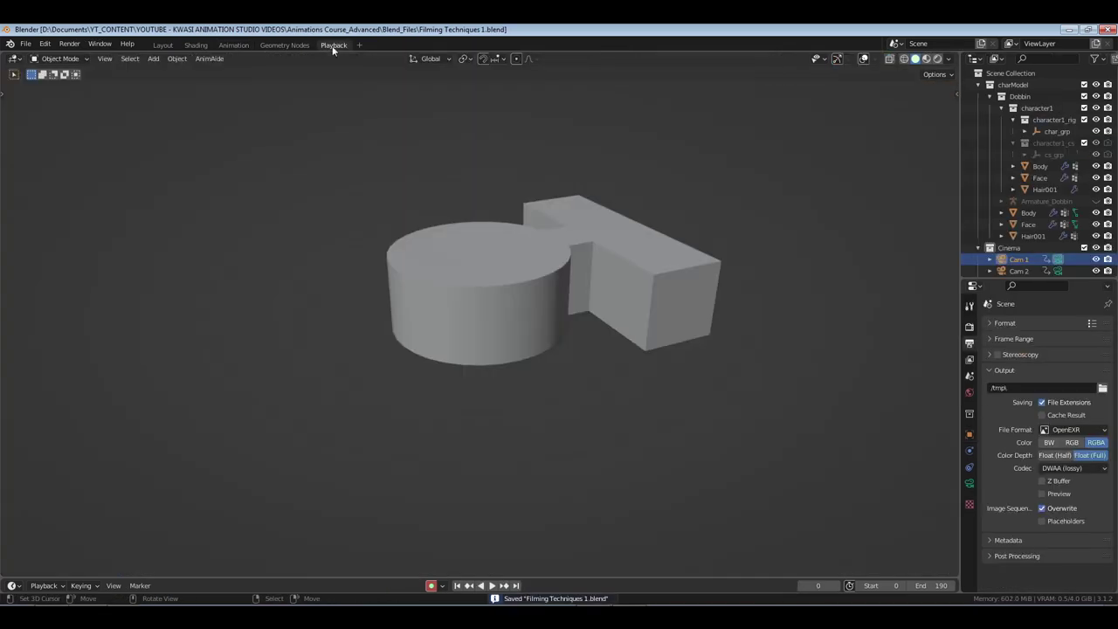
{"action": "scroll", "coordinate": [724, 366], "scroll_direction": "up", "scroll_amount": 2}
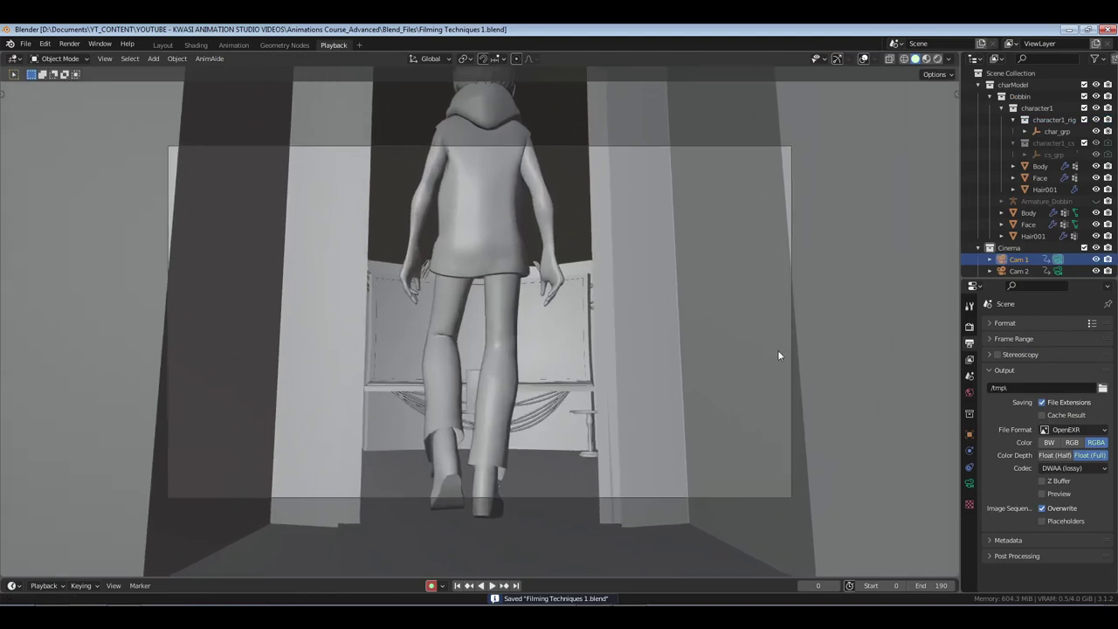
{"action": "left_click", "coordinate": [978, 85]}
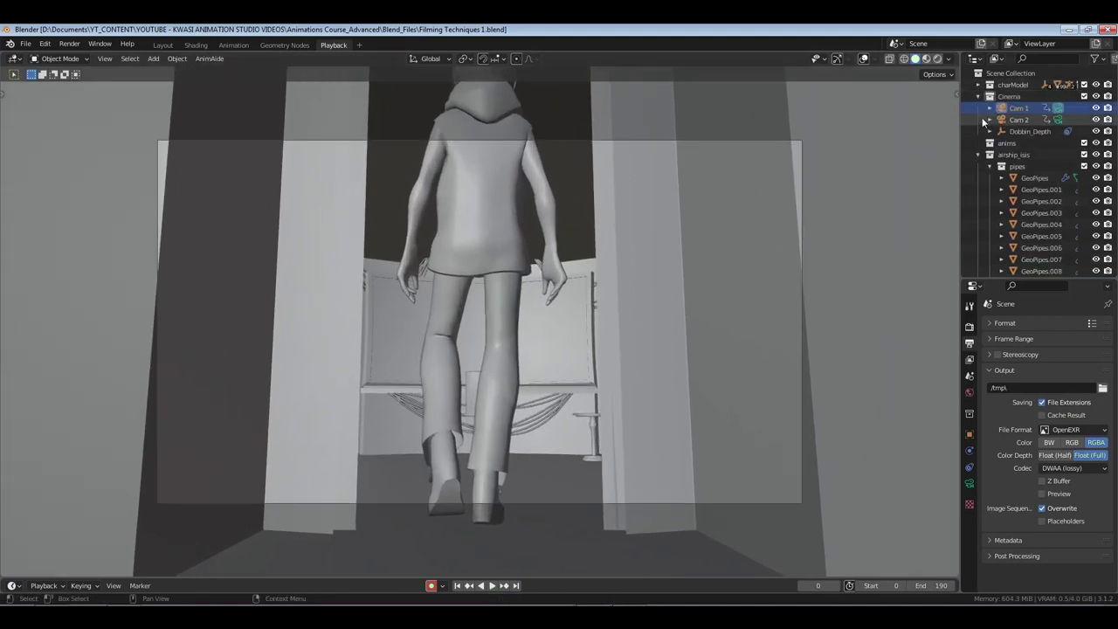
{"action": "left_click", "coordinate": [979, 155]}
{"action": "left_click", "coordinate": [978, 166]}
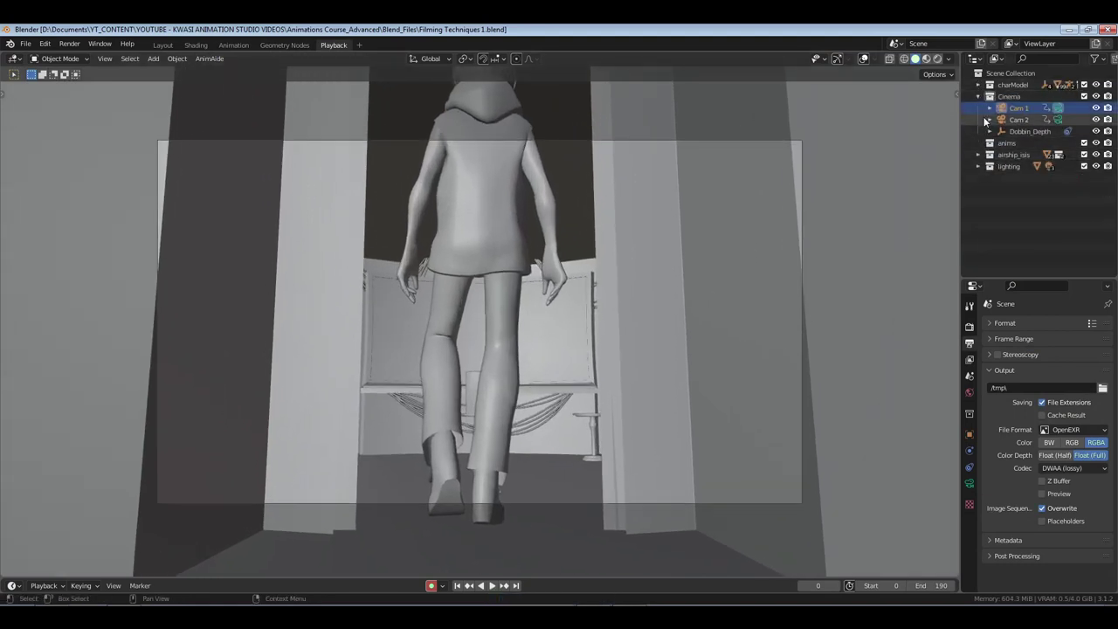
{"action": "left_click", "coordinate": [949, 59]}
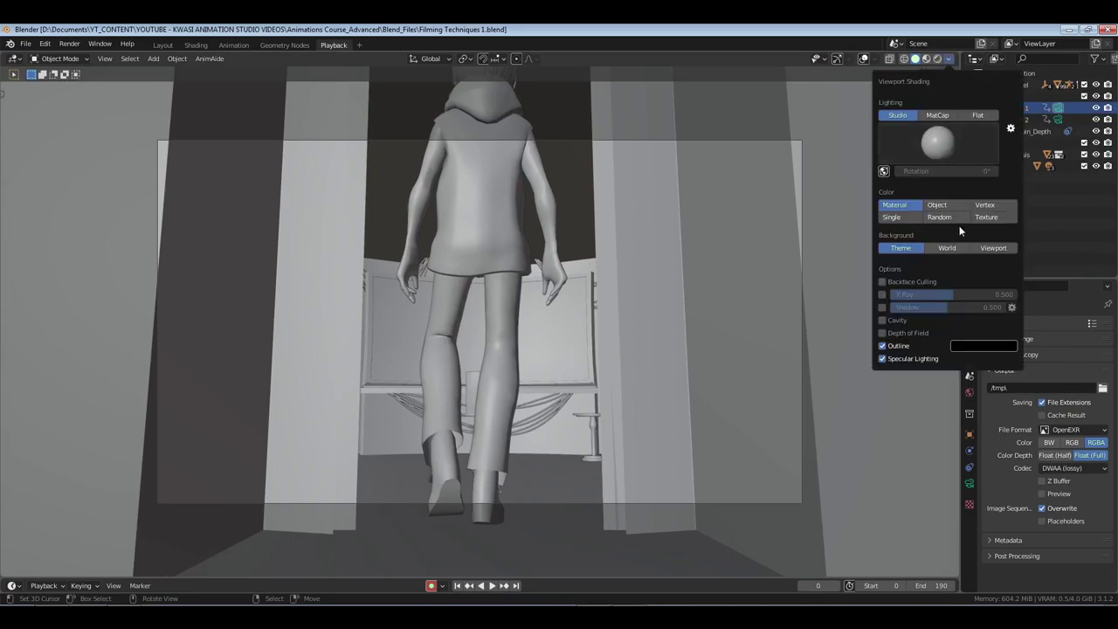
{"action": "left_click", "coordinate": [984, 218]}
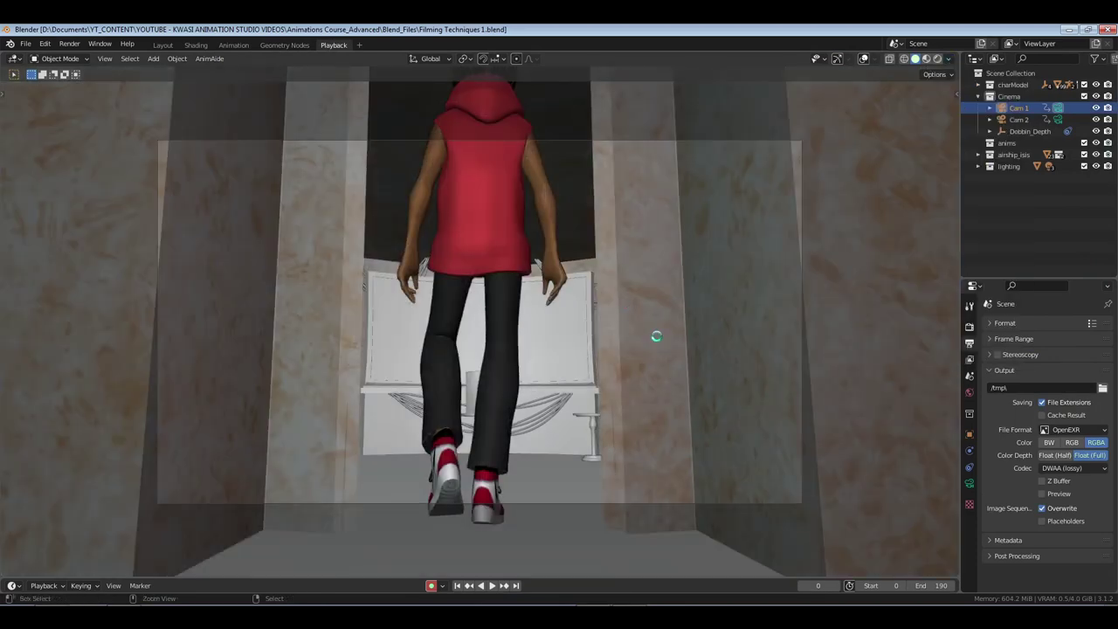
{"action": "key", "text": "ctrl+s"}
- Preview the animation twice, stopping at frame 82, then go back to the Animation workspace
{"action": "key", "text": "space"}
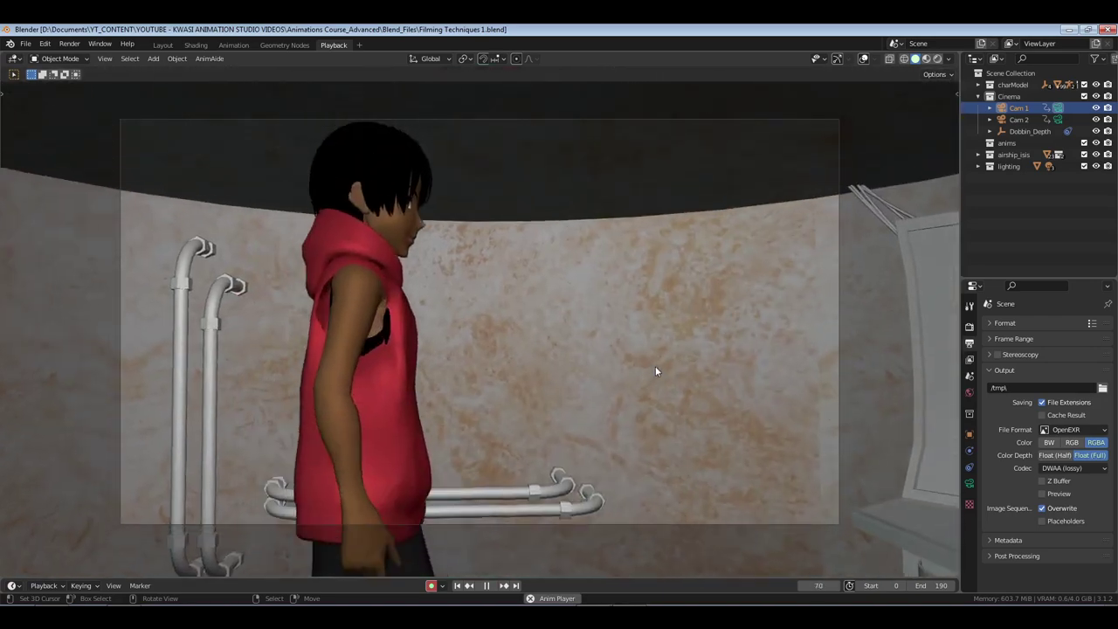
{"action": "key", "text": "space"}
{"action": "left_click", "coordinate": [457, 585]}
{"action": "key", "text": "space"}
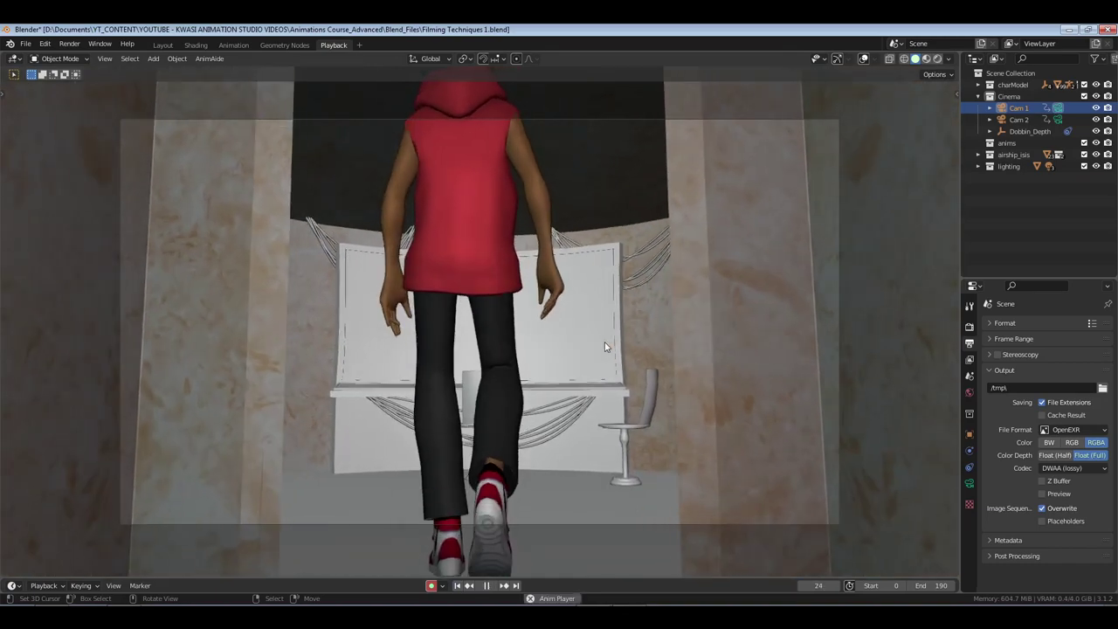
{"action": "key", "text": "space"}
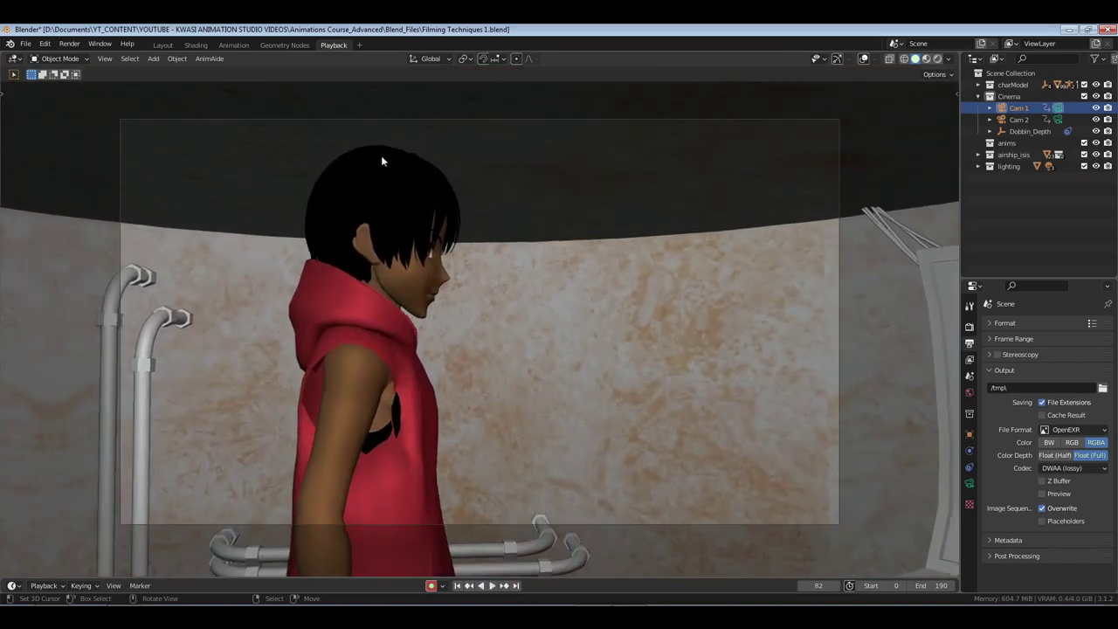
{"action": "left_click", "coordinate": [234, 44]}
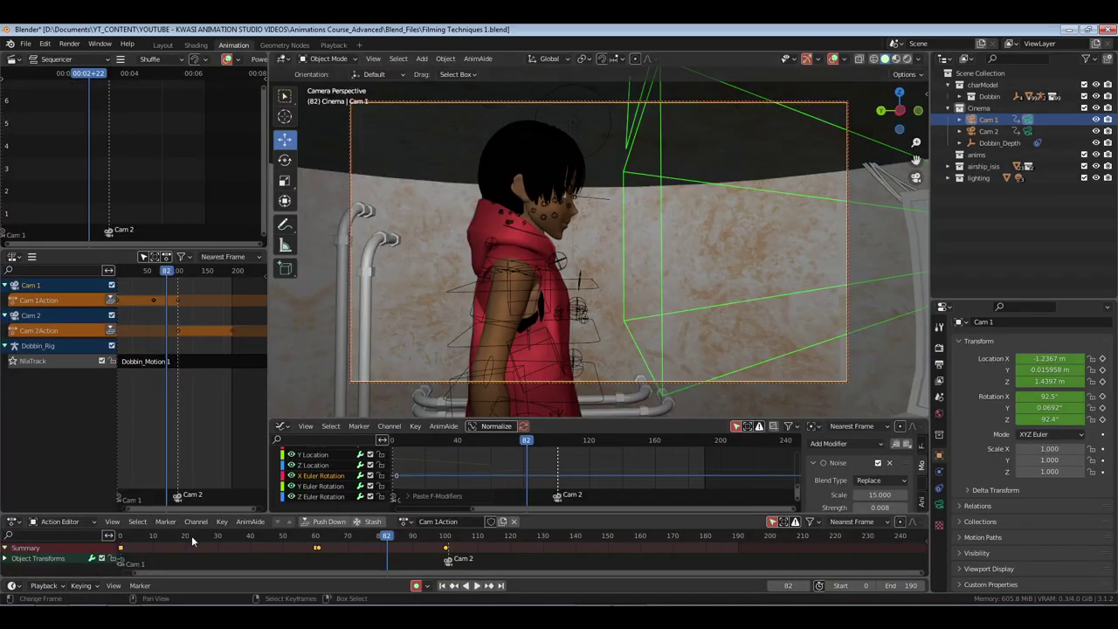
- Move Cam 1's keys from around frame 60 to frame 40
{"action": "scroll", "coordinate": [189, 535], "scroll_direction": "left", "scroll_amount": 3, "text": "ctrl"}
{"action": "key", "text": "shift+Left"}
{"action": "key", "text": "space"}
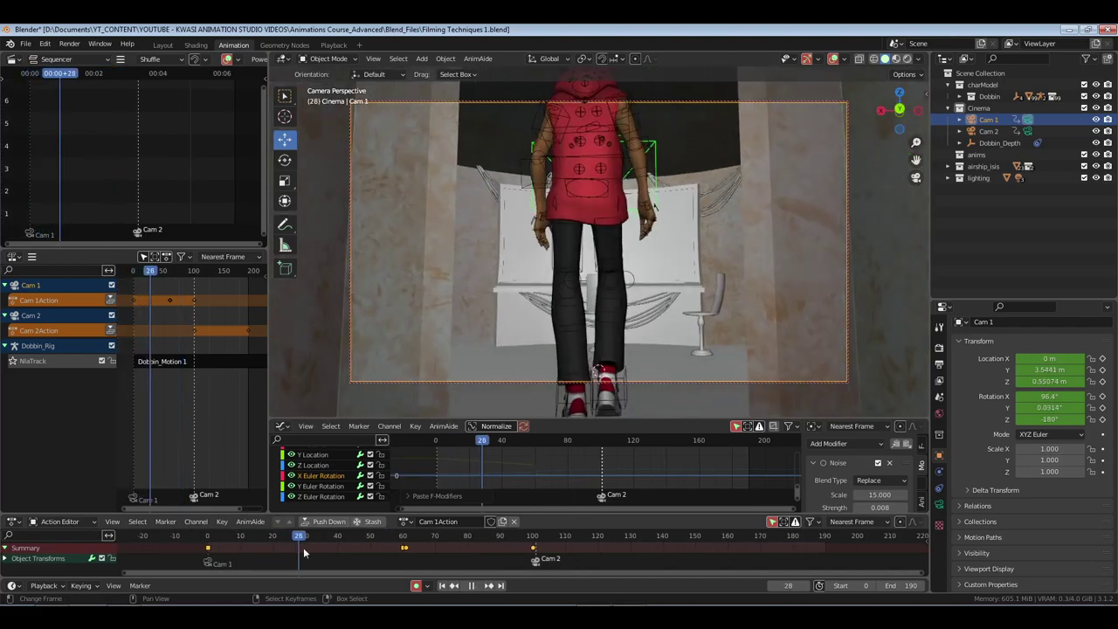
{"action": "key", "text": "space"}
{"action": "left_click_drag", "start_coordinate": [395, 539], "coordinate": [441, 550]}
{"action": "key", "text": "g"}
{"action": "left_click", "coordinate": [363, 546]}
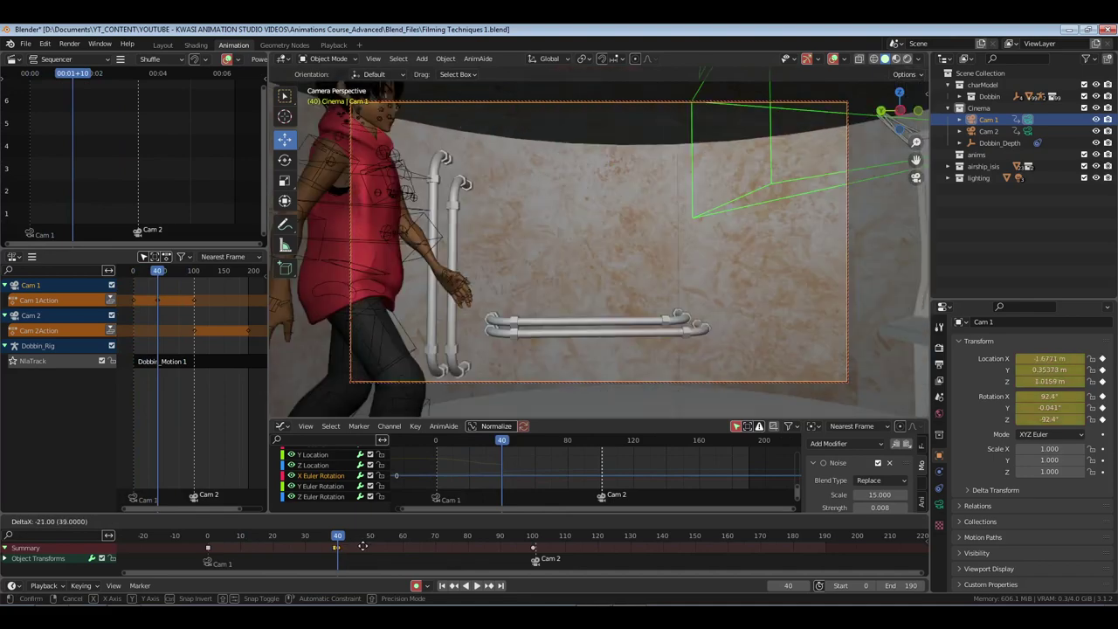
{"action": "key", "text": "shift+Left"}
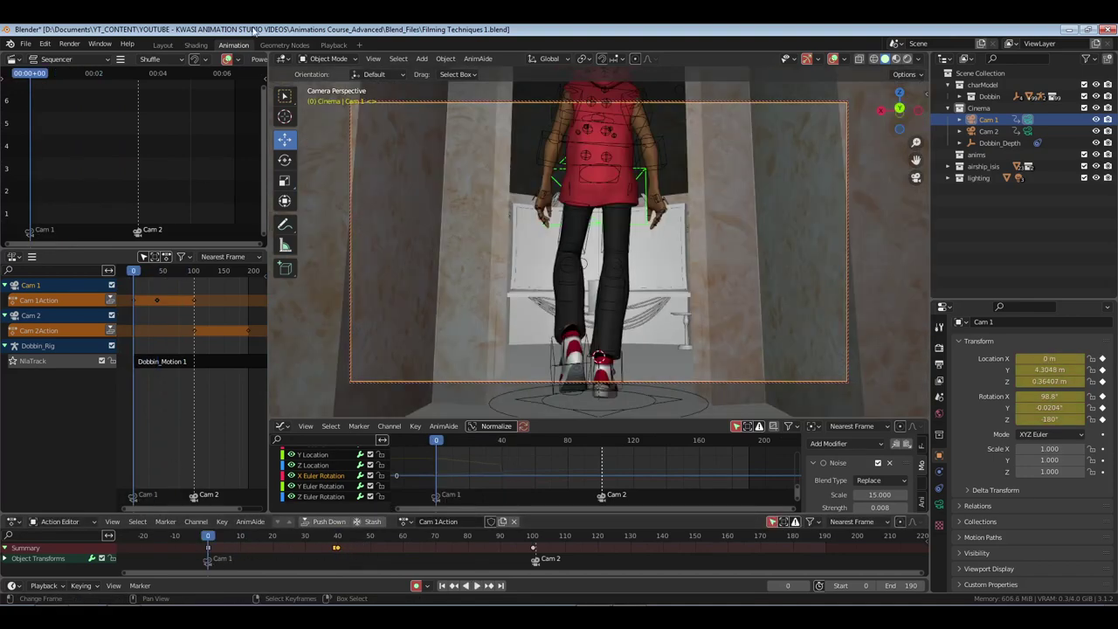
- Save and preview the retimed shot in the Playback workspace
{"action": "left_click", "coordinate": [343, 45]}
{"action": "key", "text": "ctrl+s"}
{"action": "key", "text": "space"}
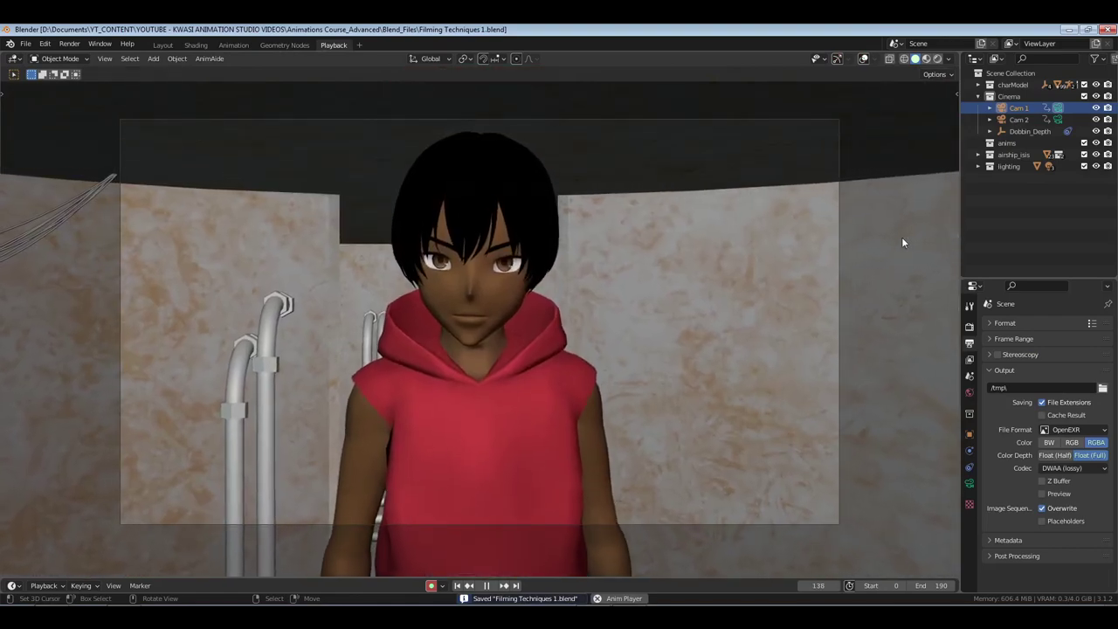
{"action": "key", "text": "space"}
{"action": "left_click", "coordinate": [234, 45]}
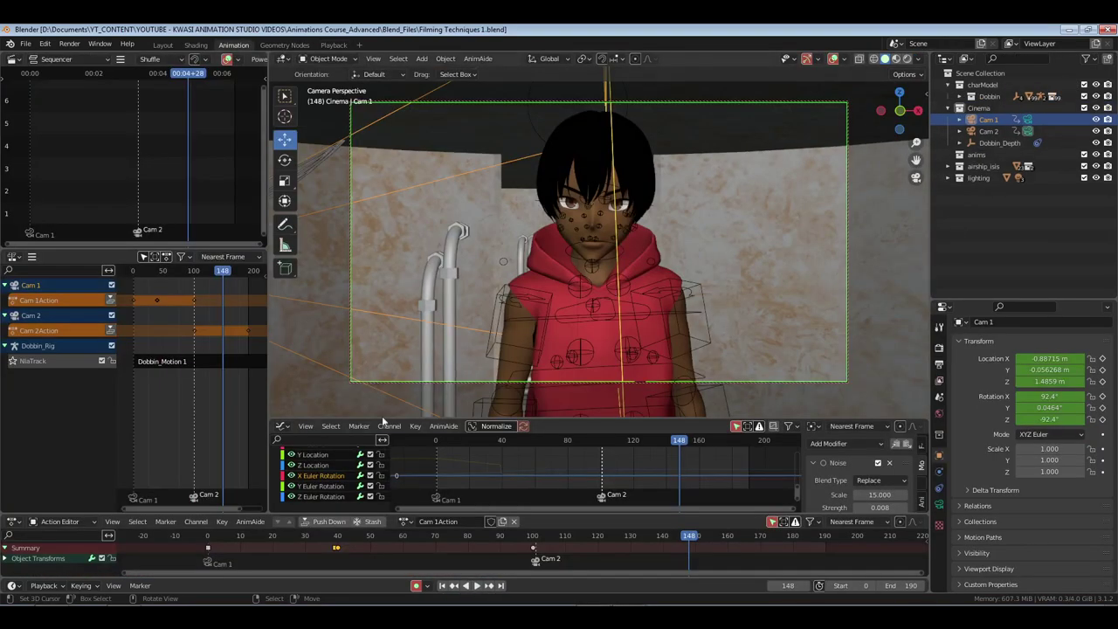
- Move the Cam 2 camera switch earlier to frame 85
{"action": "left_click_drag", "start_coordinate": [325, 550], "coordinate": [484, 547]}
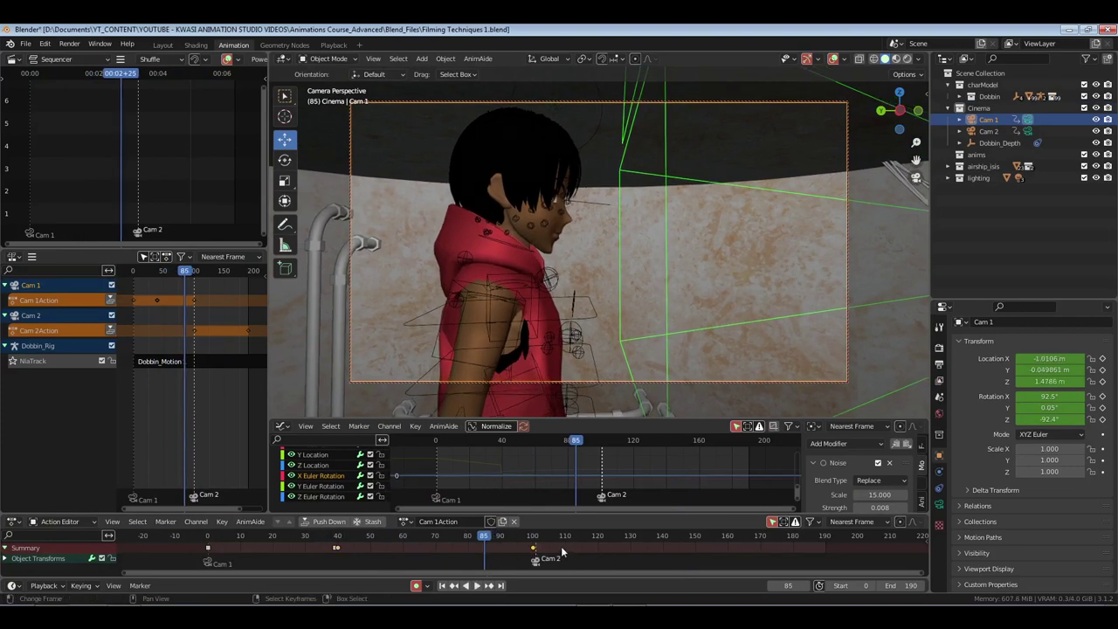
{"action": "key", "text": "g"}
{"action": "left_click", "coordinate": [511, 550]}
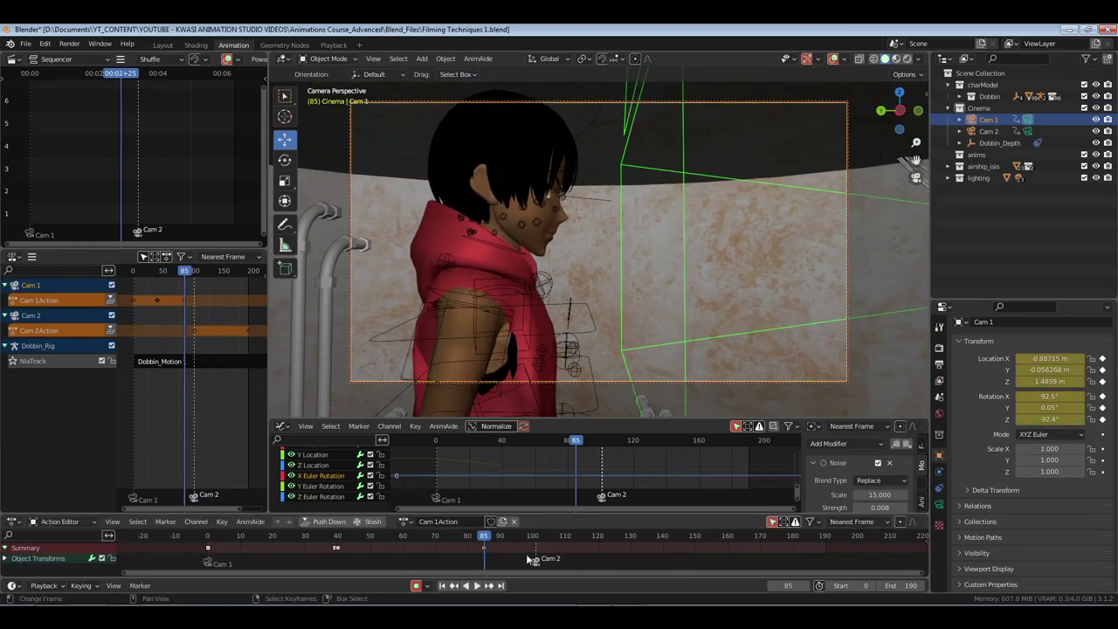
{"action": "left_click_drag", "start_coordinate": [535, 562], "coordinate": [482, 562]}
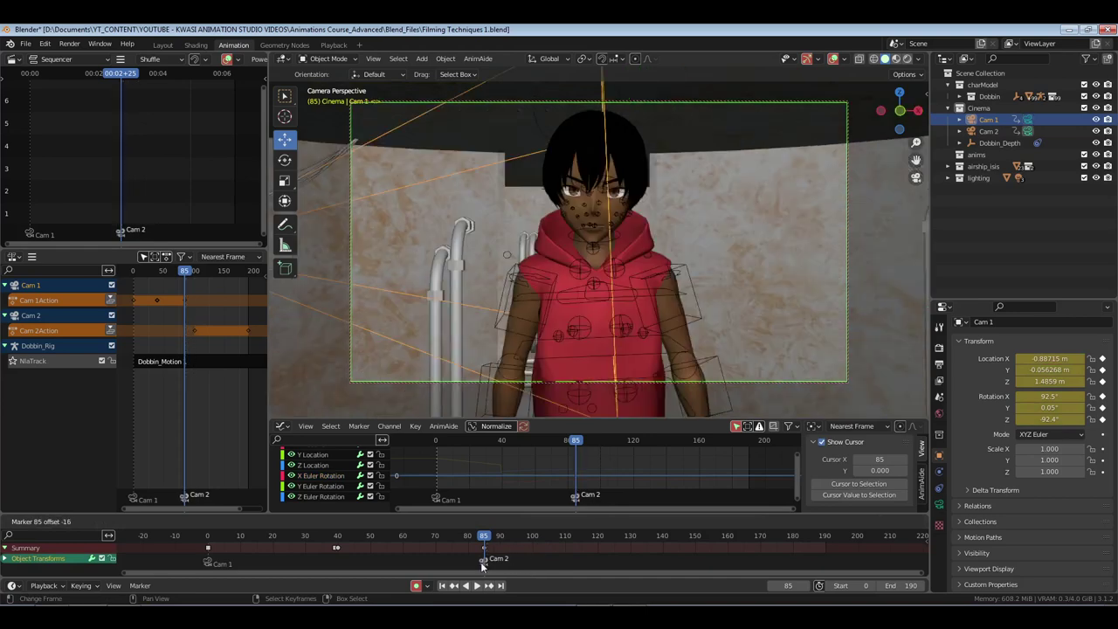
- Shift Cam 2's keys to start at frame 85, rewind to the start, and save
{"action": "left_click", "coordinate": [988, 131]}
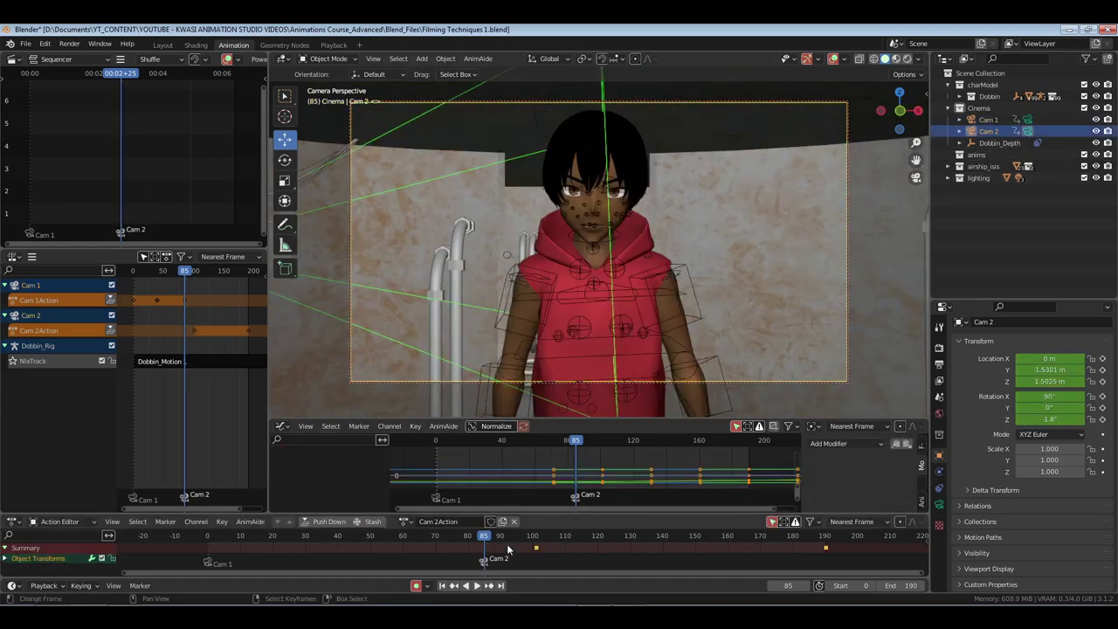
{"action": "key", "text": "g"}
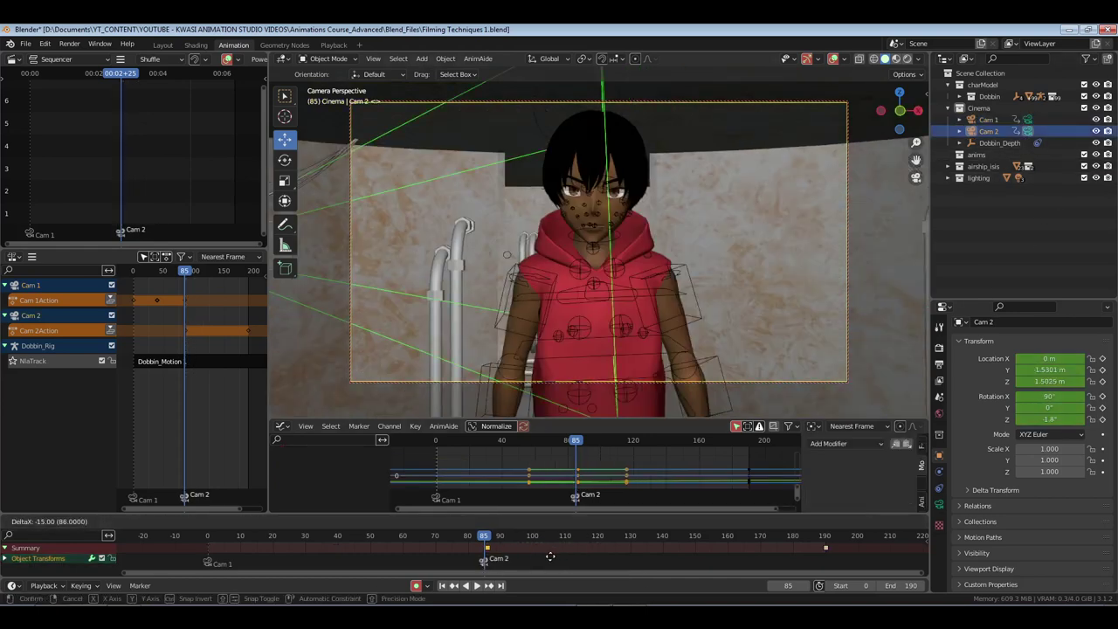
{"action": "left_click", "coordinate": [546, 556]}
{"action": "key", "text": "shift+Left"}
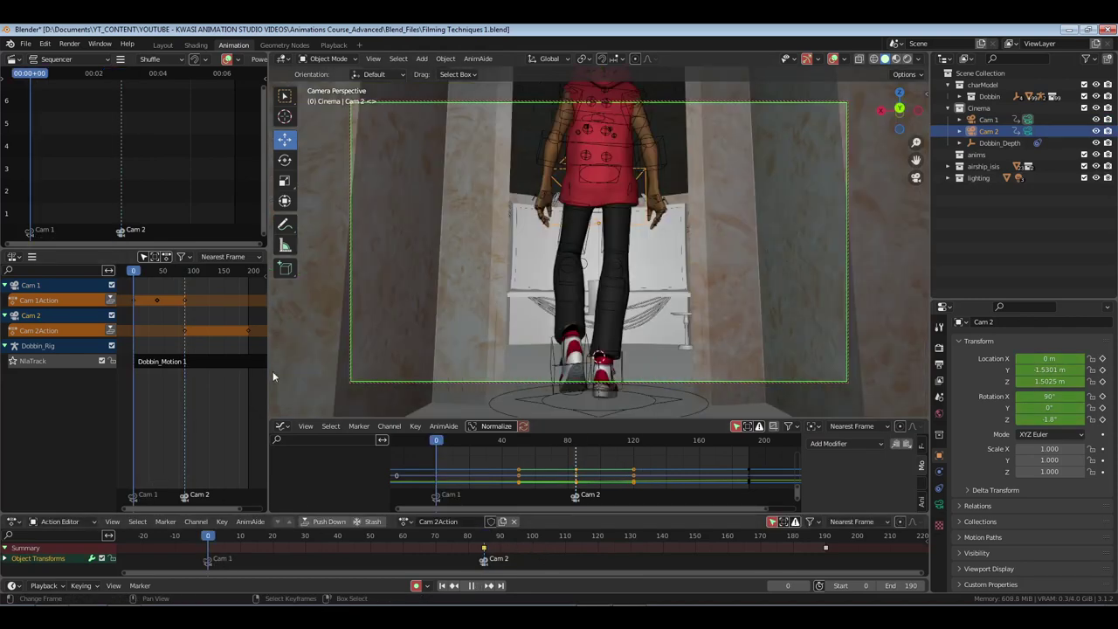
{"action": "key", "text": "ctrl+s"}
{"action": "left_click", "coordinate": [332, 44]}
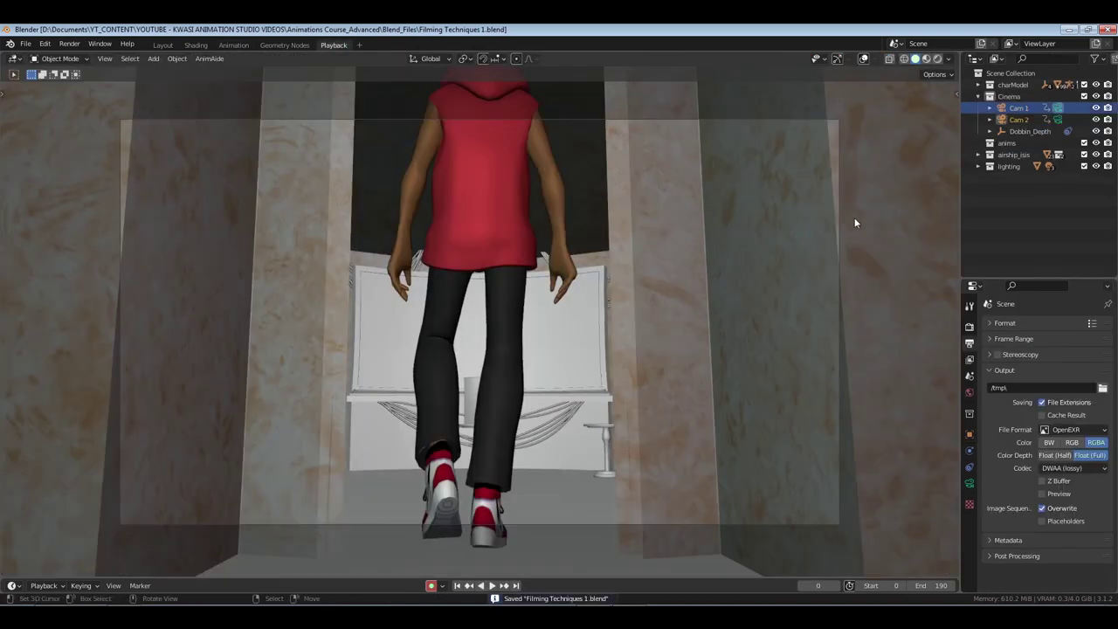
{"action": "key", "text": "space"}
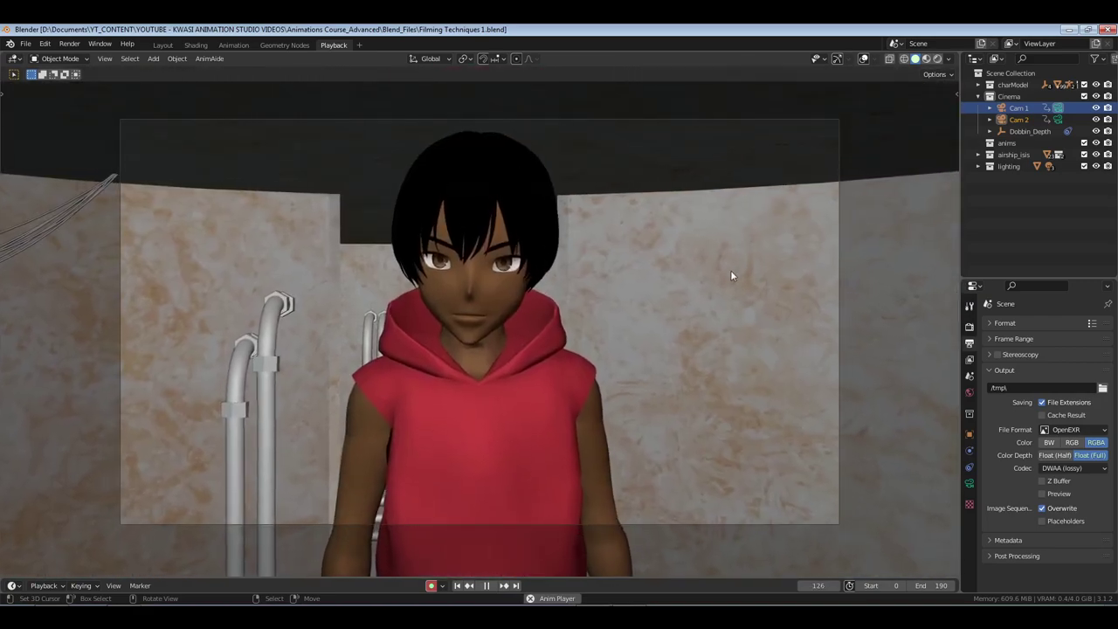
{"action": "key", "text": "space"}
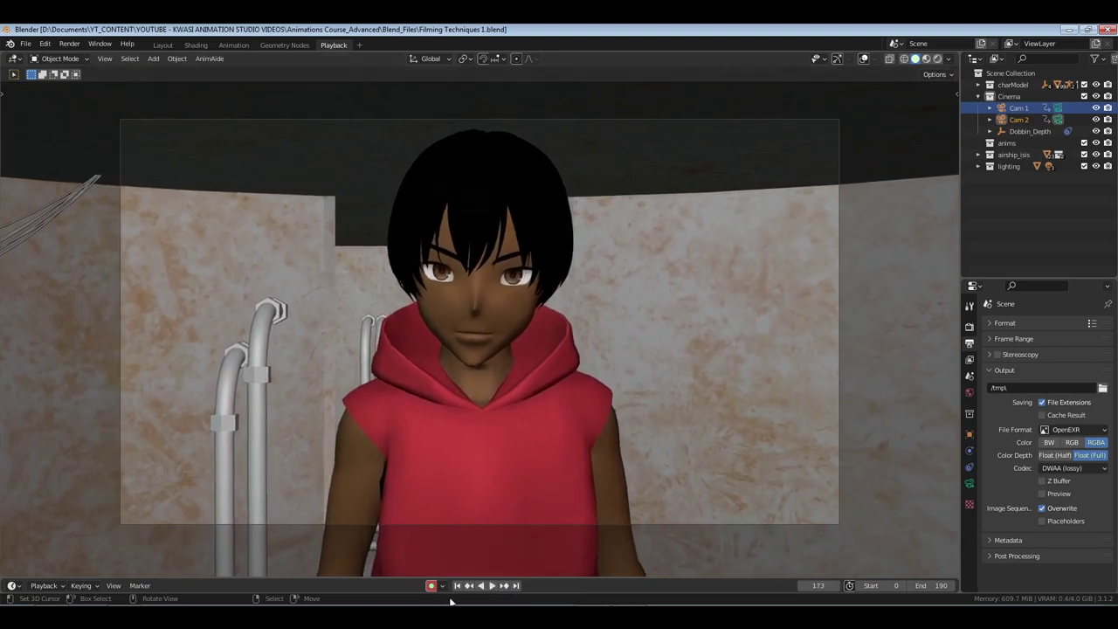
{"action": "left_click", "coordinate": [457, 586]}
{"action": "key", "text": "ctrl+s"}
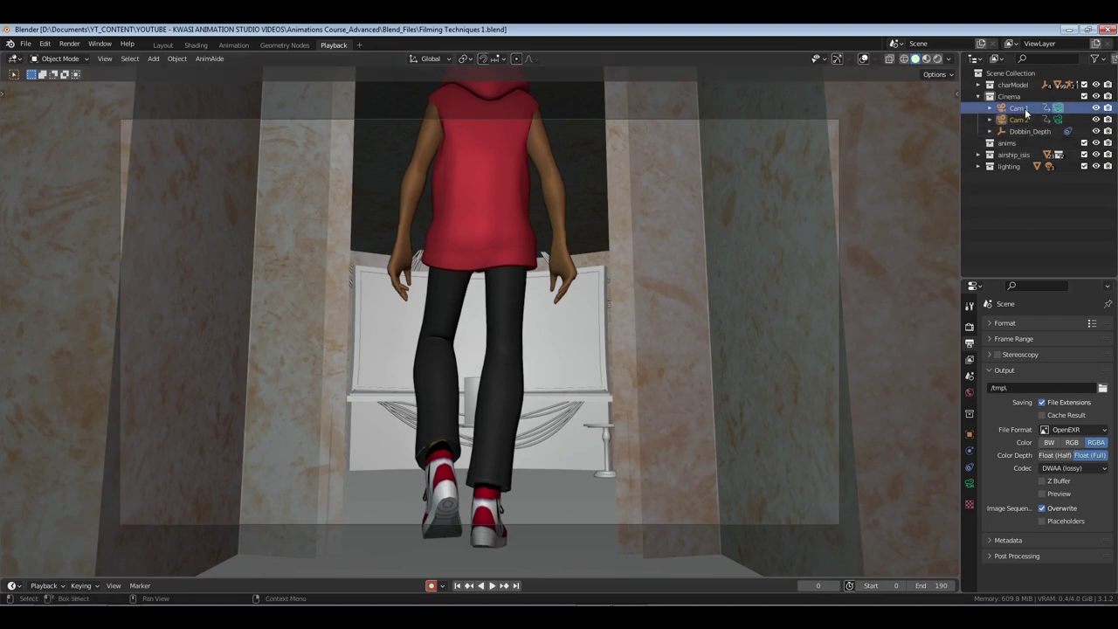
{"action": "key", "text": "ctrl+s"}
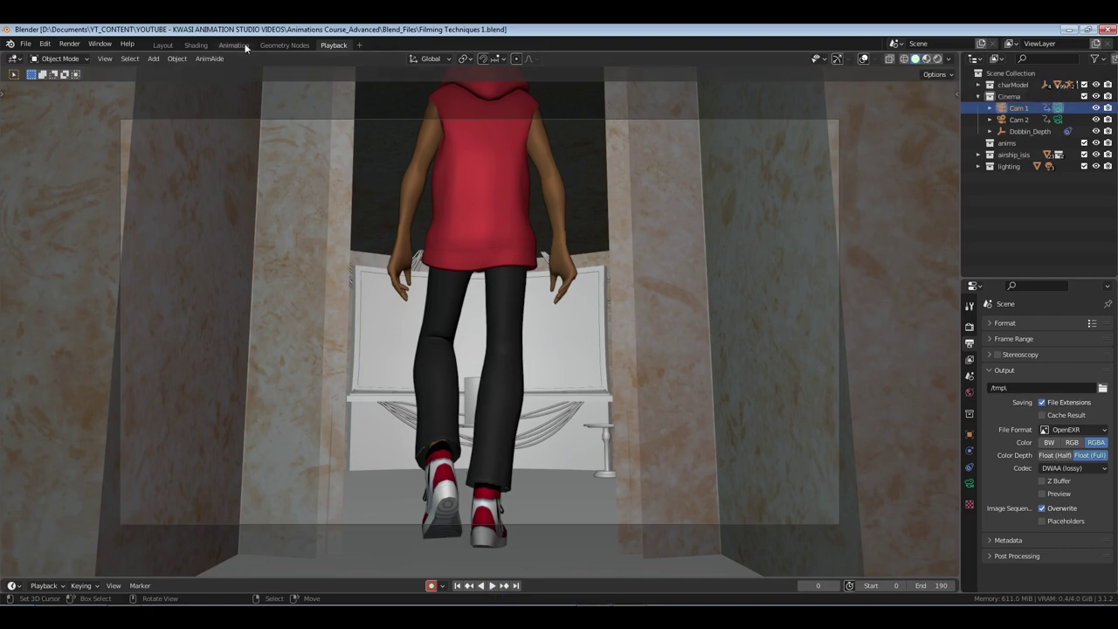
- Switch to Rendered shading and play the shot through to frame 173, pausing along the way
{"action": "left_click", "coordinate": [938, 59]}
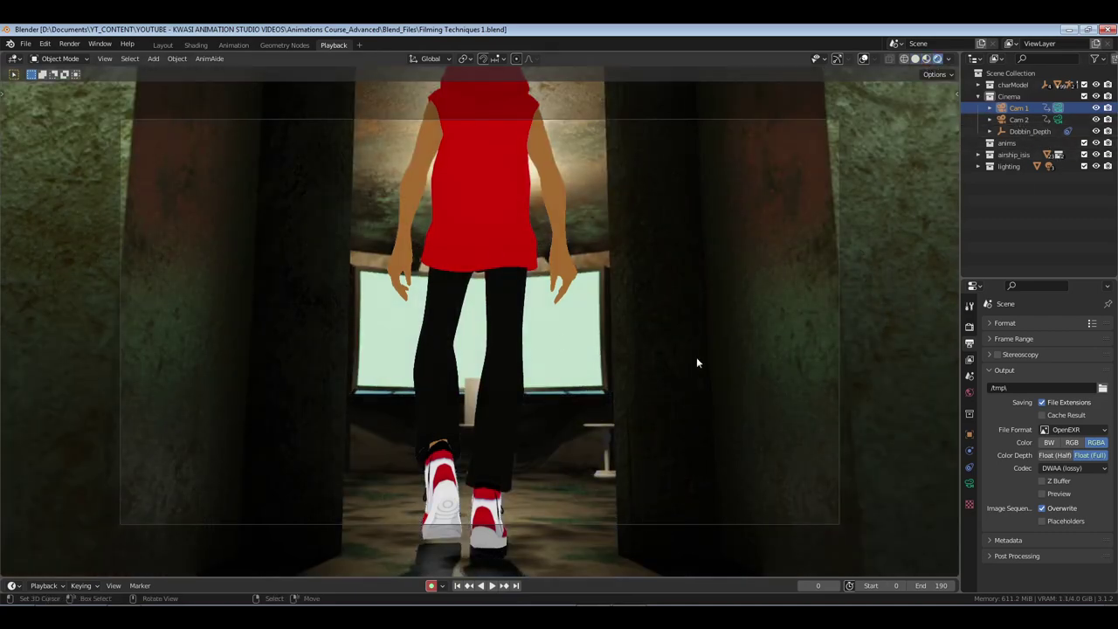
{"action": "key", "text": "space"}
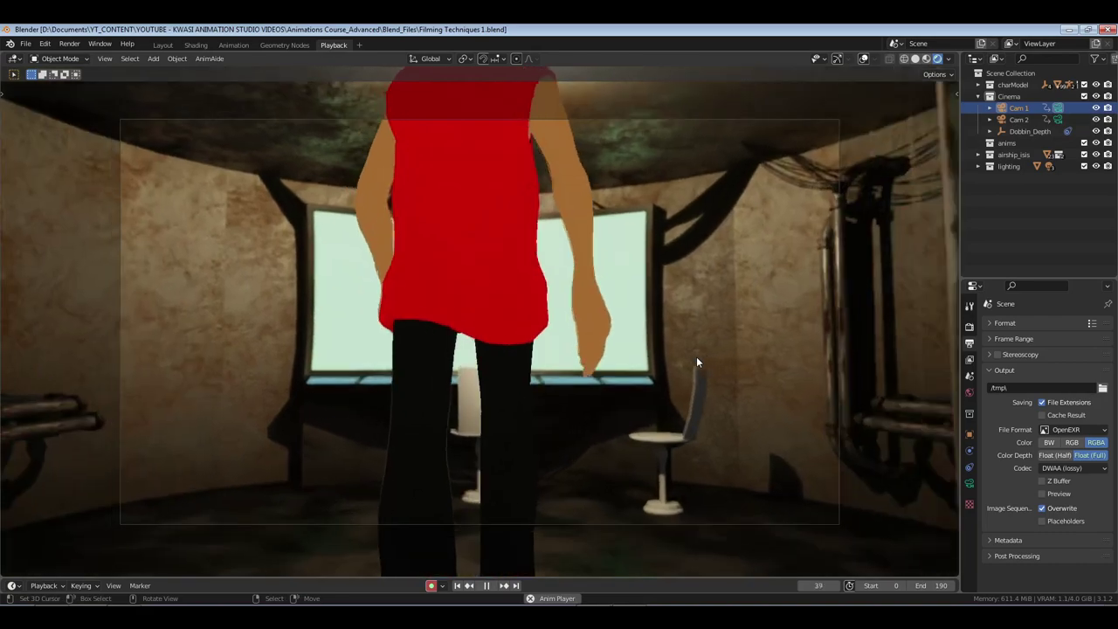
{"action": "key", "text": "space"}
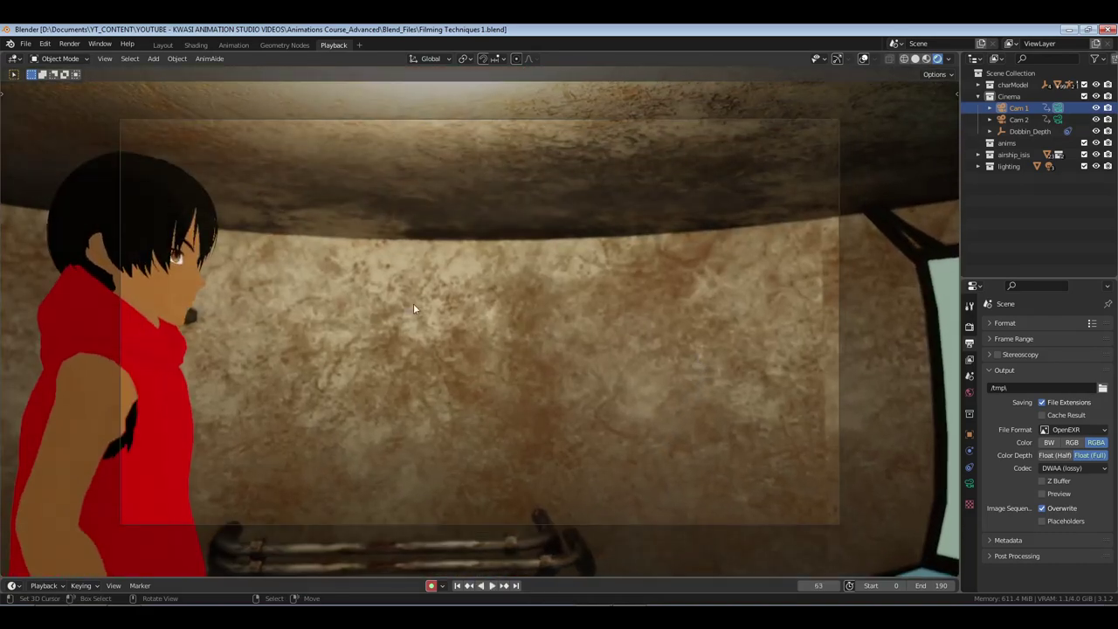
{"action": "key", "text": "space"}
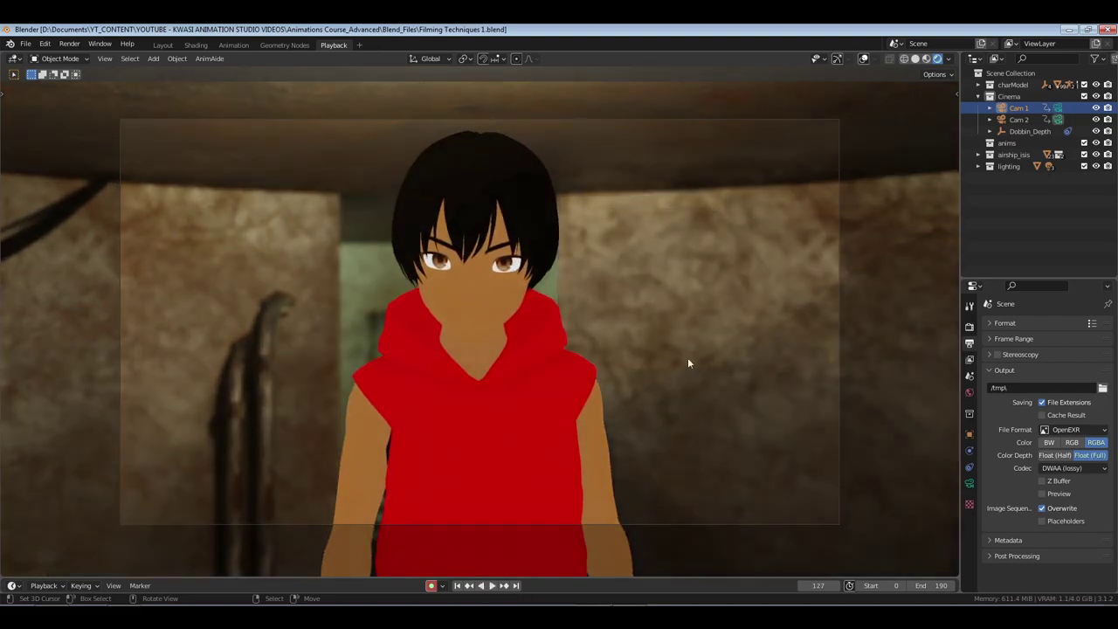
{"action": "key", "text": "space"}
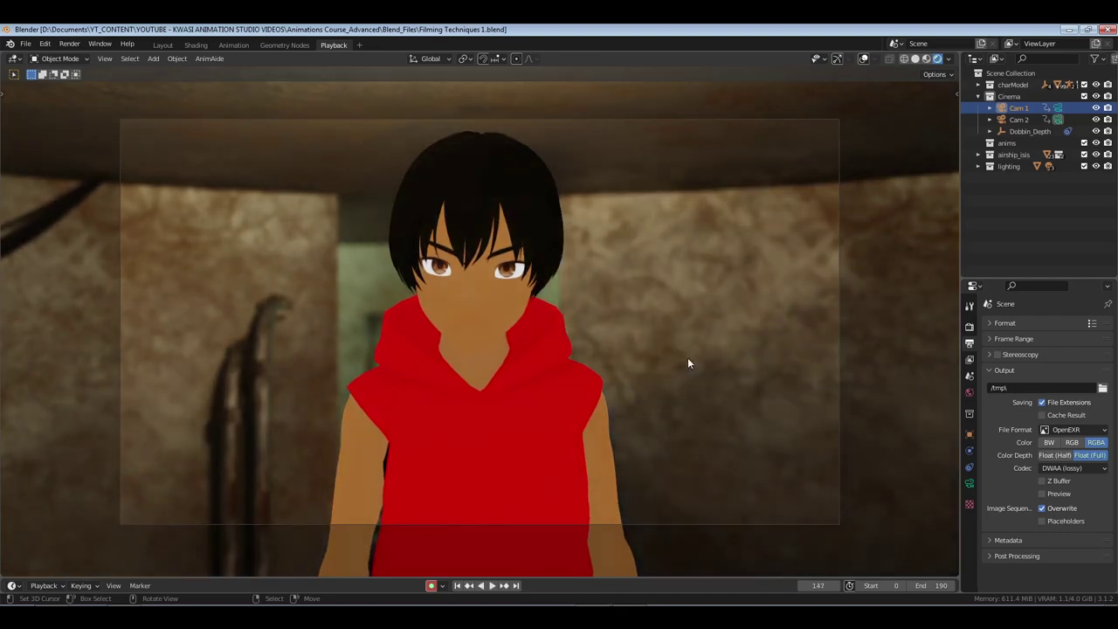
{"action": "key", "text": "space"}
{"action": "key", "text": "space"}
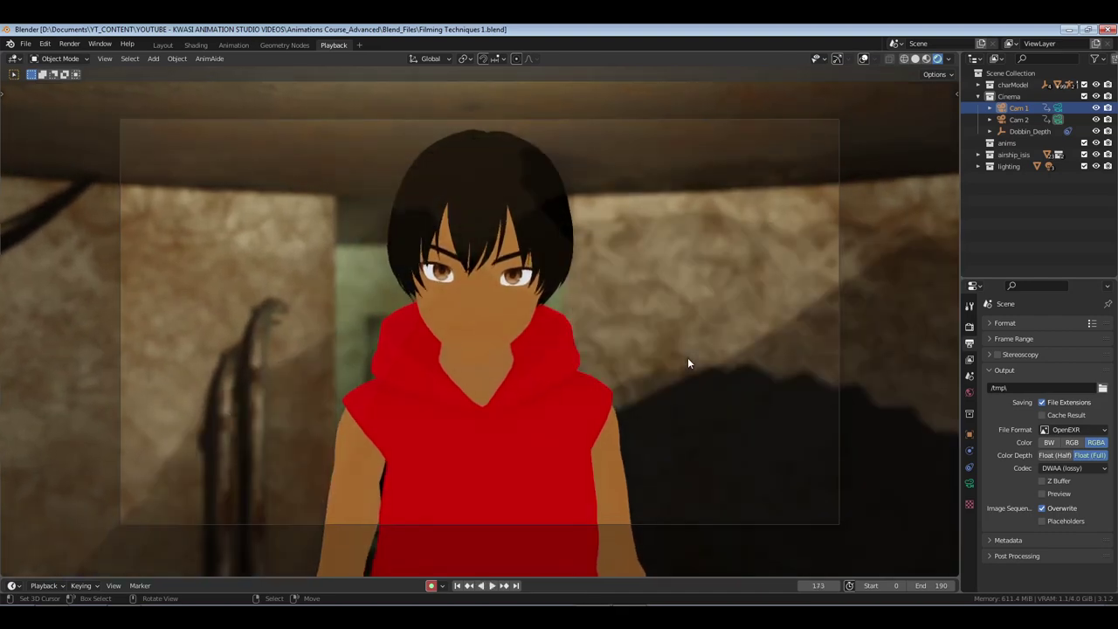
- Select the main light in the lighting collection and change it to an Area light
{"action": "left_click", "coordinate": [978, 165]}
{"action": "left_click", "coordinate": [1025, 202]}
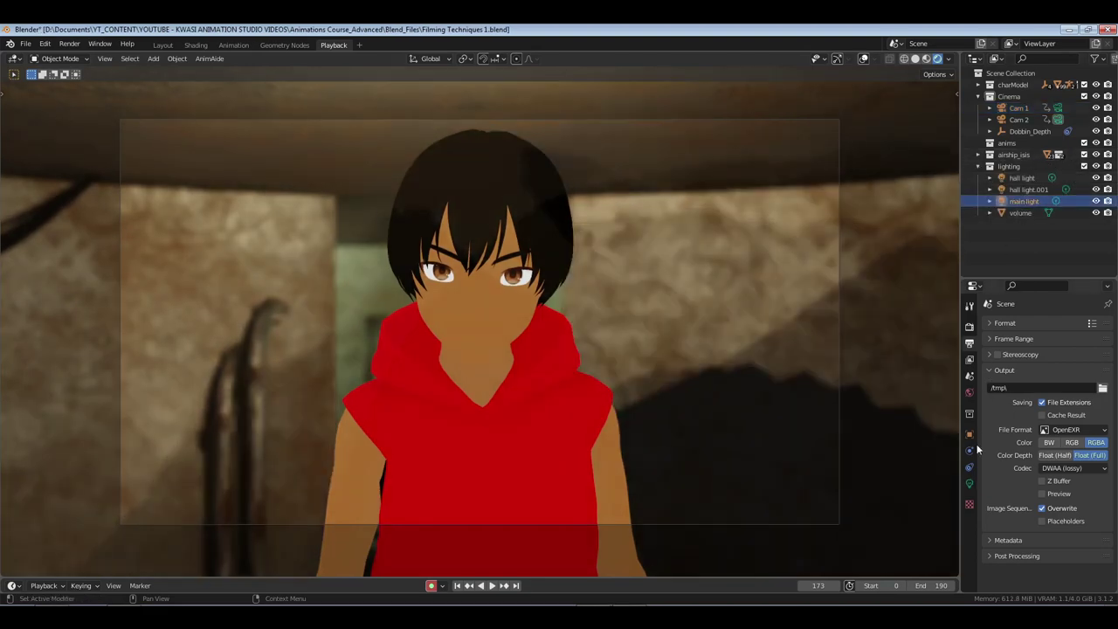
{"action": "left_click", "coordinate": [969, 484]}
{"action": "left_click", "coordinate": [1093, 376]}
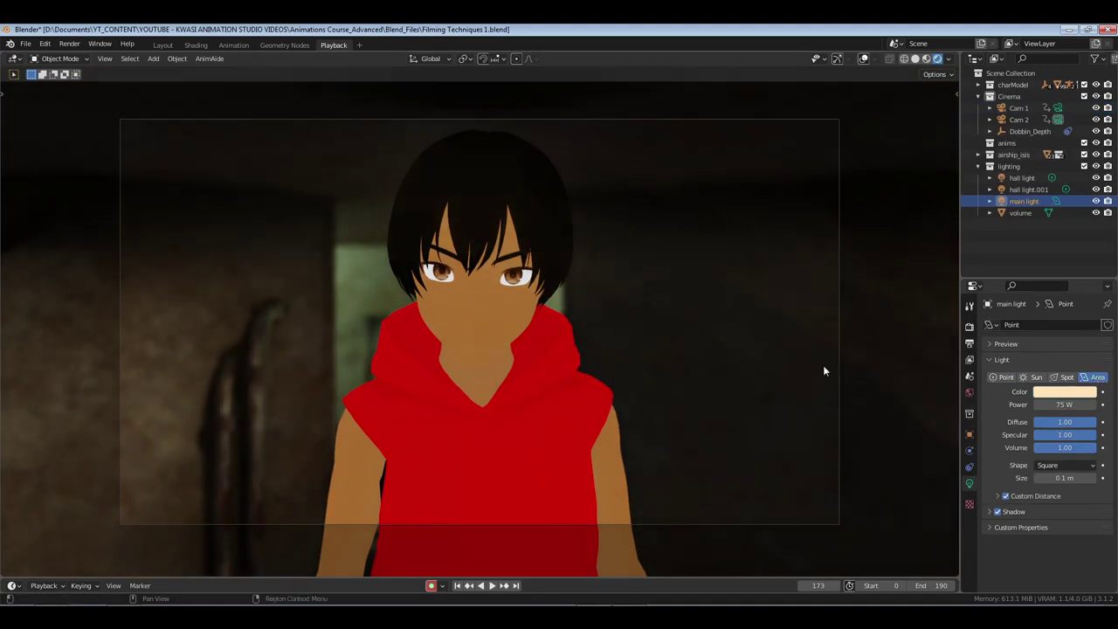
- Lower the main light along Z and switch to the Layout workspace
{"action": "key", "text": "g"}
{"action": "key", "text": "z"}
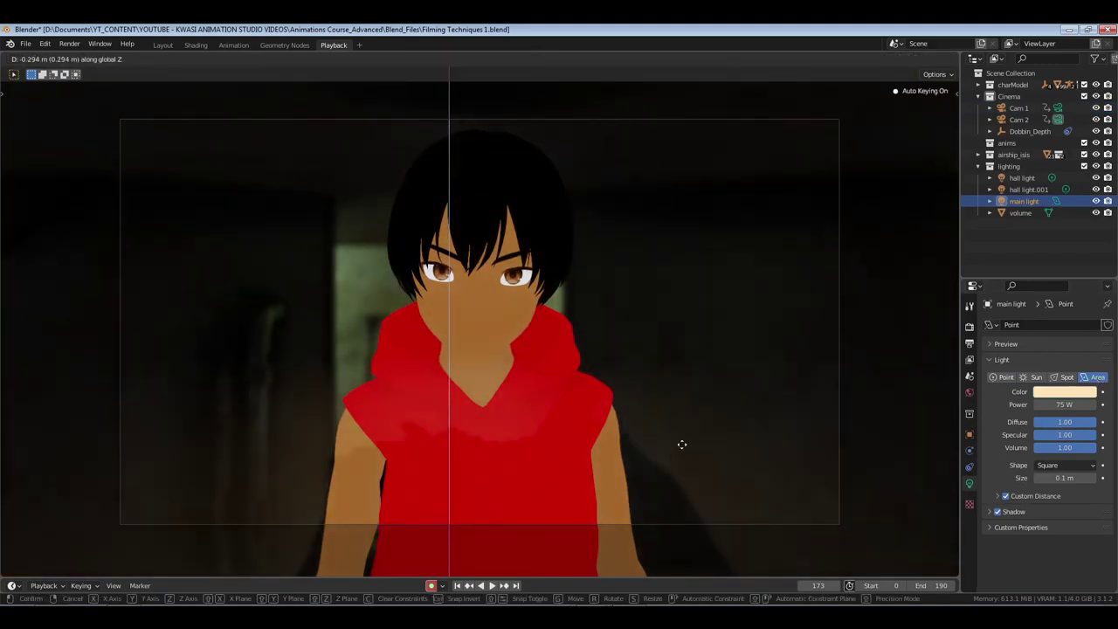
{"action": "left_click", "coordinate": [663, 224]}
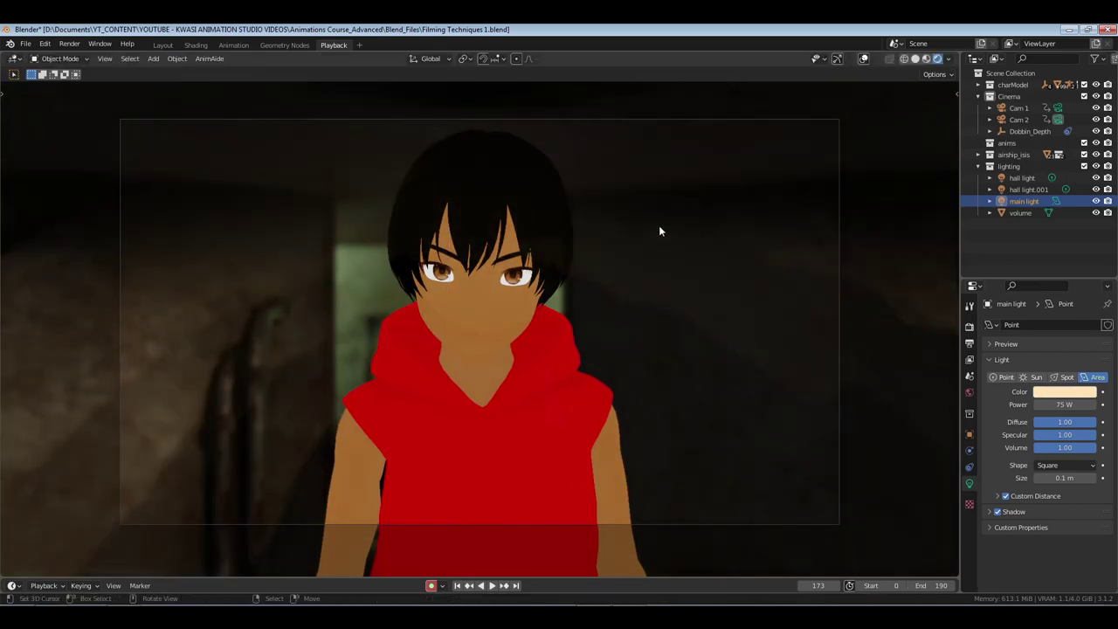
{"action": "left_click", "coordinate": [163, 45]}
- In Rendered shading, frame the main light and raise it along Z
{"action": "left_click", "coordinate": [905, 58]}
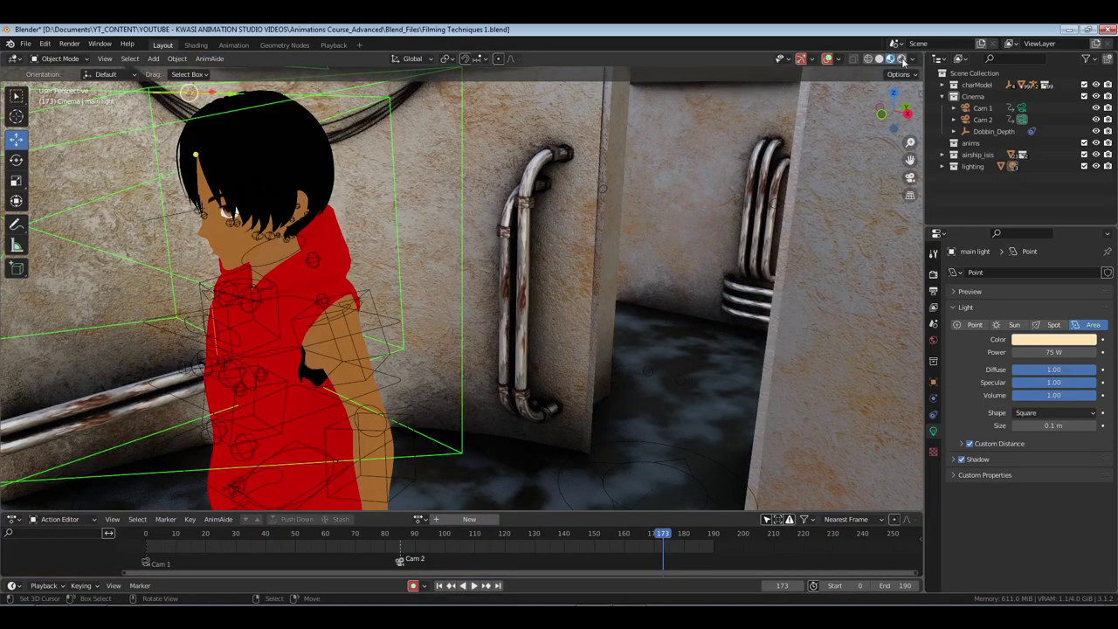
{"action": "key", "text": "KP_Decimal"}
{"action": "scroll", "coordinate": [491, 215], "scroll_direction": "up", "scroll_amount": 5}
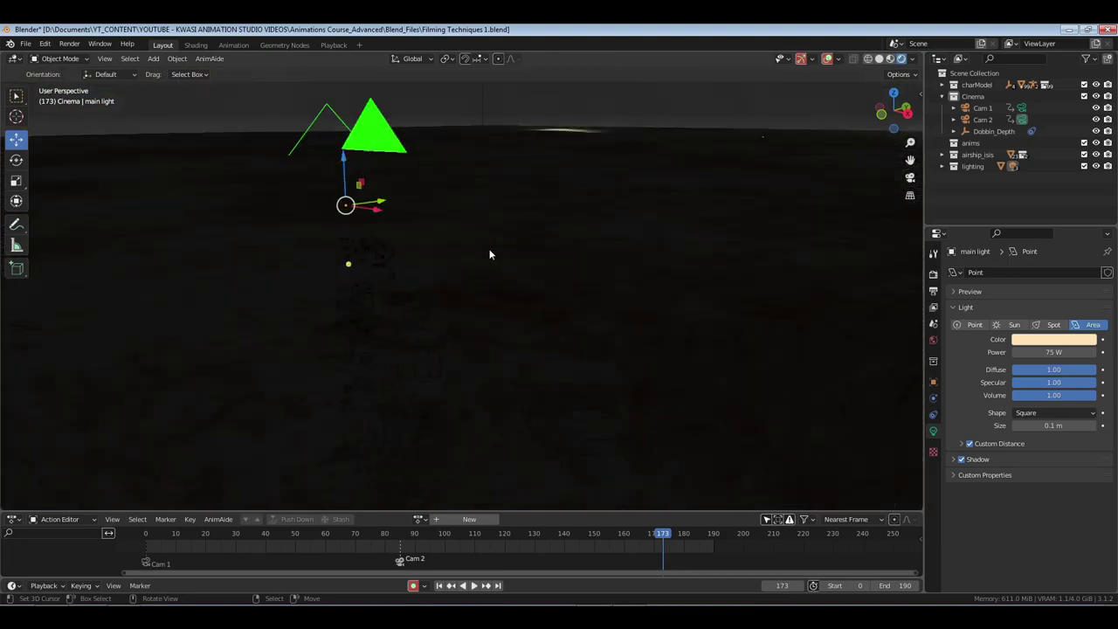
{"action": "middle_click_drag", "start_coordinate": [454, 243], "coordinate": [581, 338], "text": "shift"}
{"action": "scroll", "coordinate": [584, 350], "scroll_direction": "down", "scroll_amount": 5}
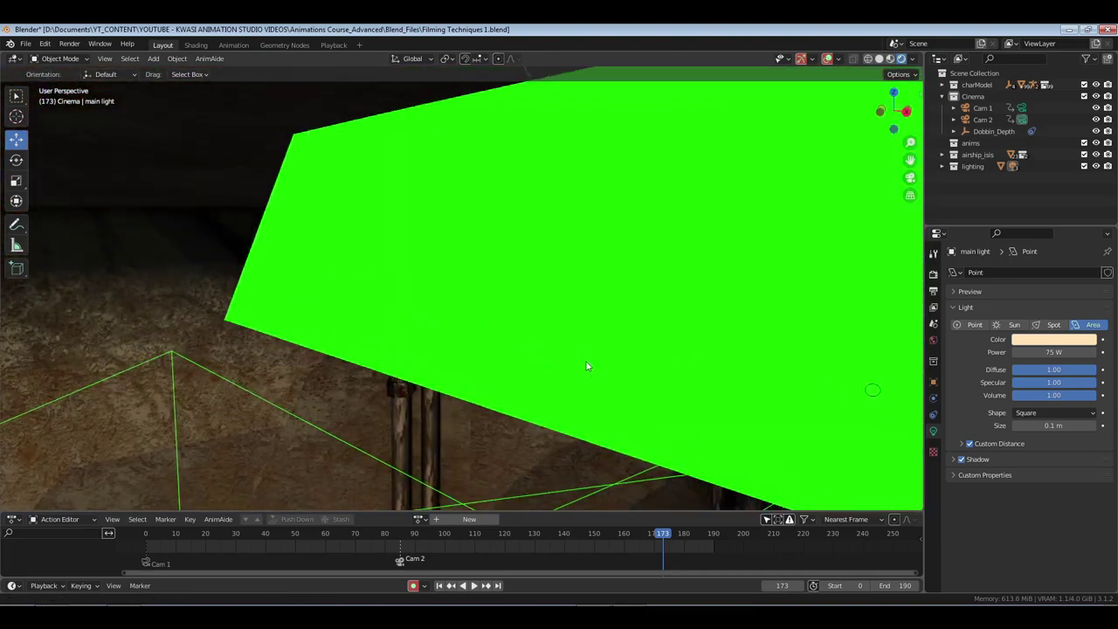
{"action": "key", "text": "KP_Decimal"}
{"action": "scroll", "coordinate": [558, 352], "scroll_direction": "up", "scroll_amount": 3}
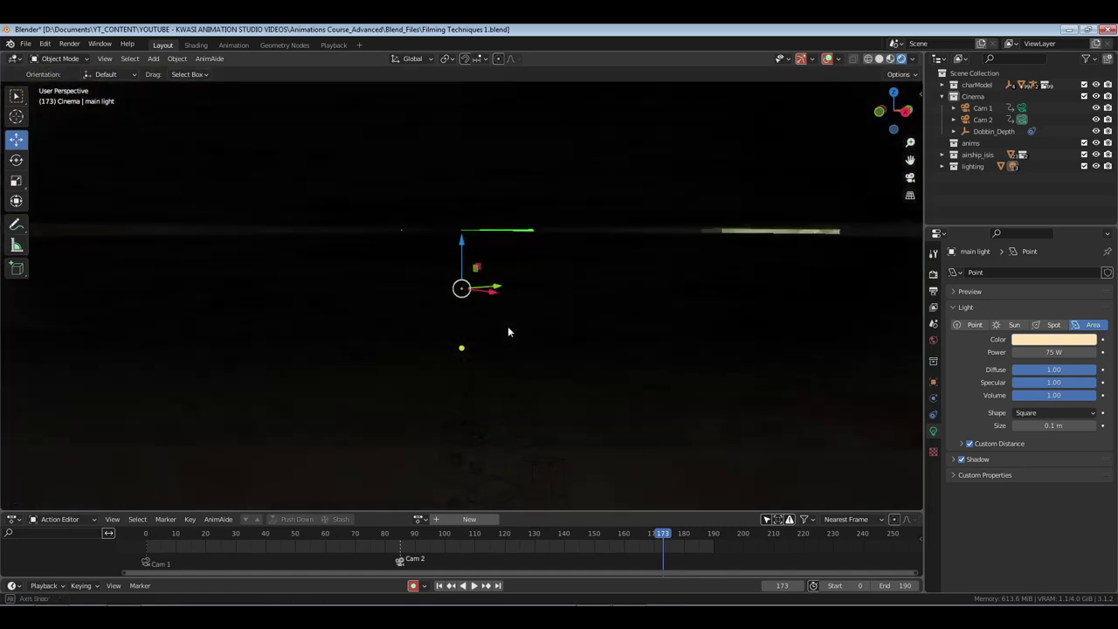
{"action": "scroll", "coordinate": [501, 326], "scroll_direction": "down", "scroll_amount": 3}
{"action": "key", "text": "g"}
{"action": "key", "text": "z"}
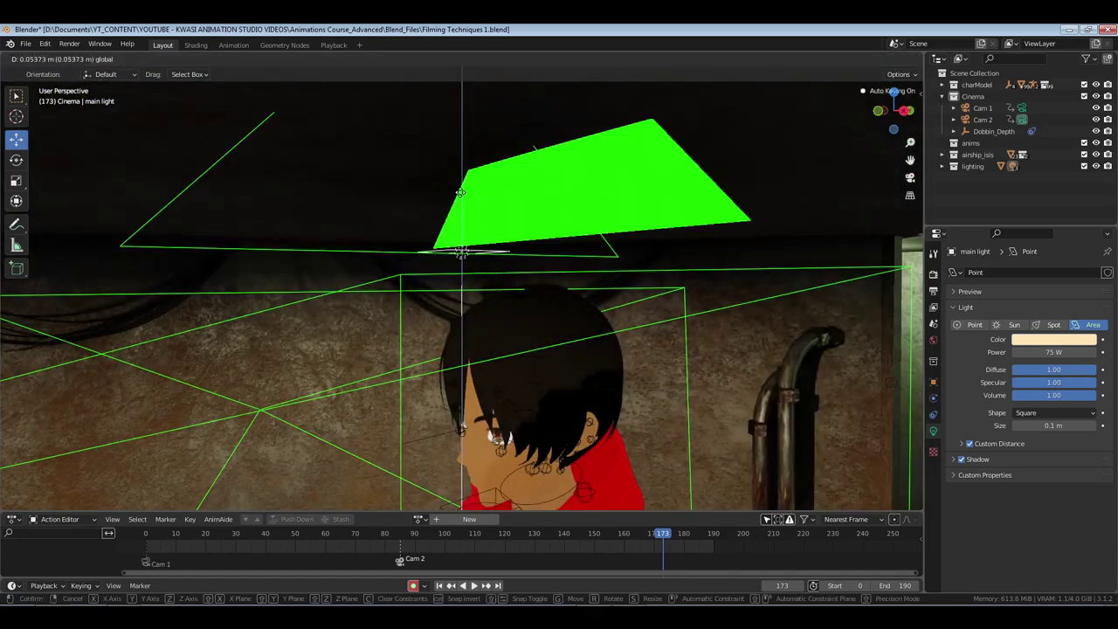
{"action": "left_click", "coordinate": [458, 129]}
- Set the area light Size to 1 m, then look through the active camera in Material Preview
{"action": "left_click", "coordinate": [1061, 426]}
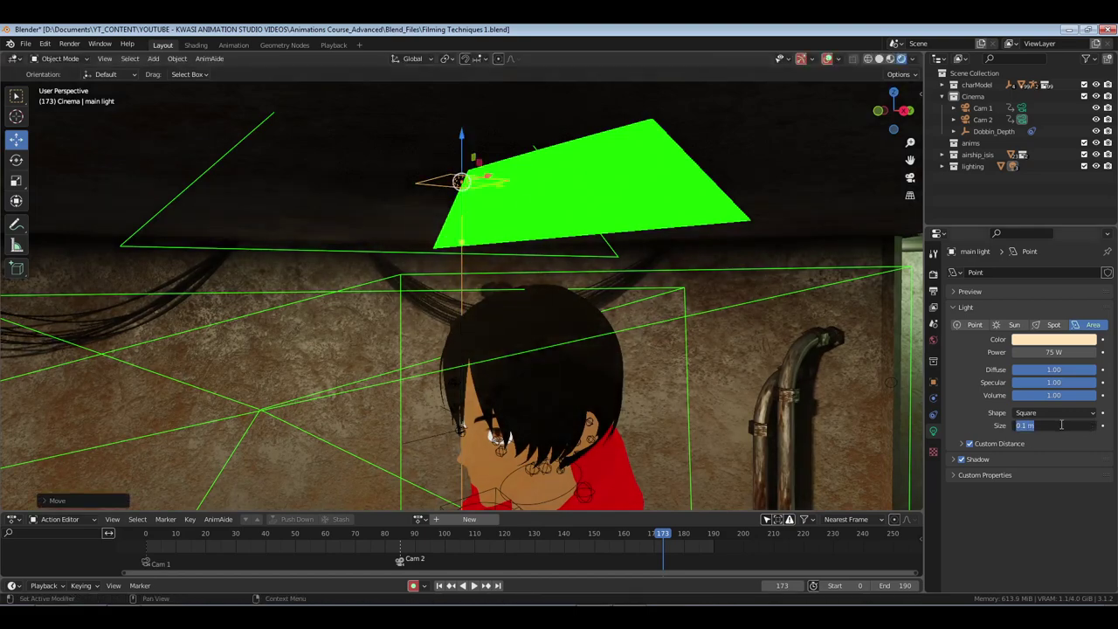
{"action": "type", "text": "1"}
{"action": "key", "text": "Return"}
{"action": "middle_click_drag", "start_coordinate": [505, 404], "coordinate": [531, 408]}
{"action": "key", "text": "KP_0"}
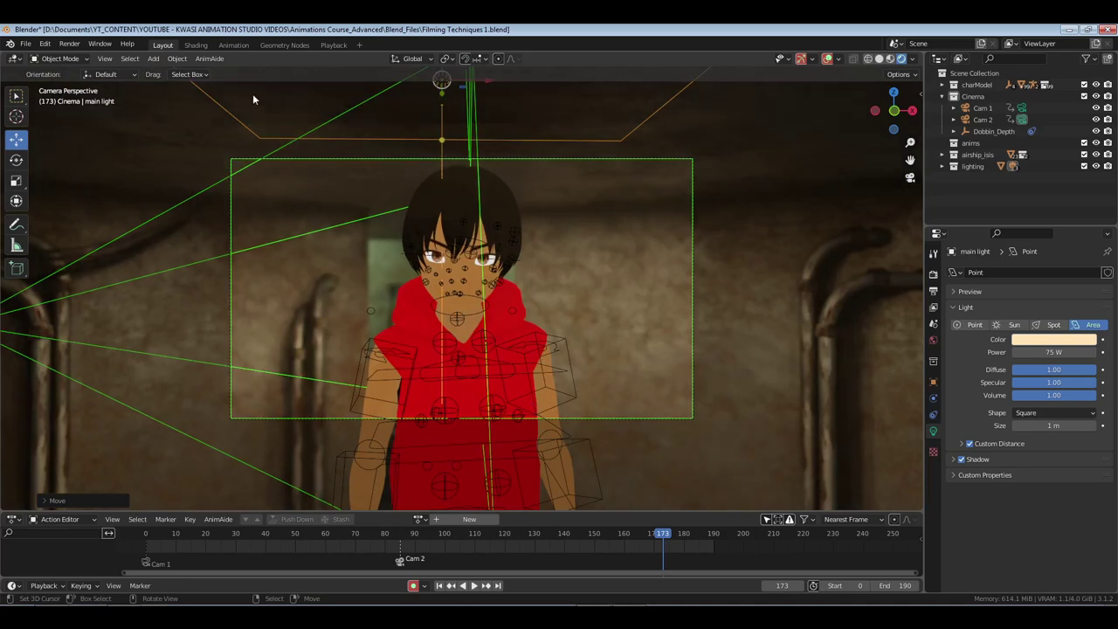
{"action": "left_click", "coordinate": [890, 59]}
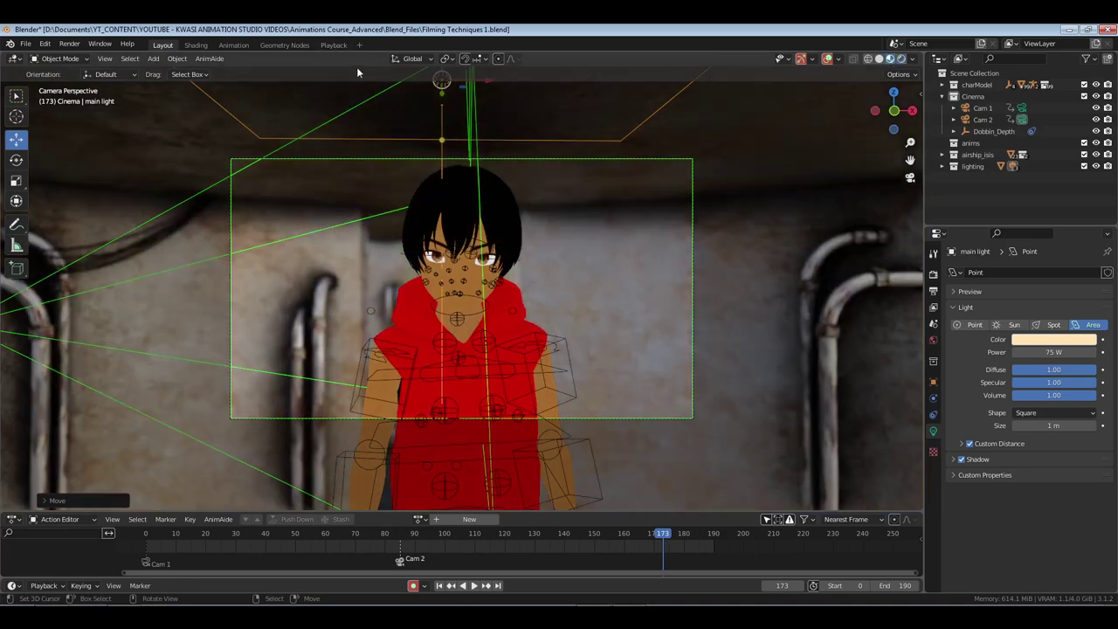
{"action": "key", "text": "ctrl+Page_Up"}
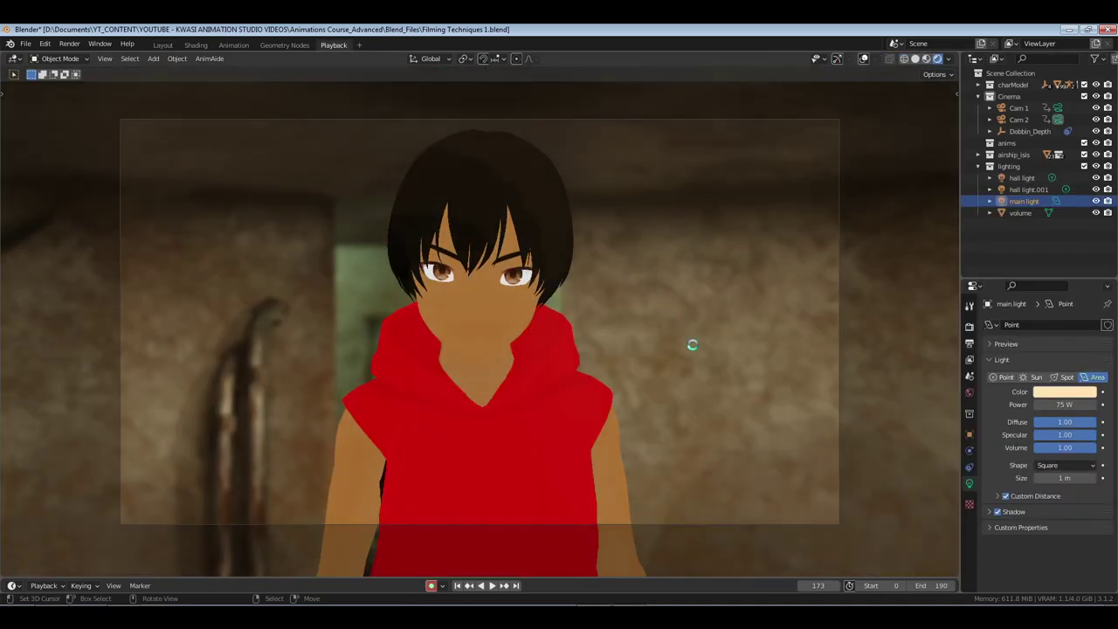
- Save, play the shot to frames 102 and 137, then rewind to frame 0
{"action": "key", "text": "ctrl+s"}
{"action": "key", "text": "space"}
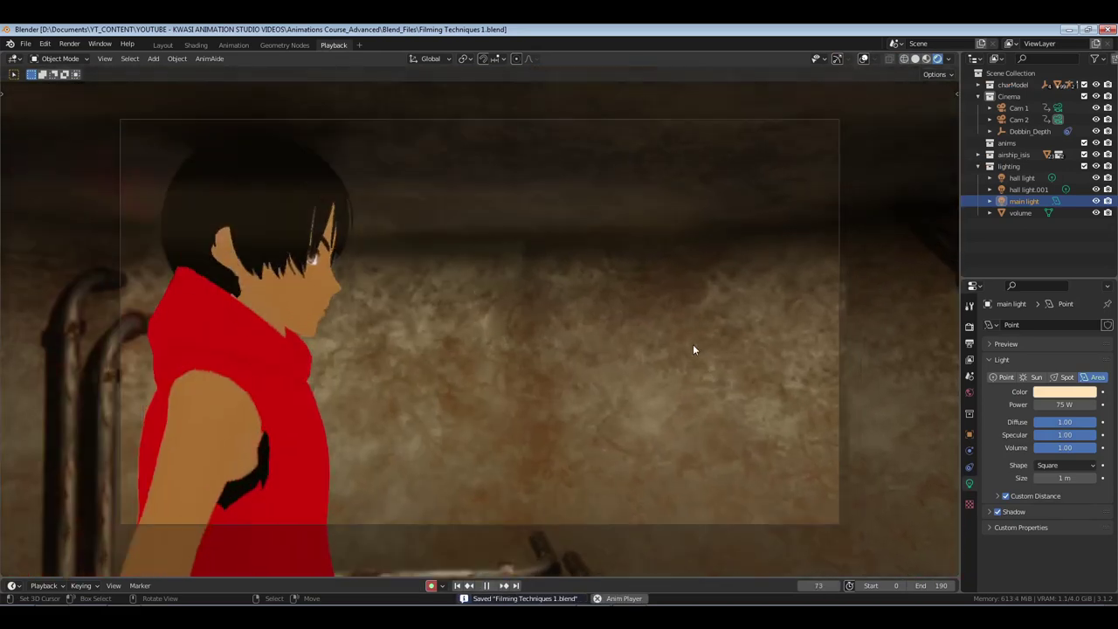
{"action": "key", "text": "space"}
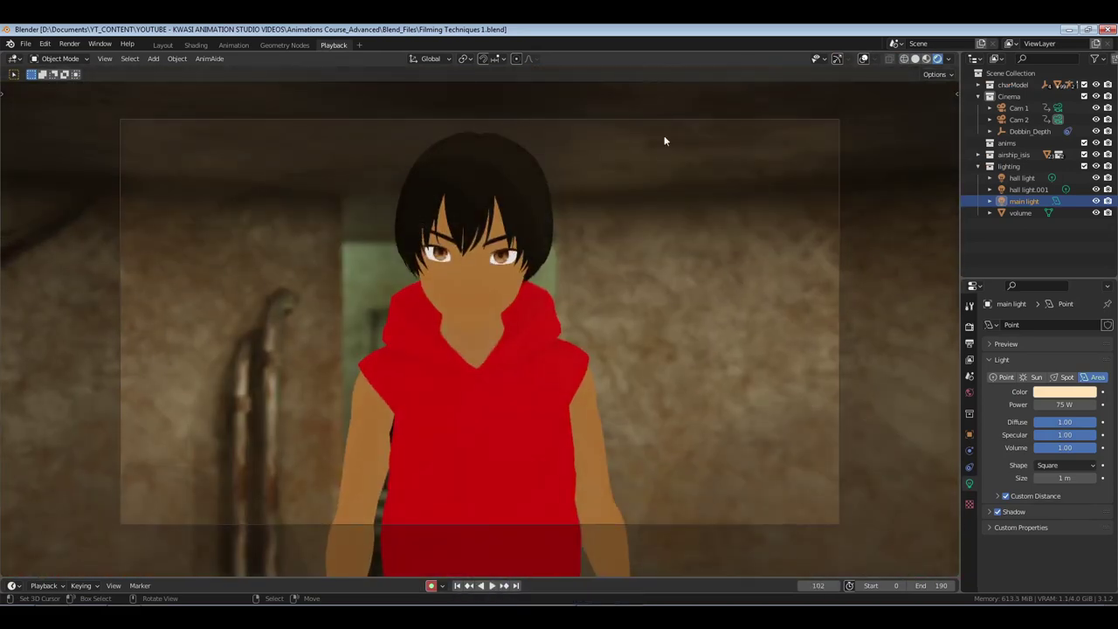
{"action": "key", "text": "space"}
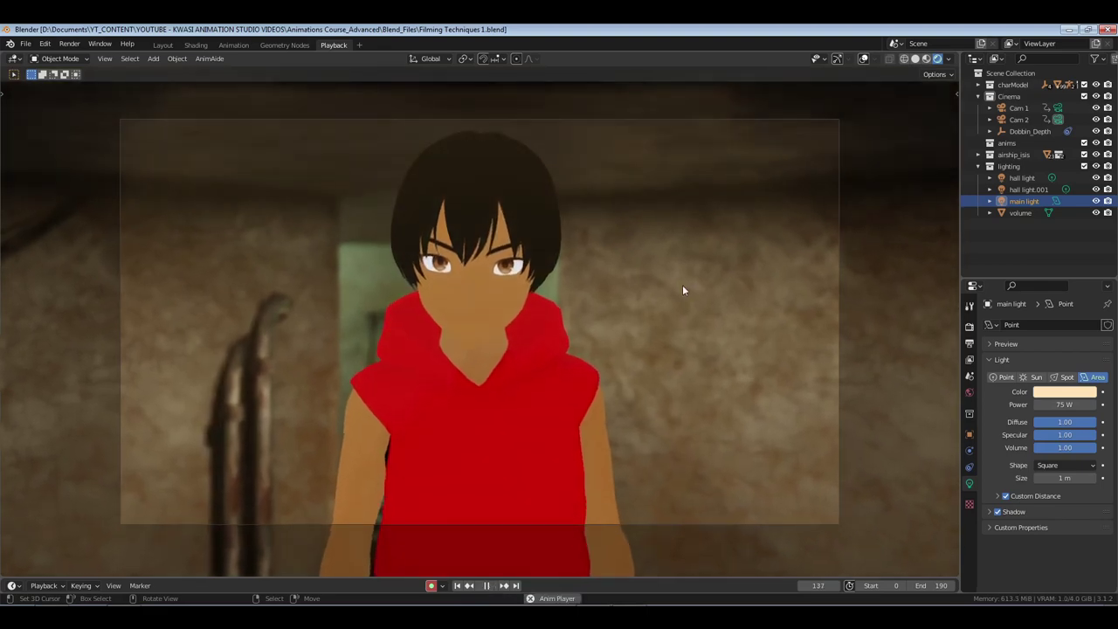
{"action": "key", "text": "space"}
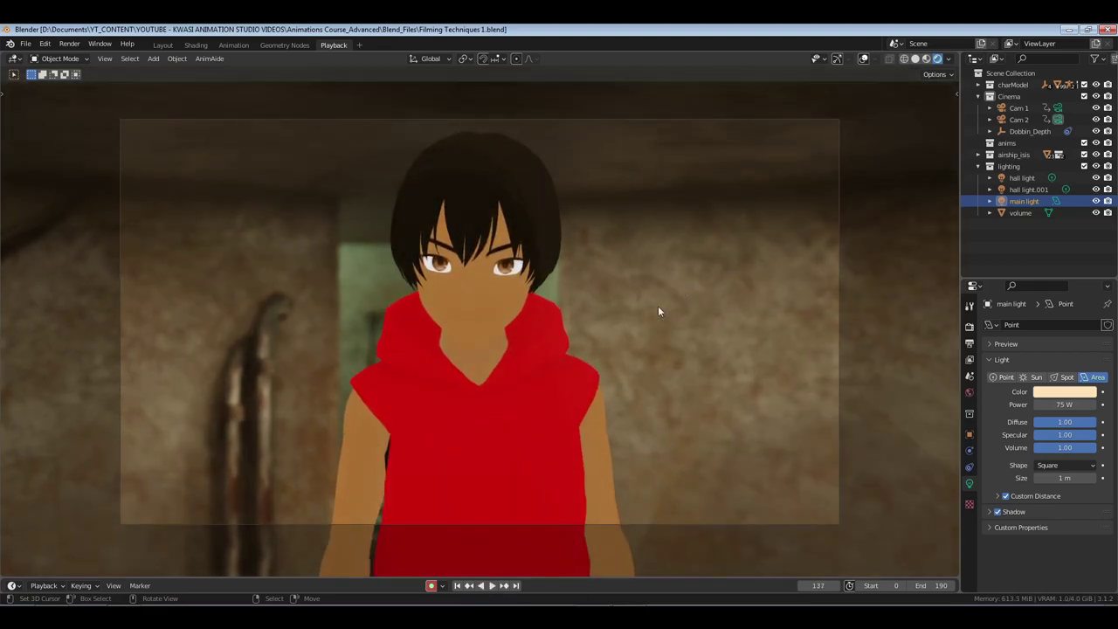
{"action": "left_click", "coordinate": [456, 585]}
{"action": "left_click", "coordinate": [234, 44]}
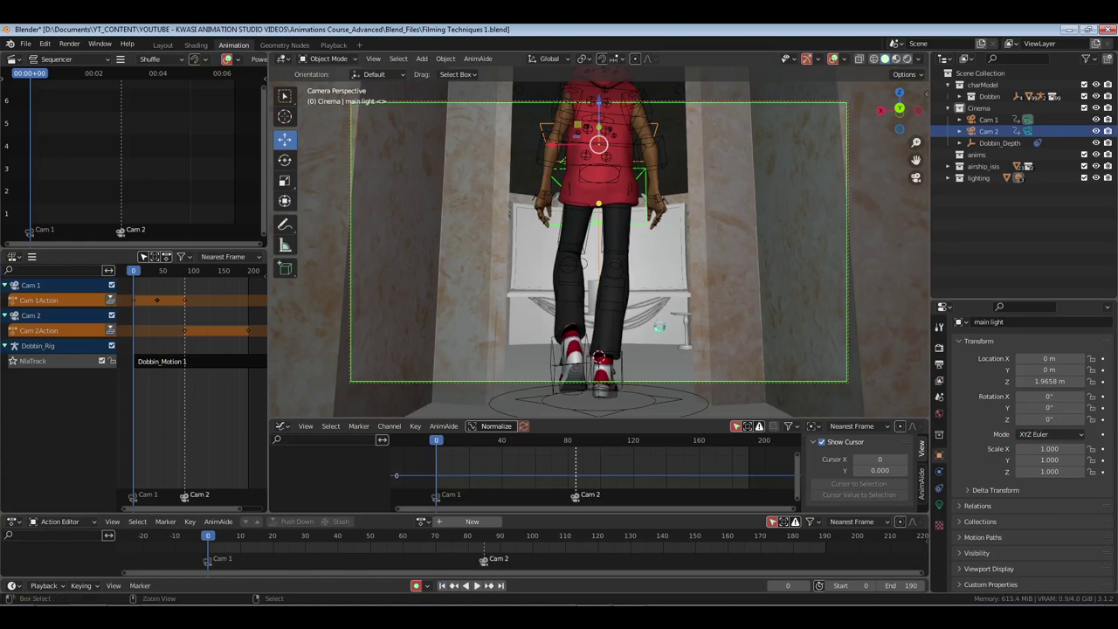
- Paste the Noise modifier onto Cam 2's rotation channels and play the animation to preview the shake
{"action": "key", "text": "ctrl+s"}
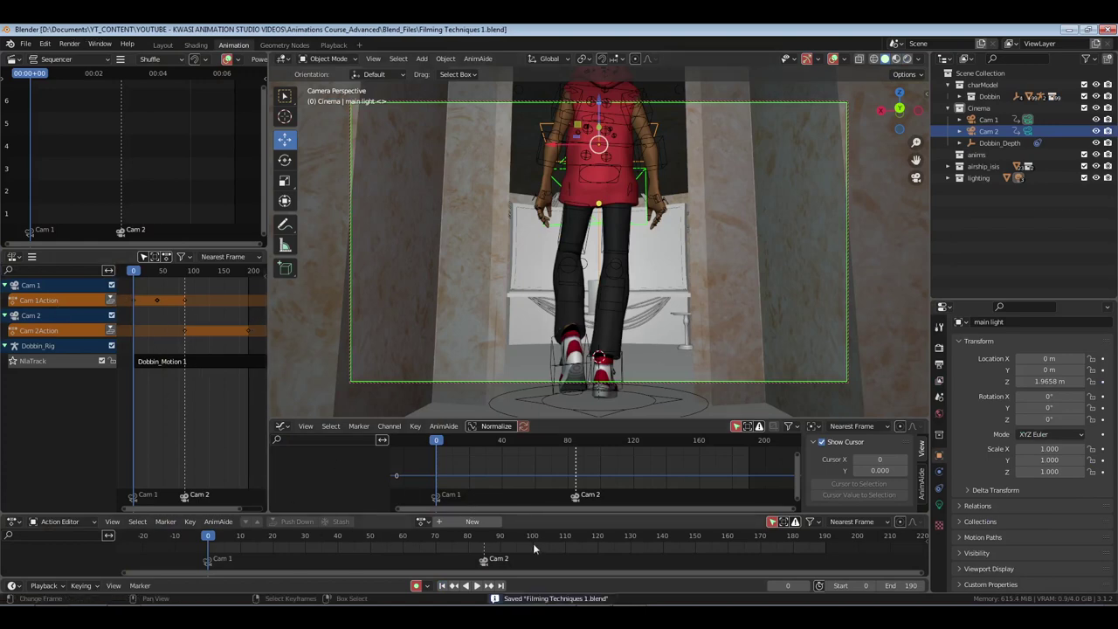
{"action": "left_click", "coordinate": [988, 120]}
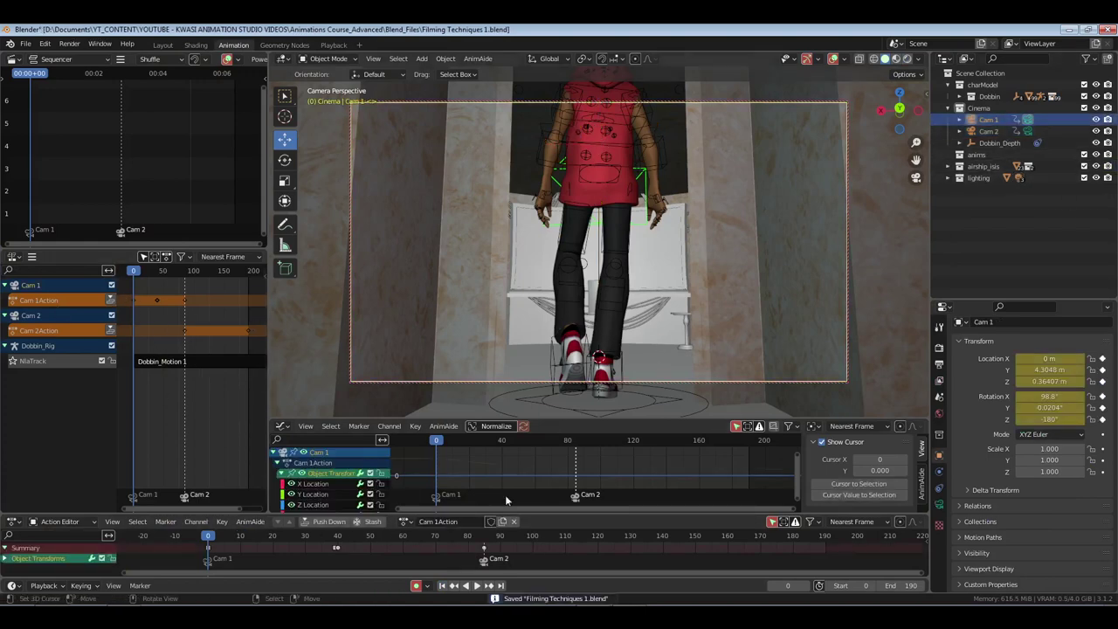
{"action": "left_click", "coordinate": [1027, 131]}
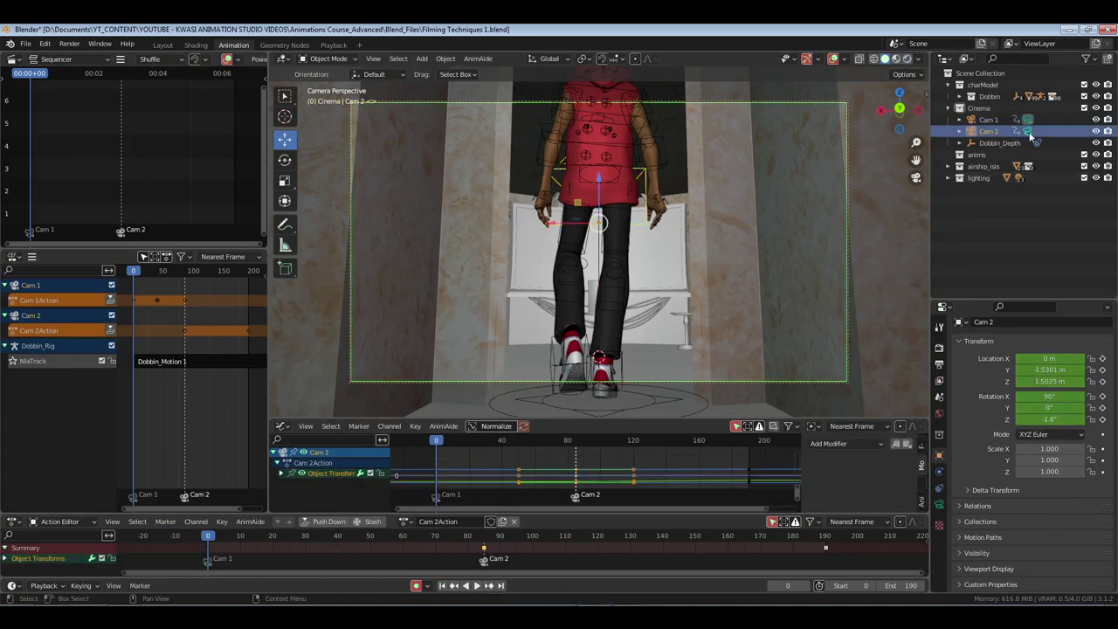
{"action": "left_click", "coordinate": [281, 472]}
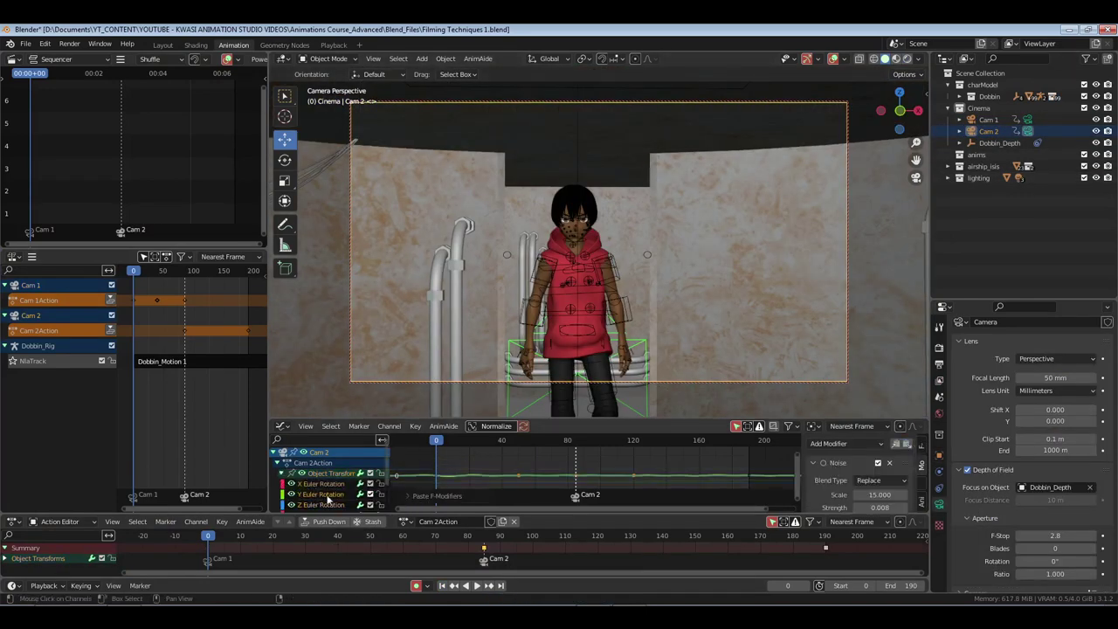
{"action": "left_click", "coordinate": [906, 445]}
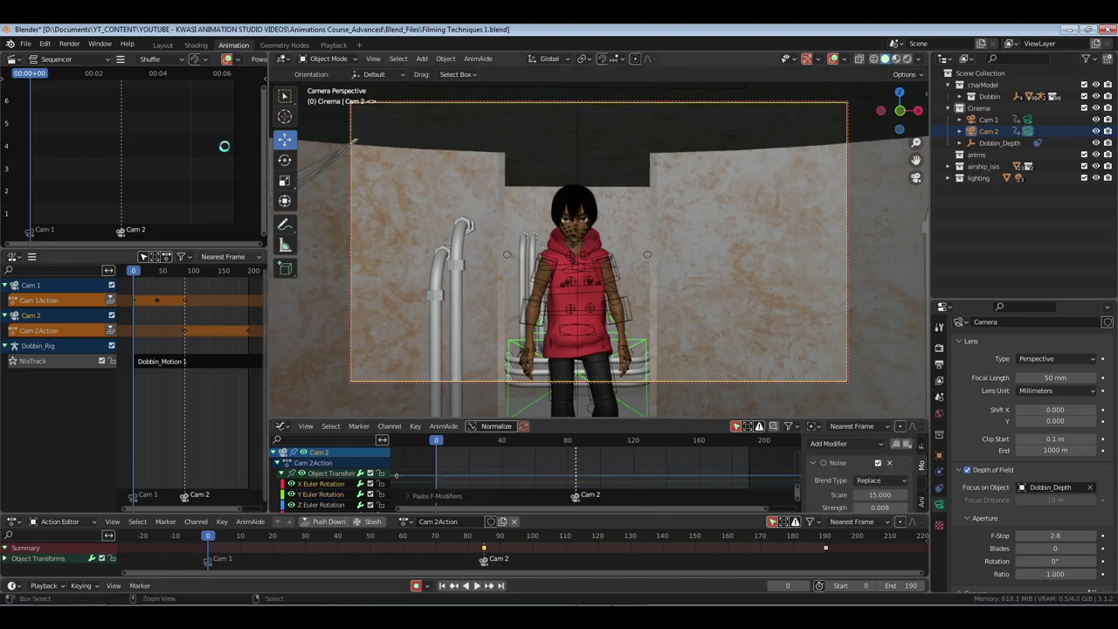
{"action": "key", "text": "ctrl+s"}
{"action": "key", "text": "space"}
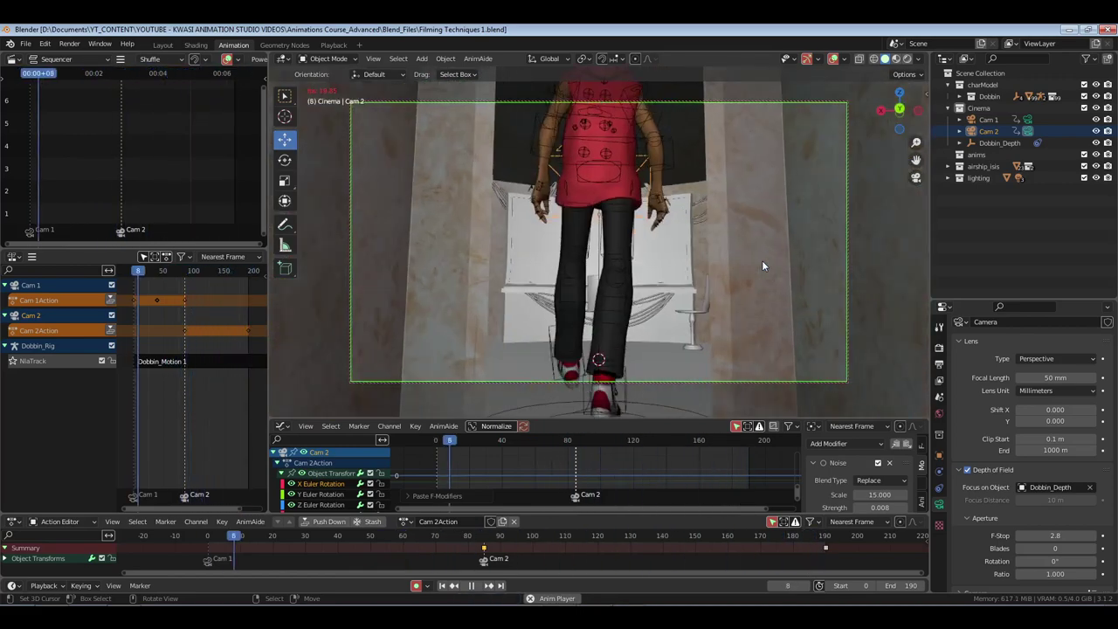
{"action": "key", "text": "space"}
- In the Playback workspace, play the shot in Solid shading and rewind to the first frame
{"action": "left_click", "coordinate": [334, 46]}
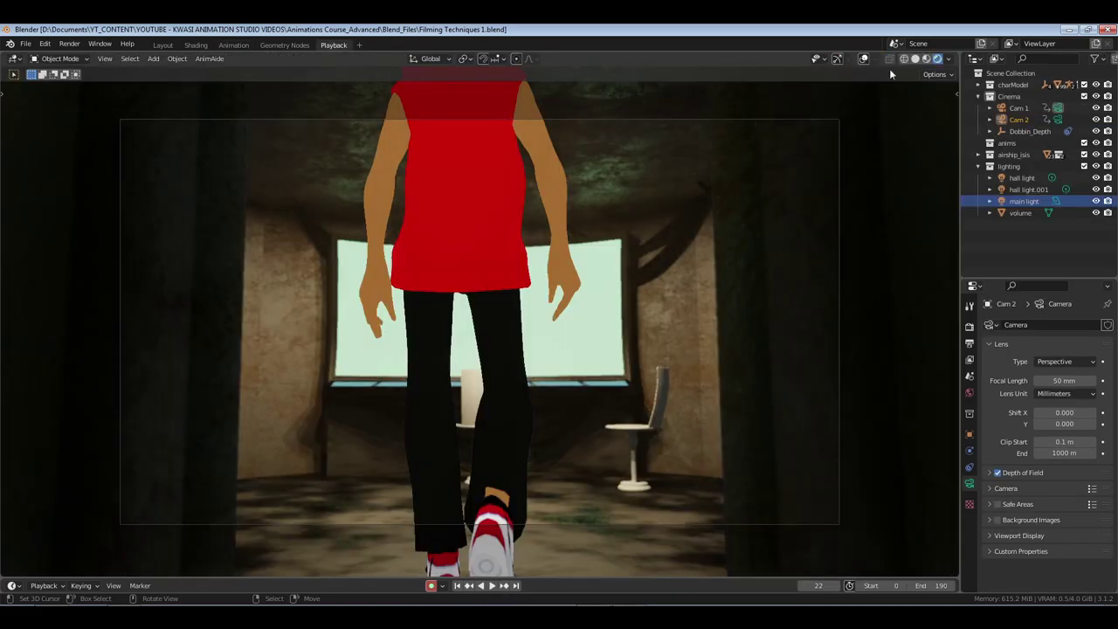
{"action": "left_click", "coordinate": [916, 59]}
{"action": "key", "text": "ctrl+s"}
{"action": "key", "text": "space"}
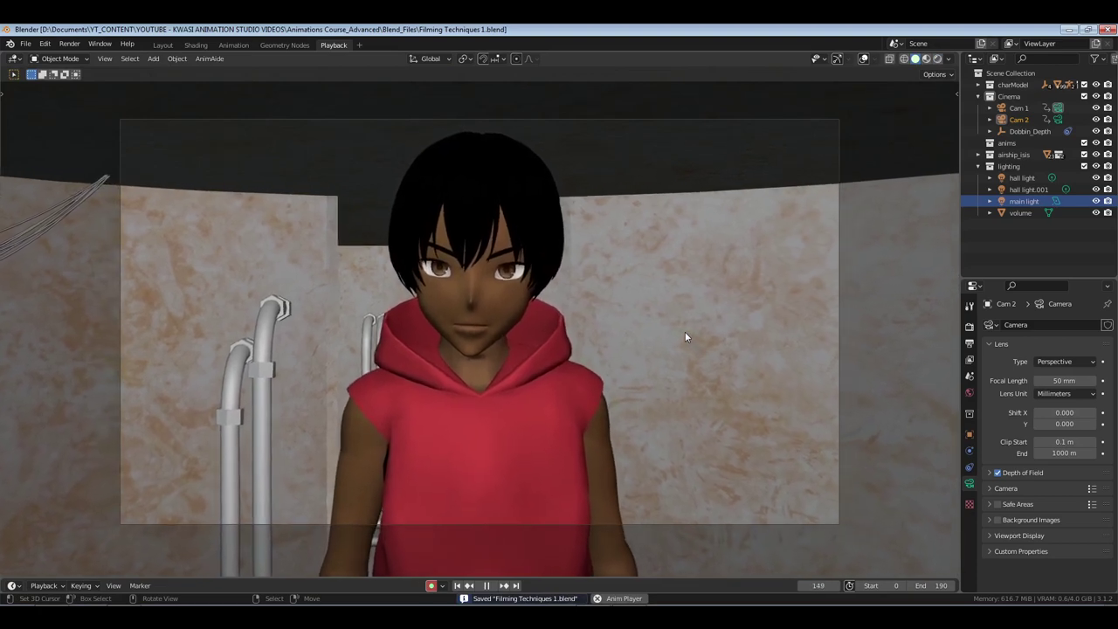
{"action": "key", "text": "space"}
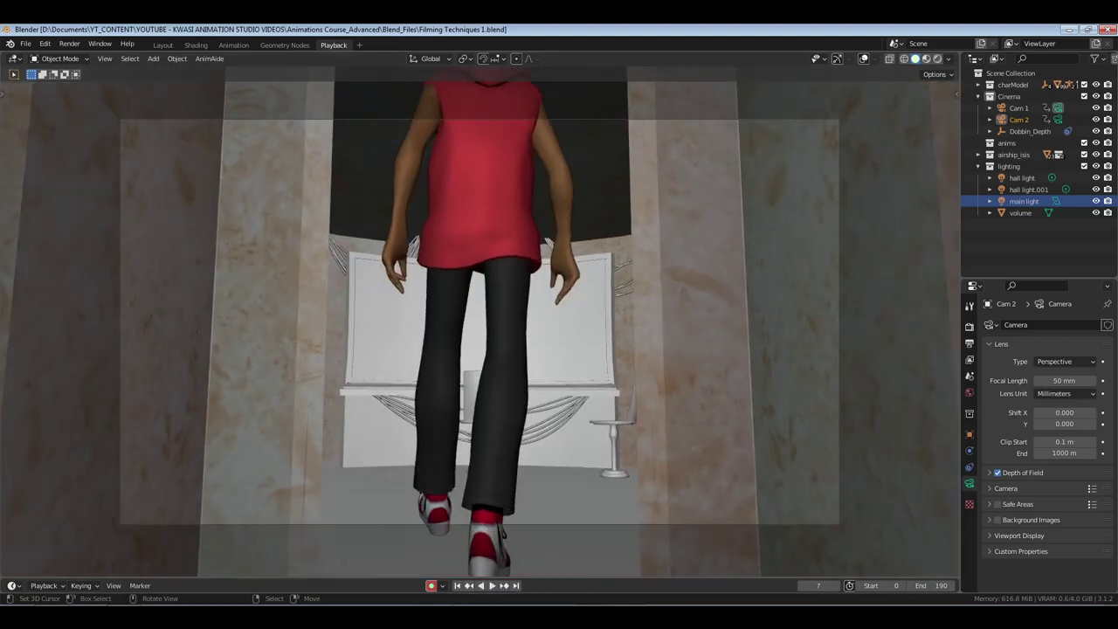
{"action": "left_click", "coordinate": [456, 585]}
{"action": "key", "text": "ctrl+s"}
- Play the shot again in Rendered shading, stopping at frame 31, then return to Animation and save
{"action": "key", "text": "z"}
{"action": "left_click", "coordinate": [713, 263]}
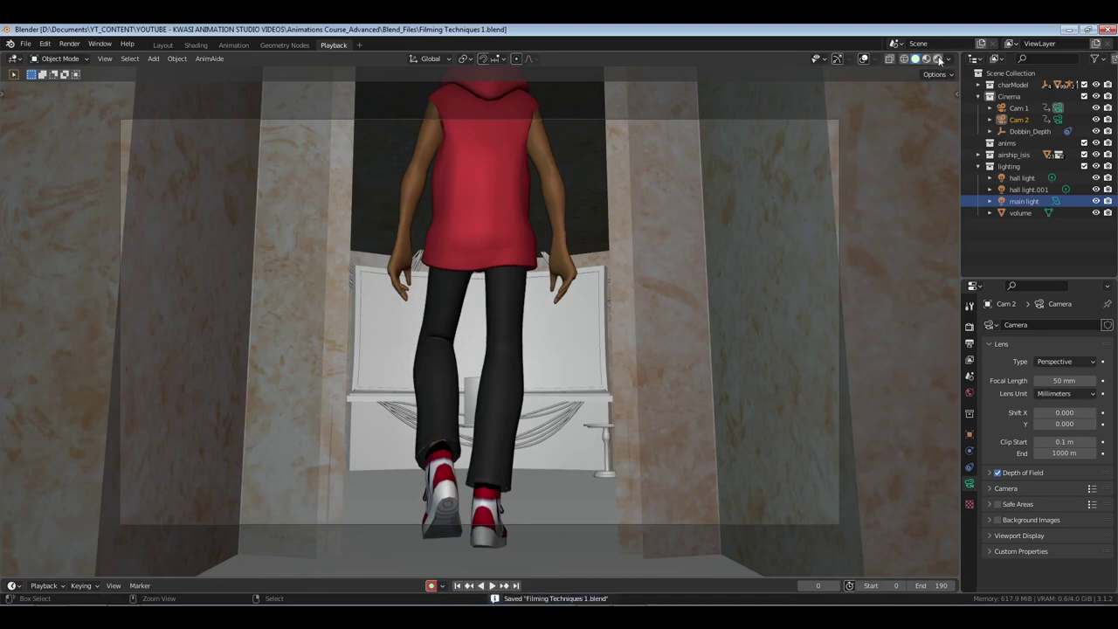
{"action": "key", "text": "space"}
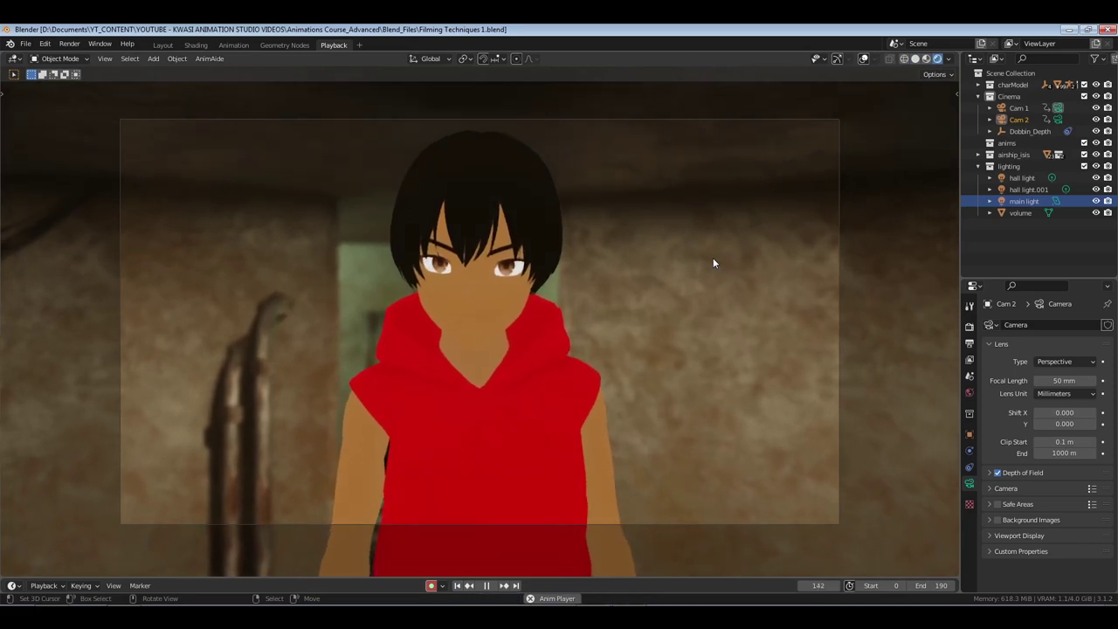
{"action": "key", "text": "space"}
{"action": "key", "text": "space"}
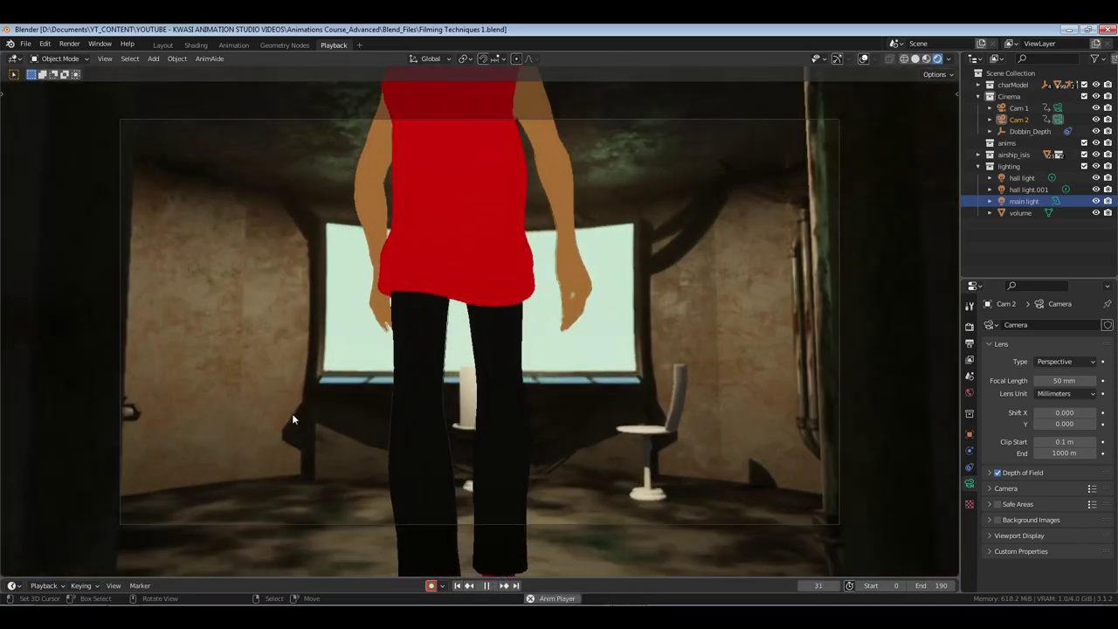
{"action": "key", "text": "space"}
{"action": "left_click", "coordinate": [42, 586]}
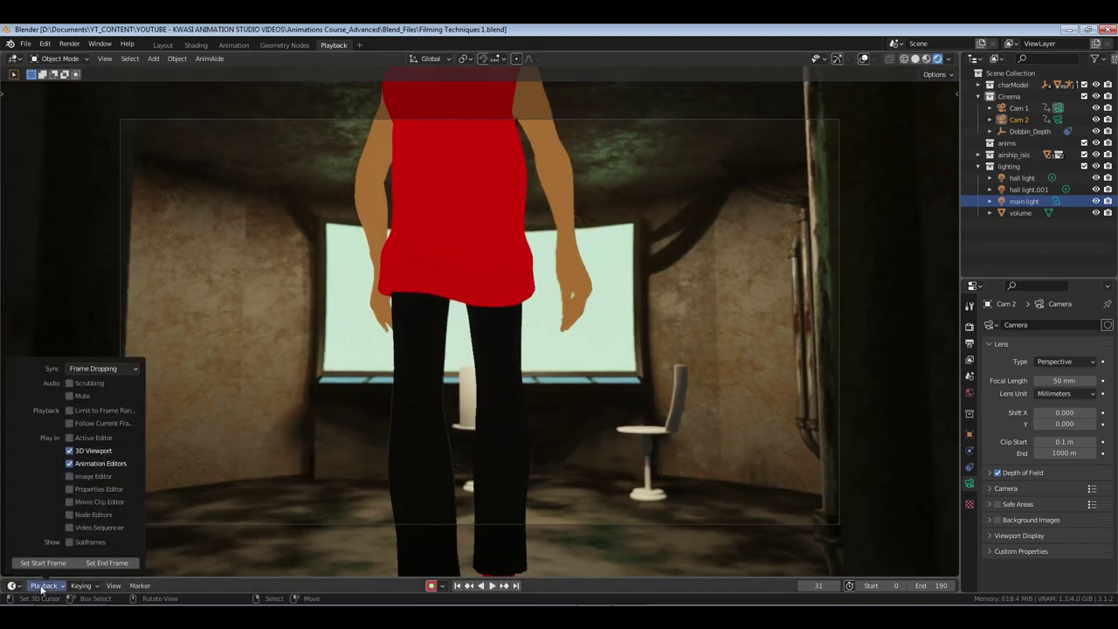
{"action": "left_click", "coordinate": [42, 587]}
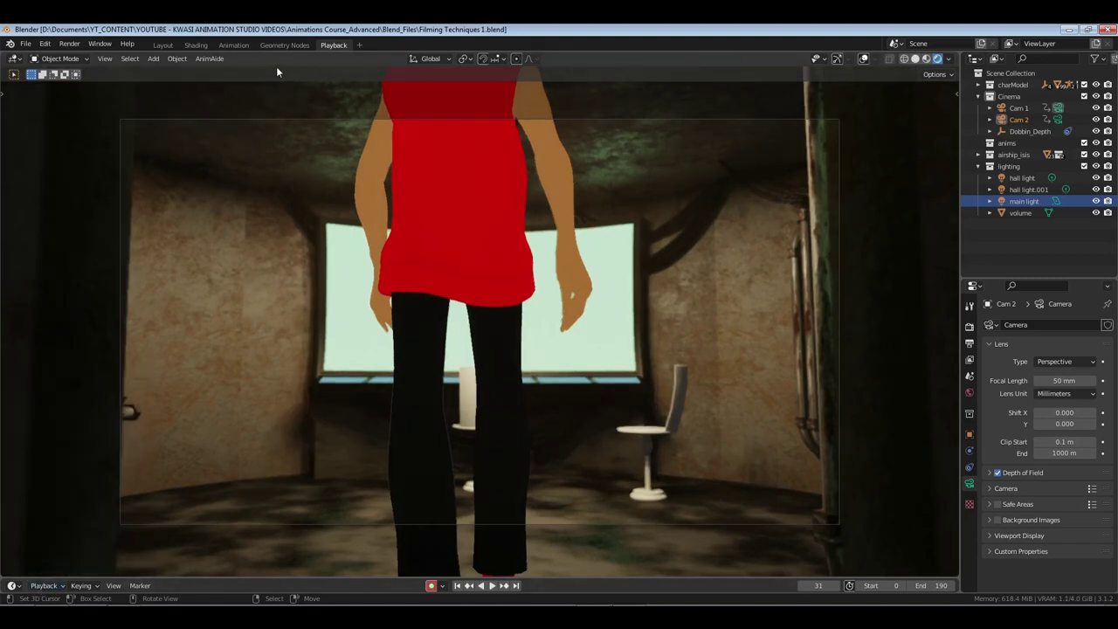
{"action": "left_click", "coordinate": [235, 45]}
{"action": "key", "text": "ctrl+s"}
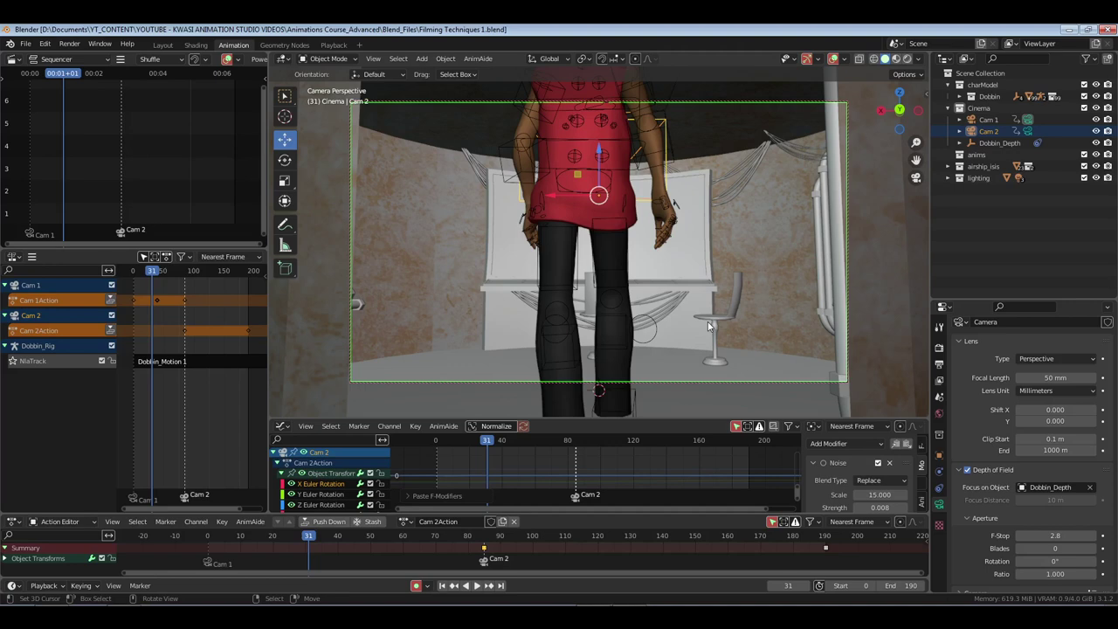
- With overlays hidden, play the Cam 2 shot to frame 81, rewind to frame 0, and restore overlays
{"action": "left_click", "coordinate": [833, 58]}
{"action": "key", "text": "ctrl+s"}
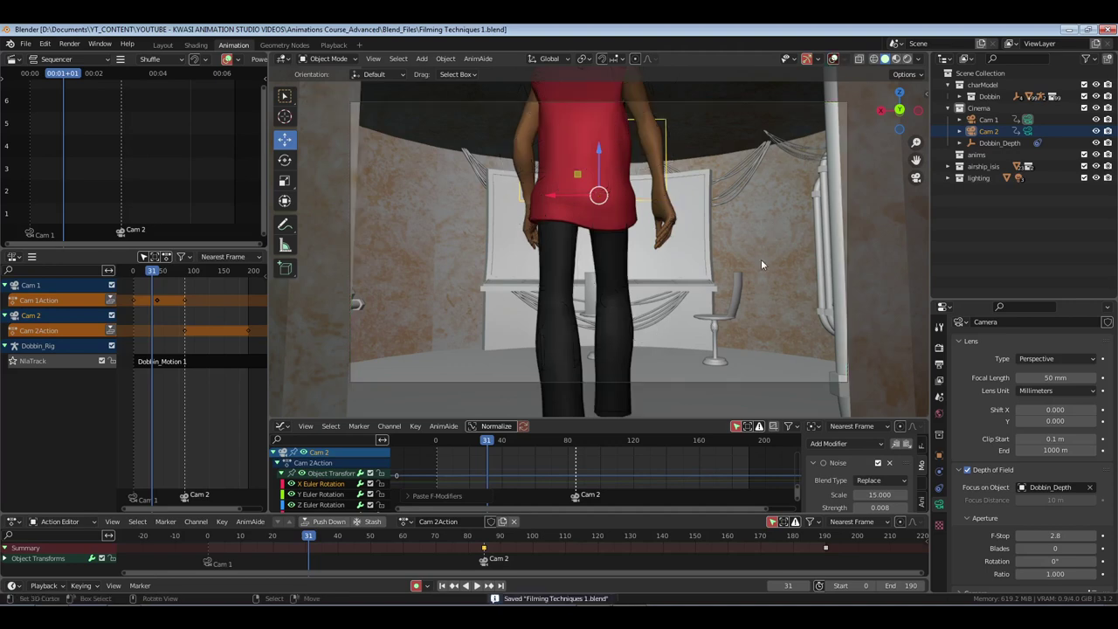
{"action": "key", "text": "space"}
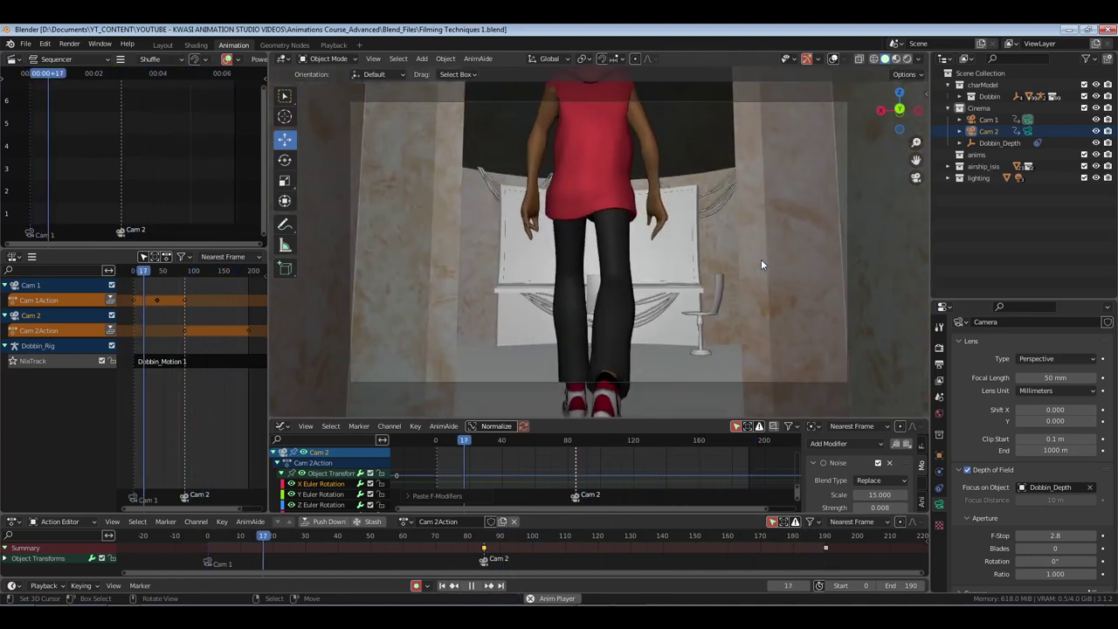
{"action": "key", "text": "space"}
{"action": "left_click", "coordinate": [442, 585]}
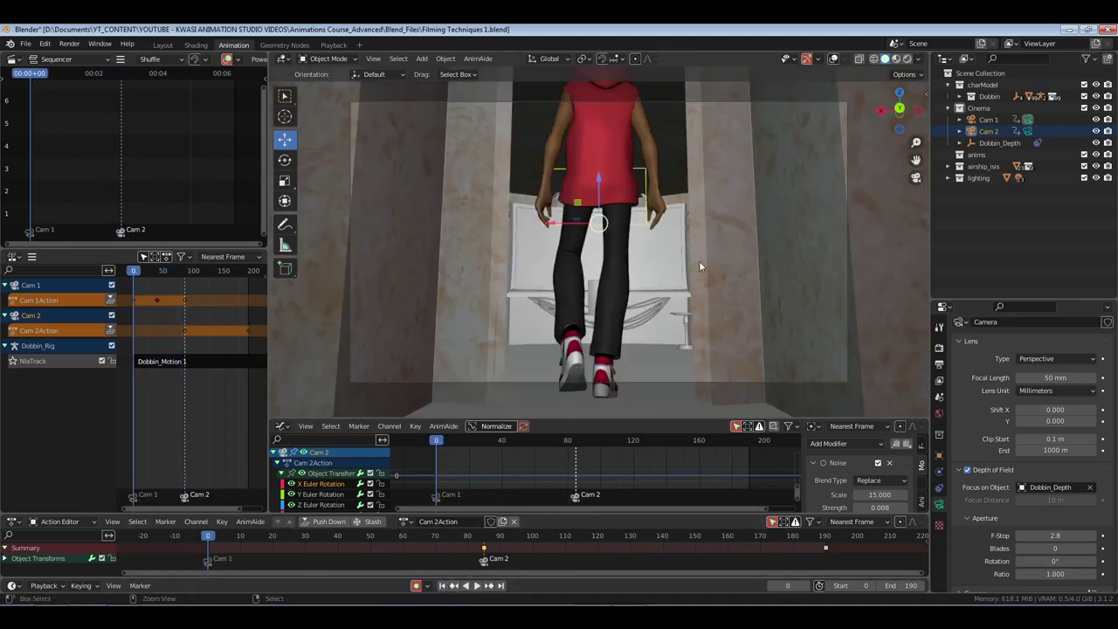
{"action": "key", "text": "ctrl+s"}
{"action": "left_click", "coordinate": [833, 59]}
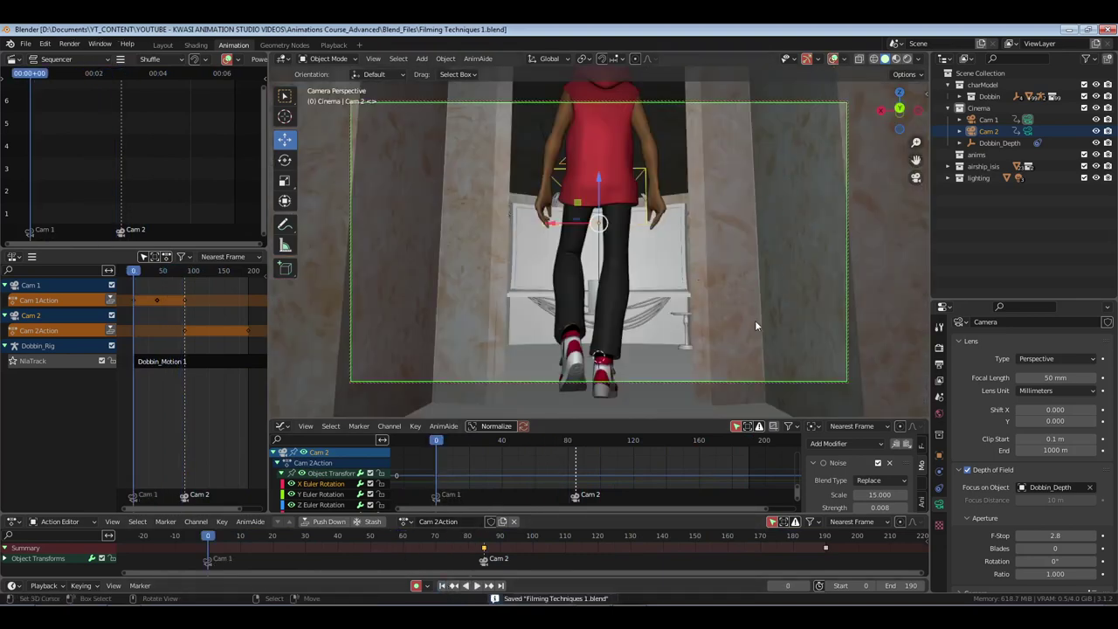